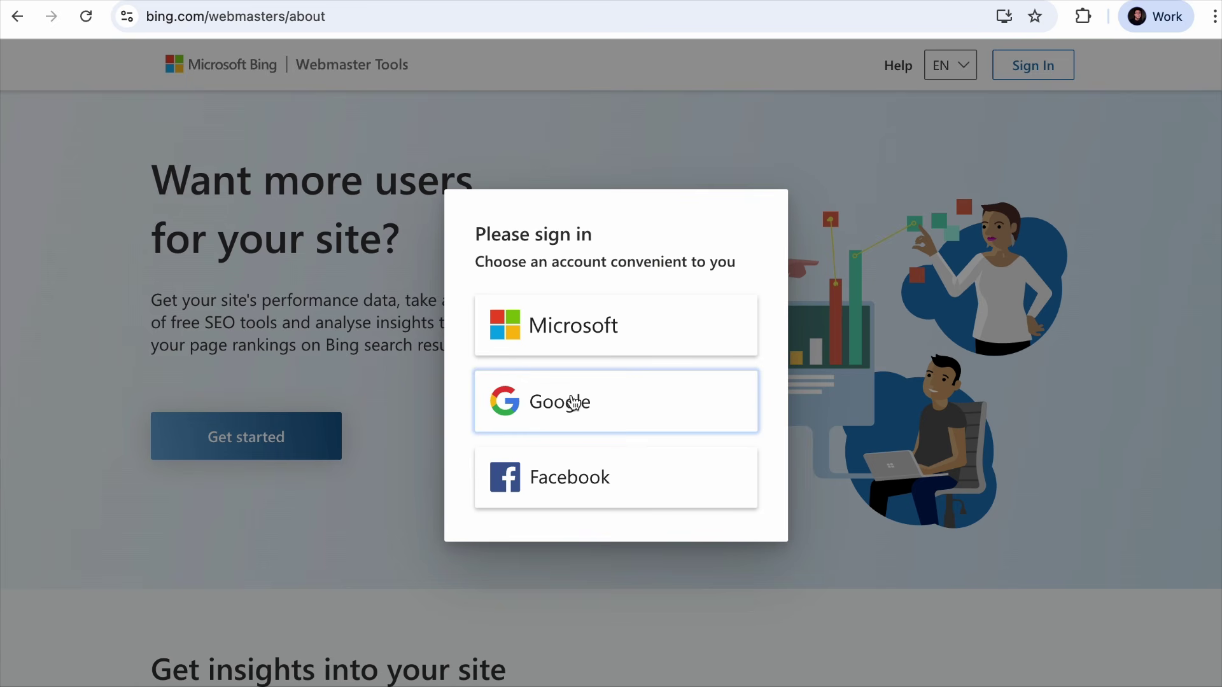
pyautogui.click(614, 414)
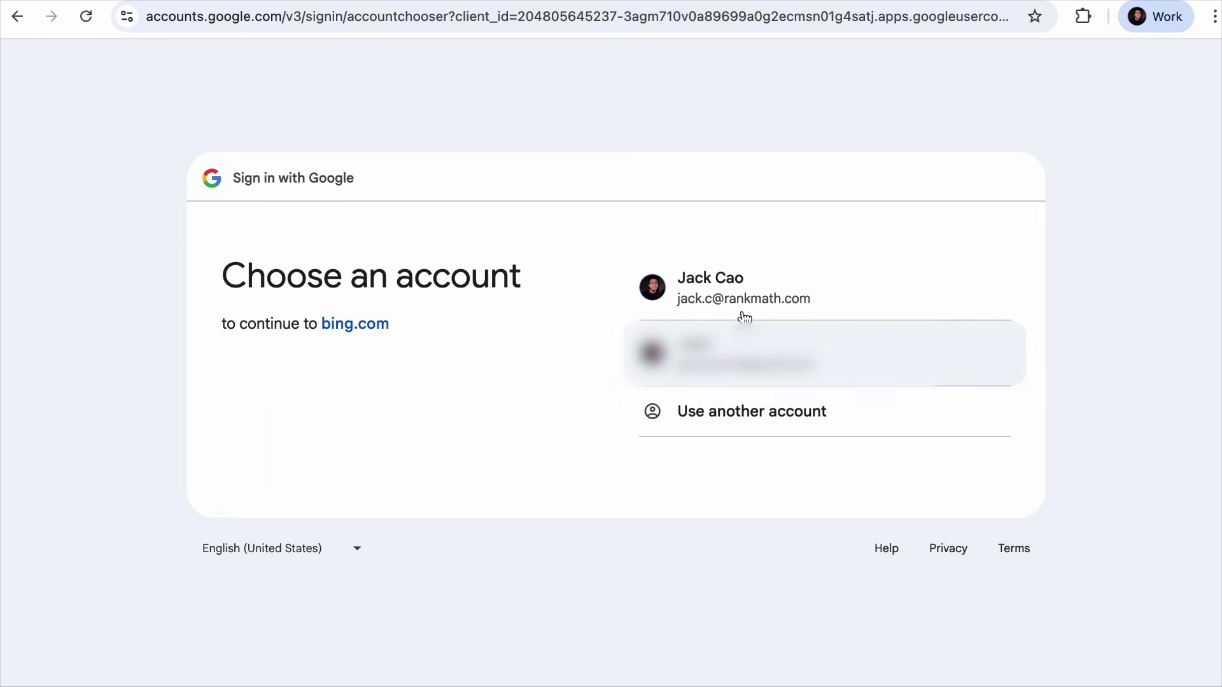
pyautogui.click(740, 306)
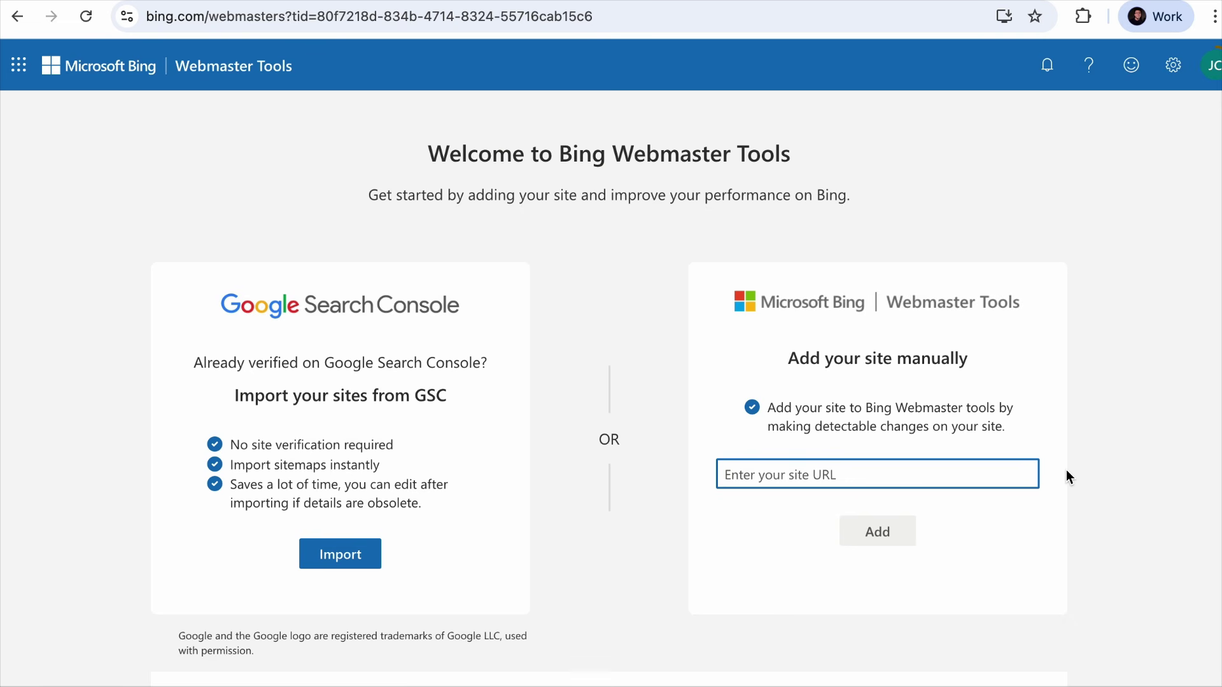
pyautogui.write('https://myplugin.shop/')
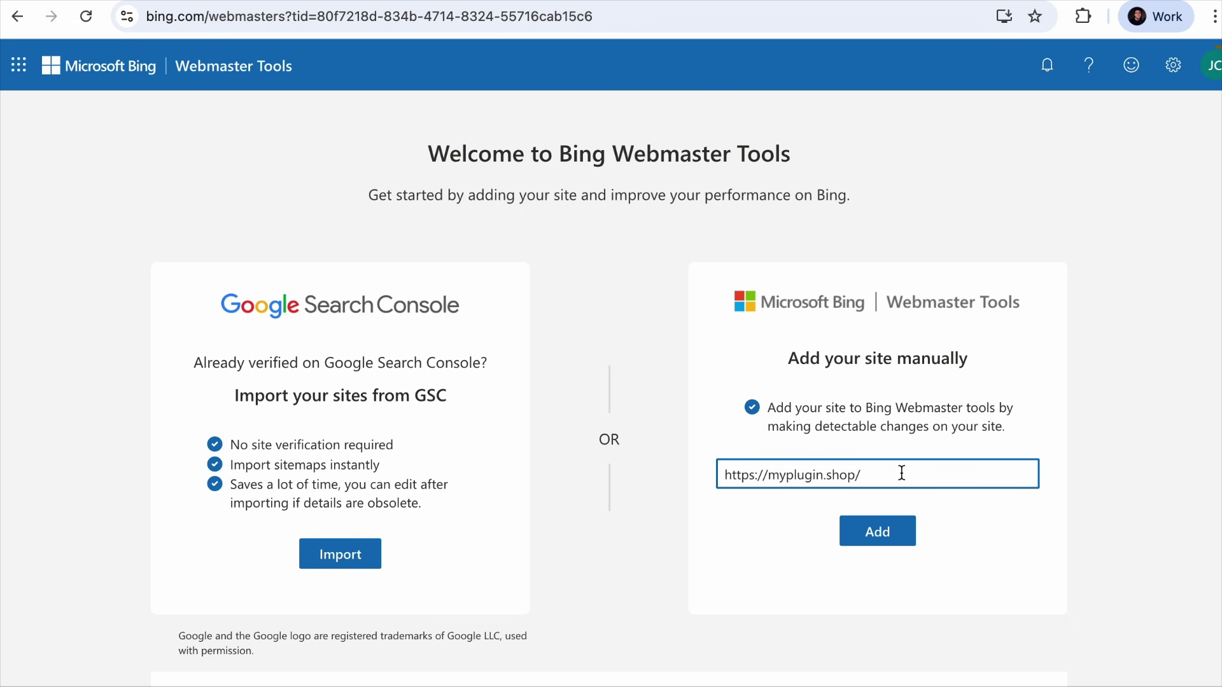
pyautogui.click(891, 531)
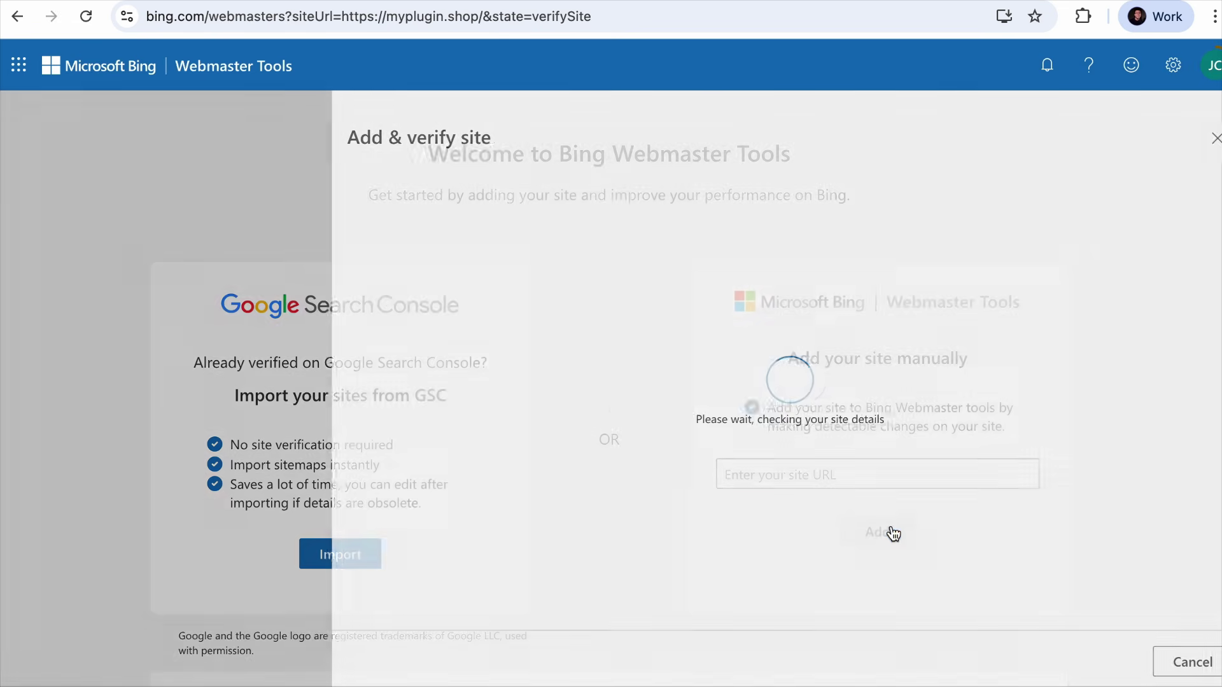
# Choose the HTML Meta Tag verification method for the site and copy its meta tag.
pyautogui.scroll(-1, 894, 533)
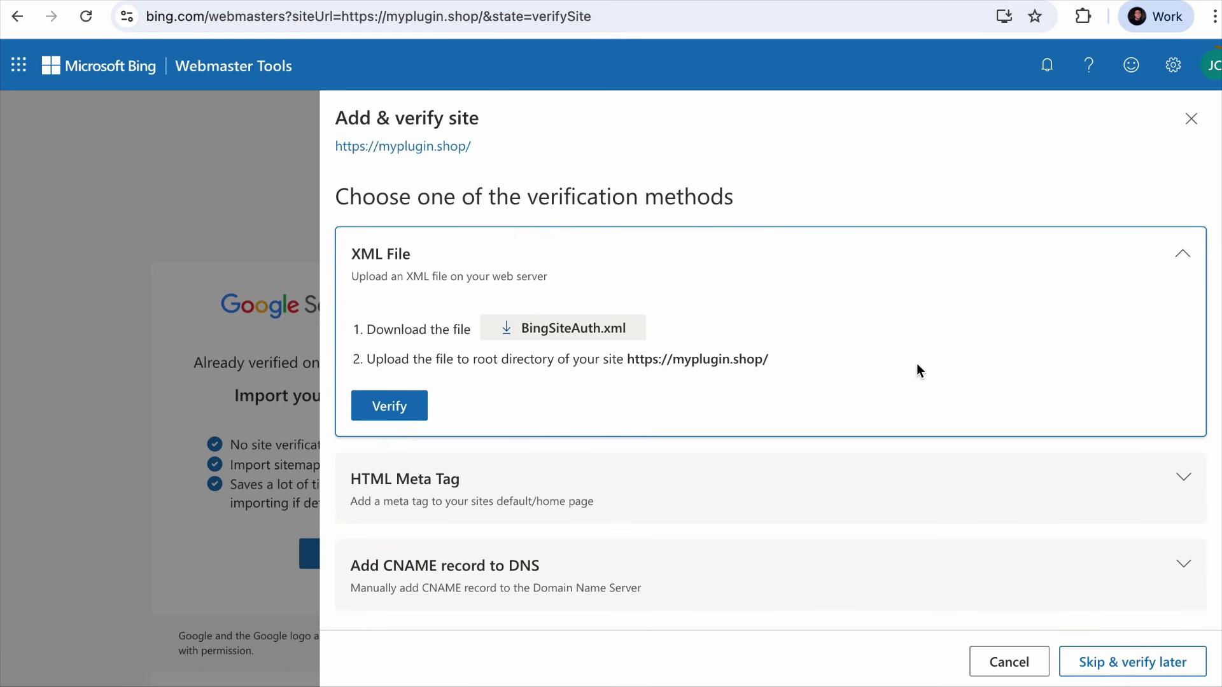
pyautogui.click(1181, 478)
pyautogui.scroll(-1, 953, 478)
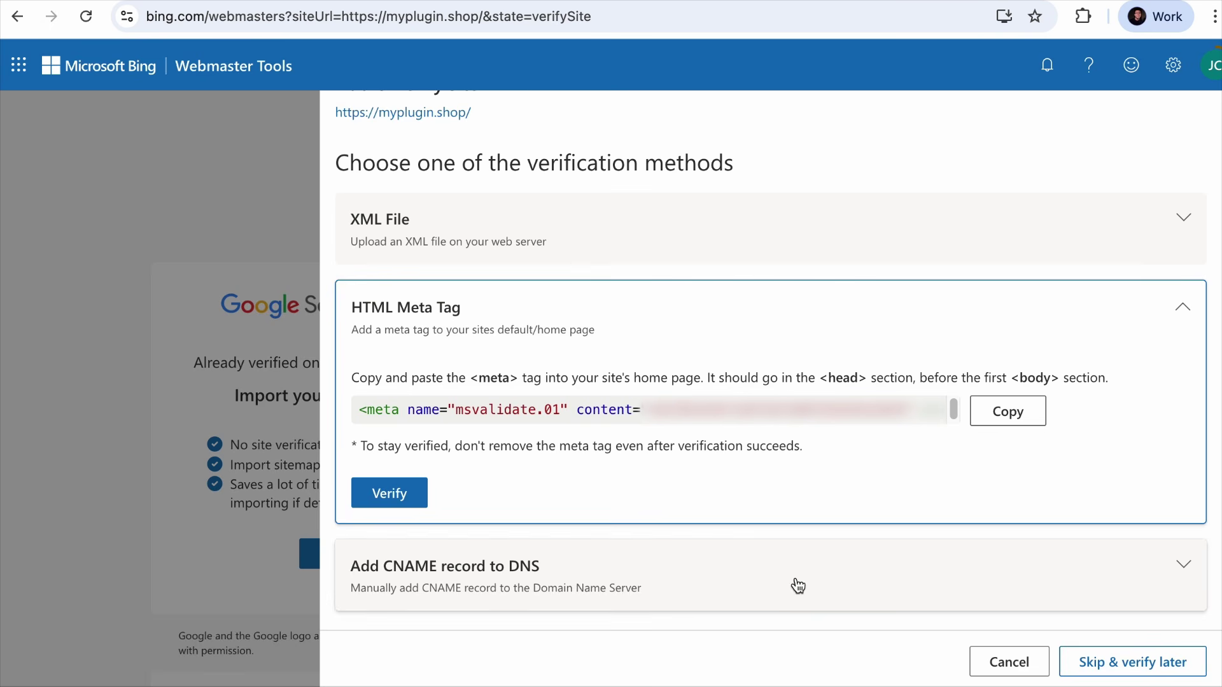
pyautogui.scroll(2, 782, 455)
pyautogui.scroll(-2, 723, 565)
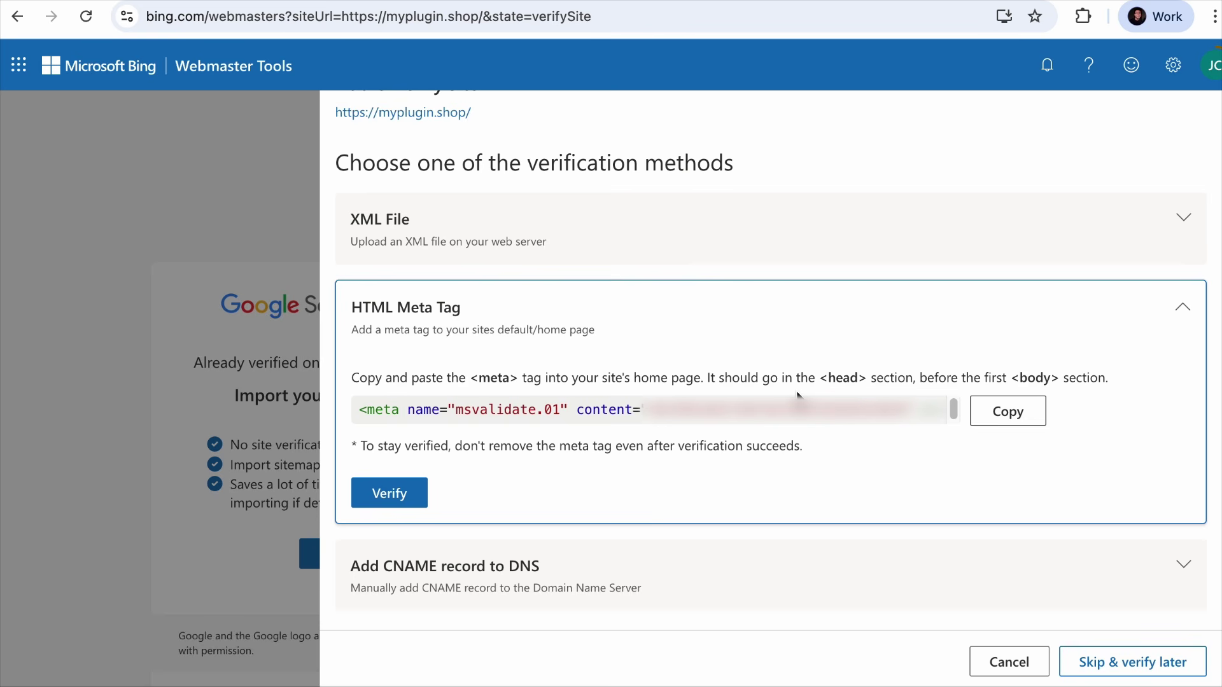
pyautogui.click(1008, 416)
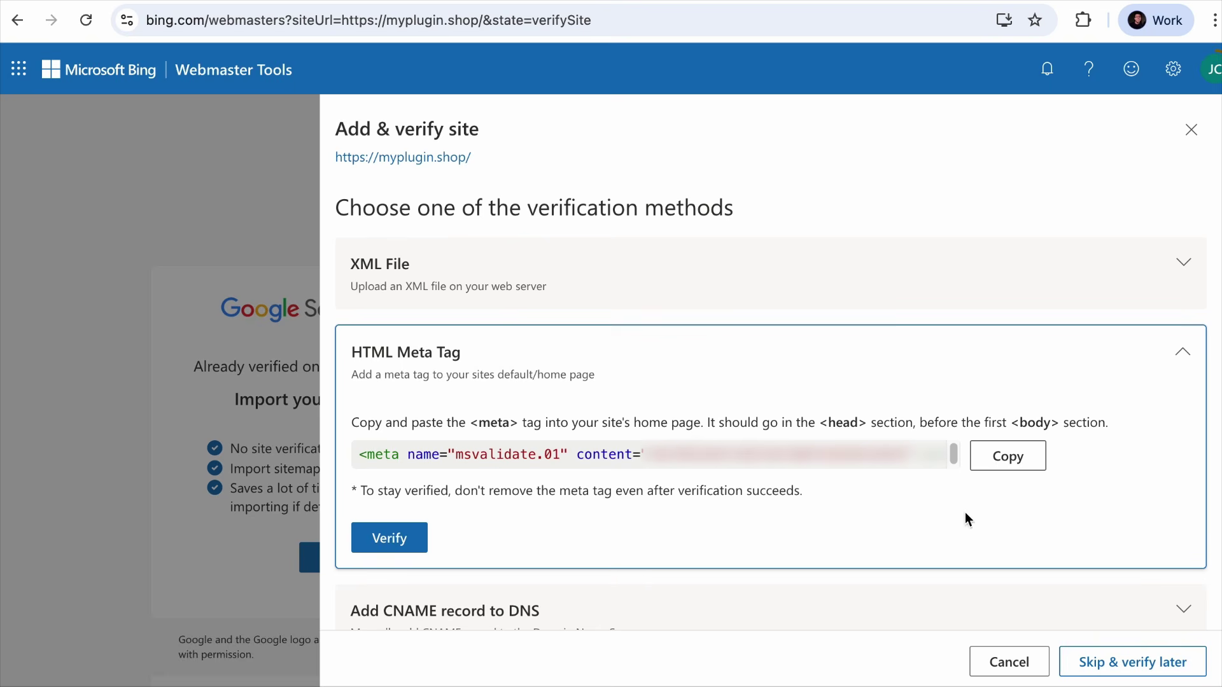
pyautogui.click(1030, 467)
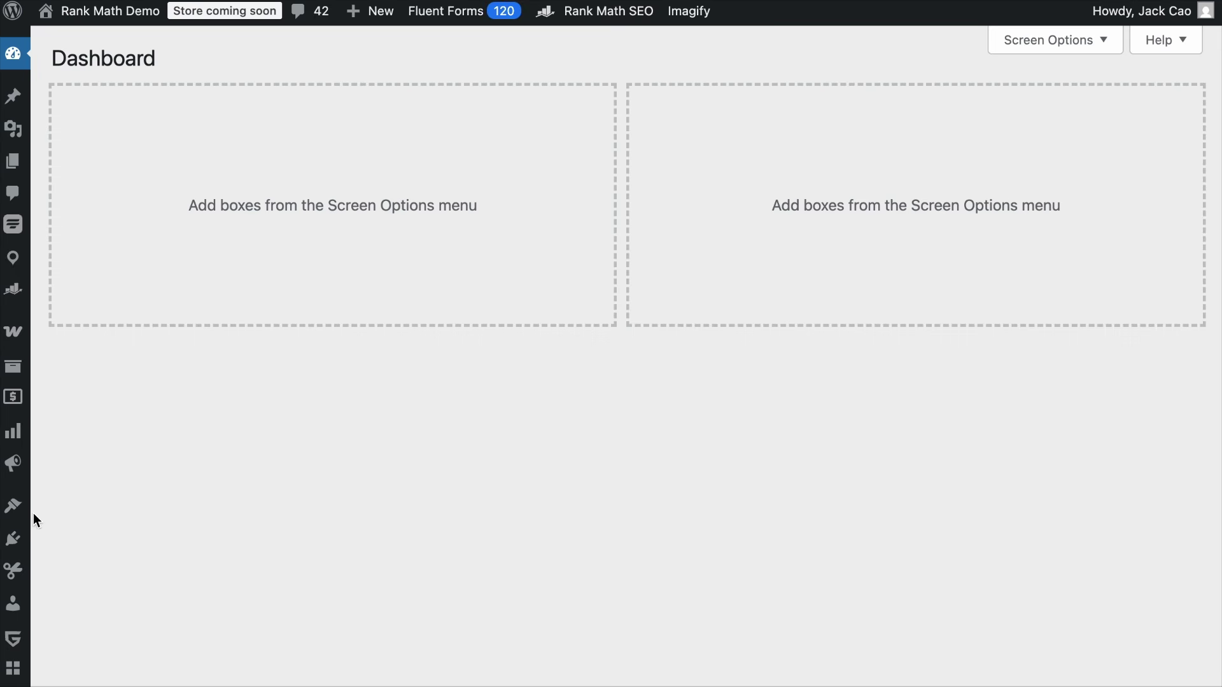
# Switch to the WordPress dashboard and open the Blocksy theme's header.php in the Theme File Editor.
pyautogui.moveTo(17, 510)
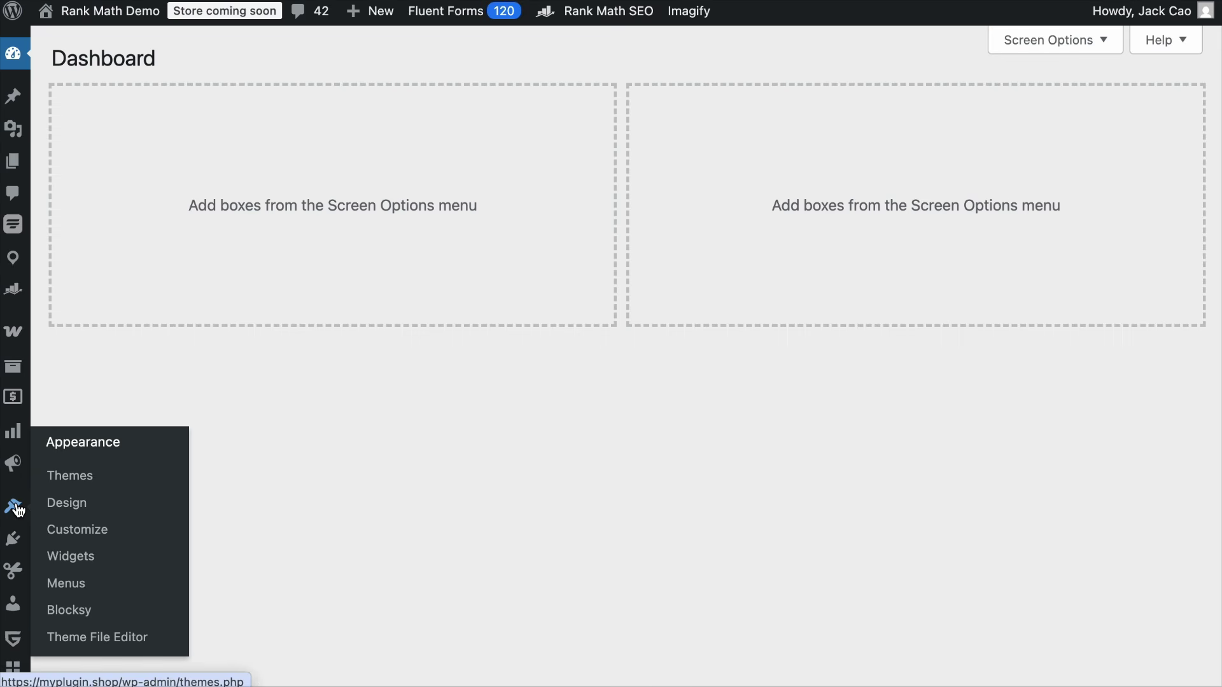
pyautogui.click(119, 645)
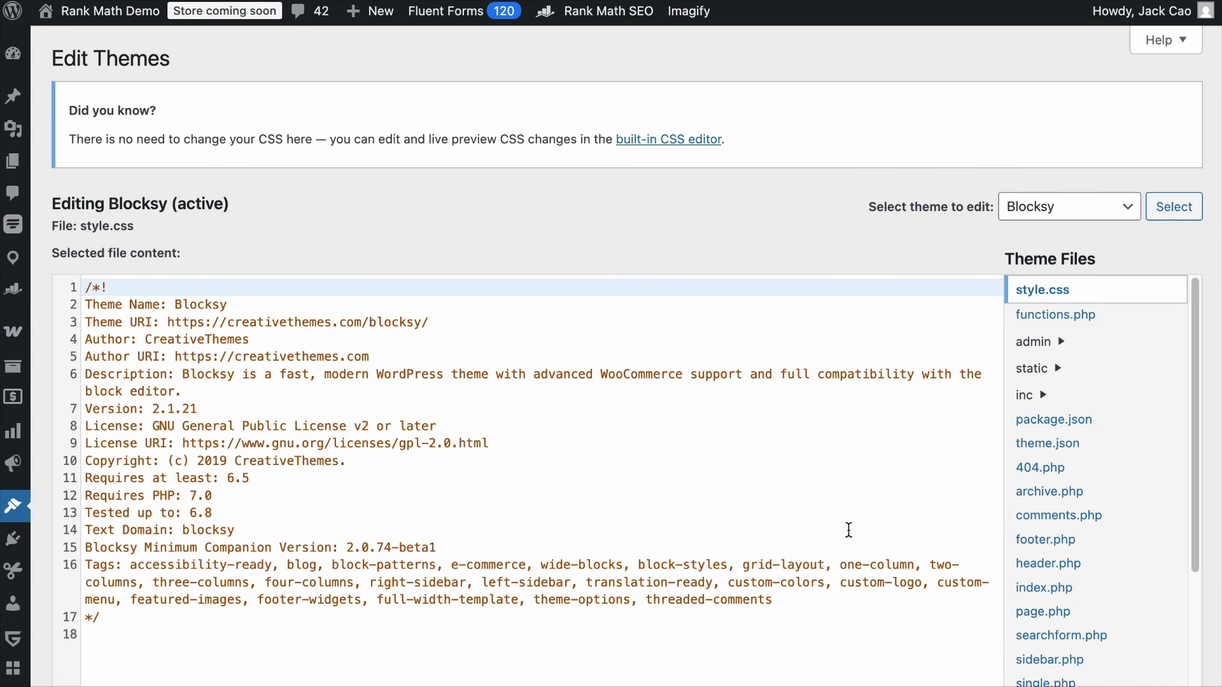
pyautogui.scroll(-5, 1075, 549)
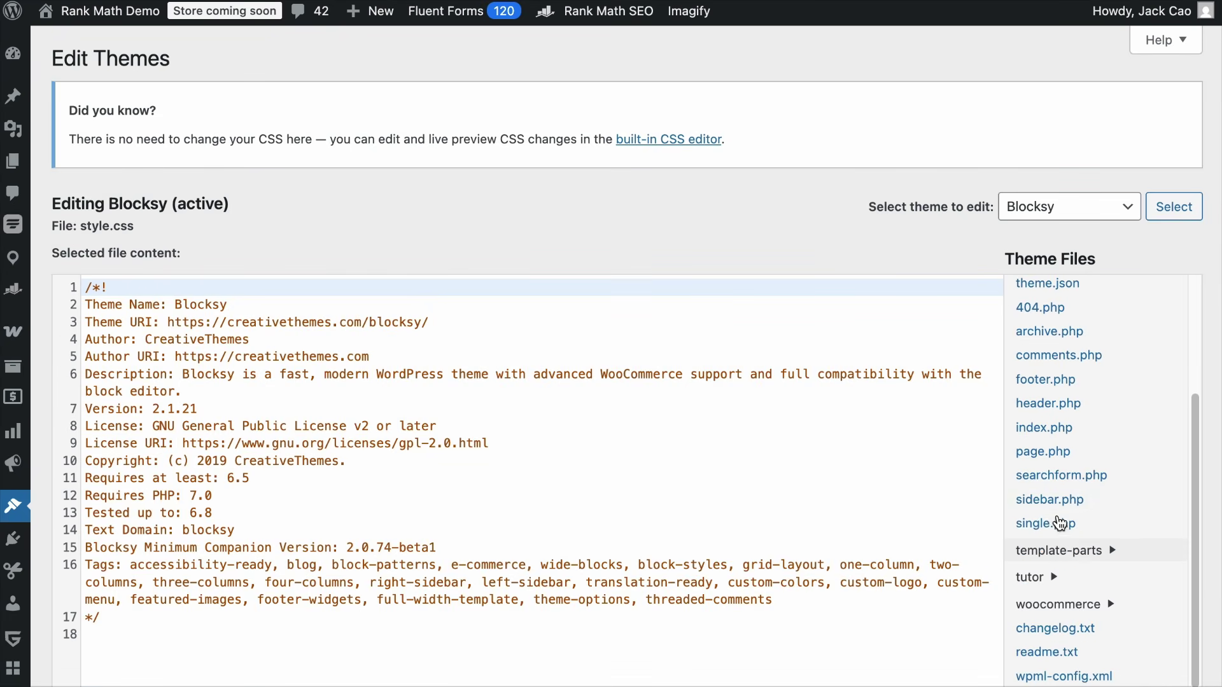
pyautogui.click(1056, 414)
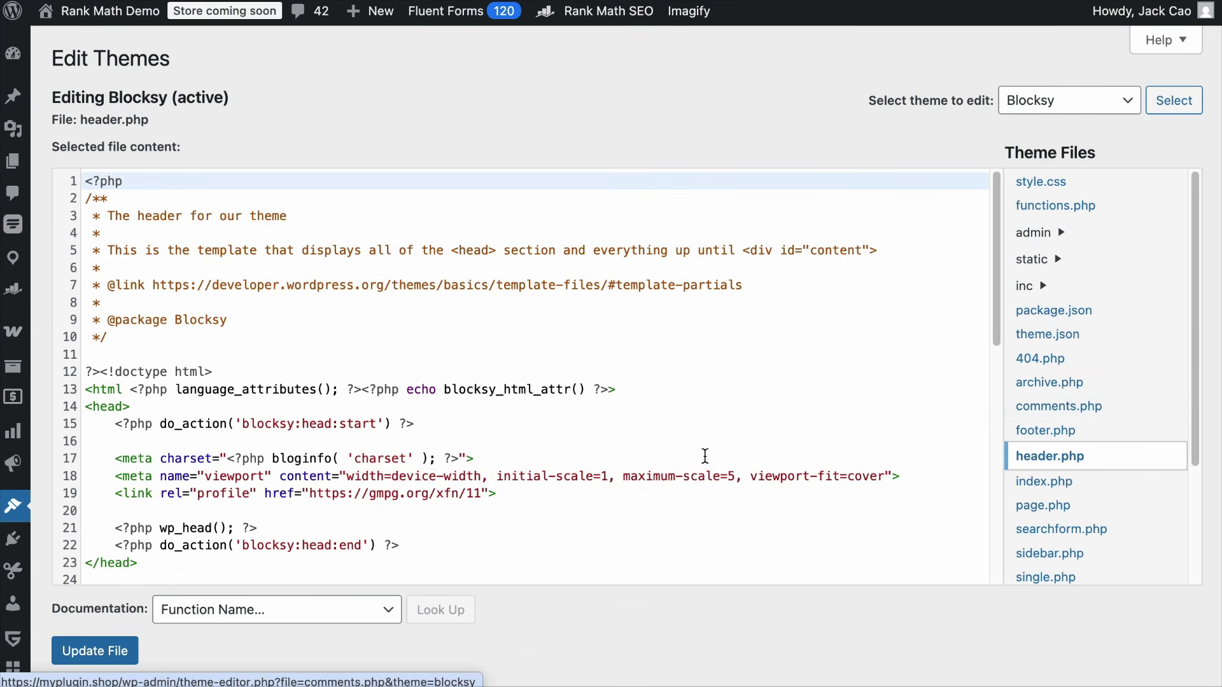
# Paste the copied Bing verification meta tag on a new line just before the closing </head> tag in header.php and update the file.
pyautogui.scroll(-3, 674, 449)
pyautogui.click(180, 379)
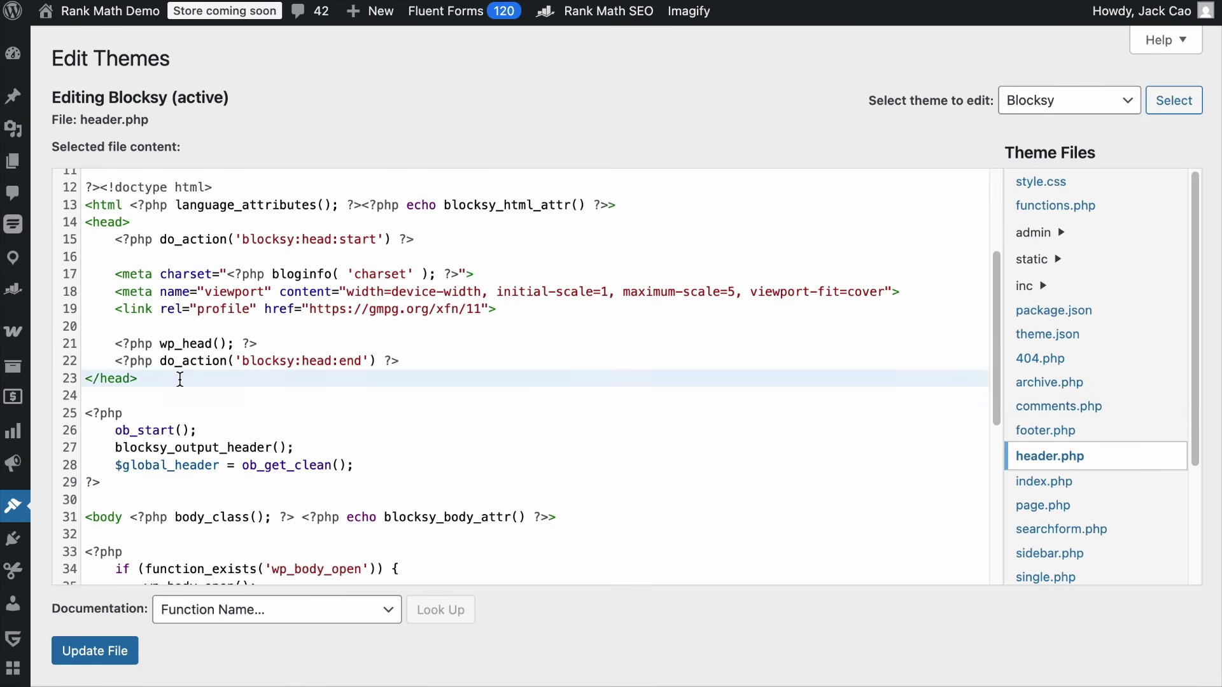
pyautogui.moveTo(180, 379); pyautogui.dragTo(85, 223)
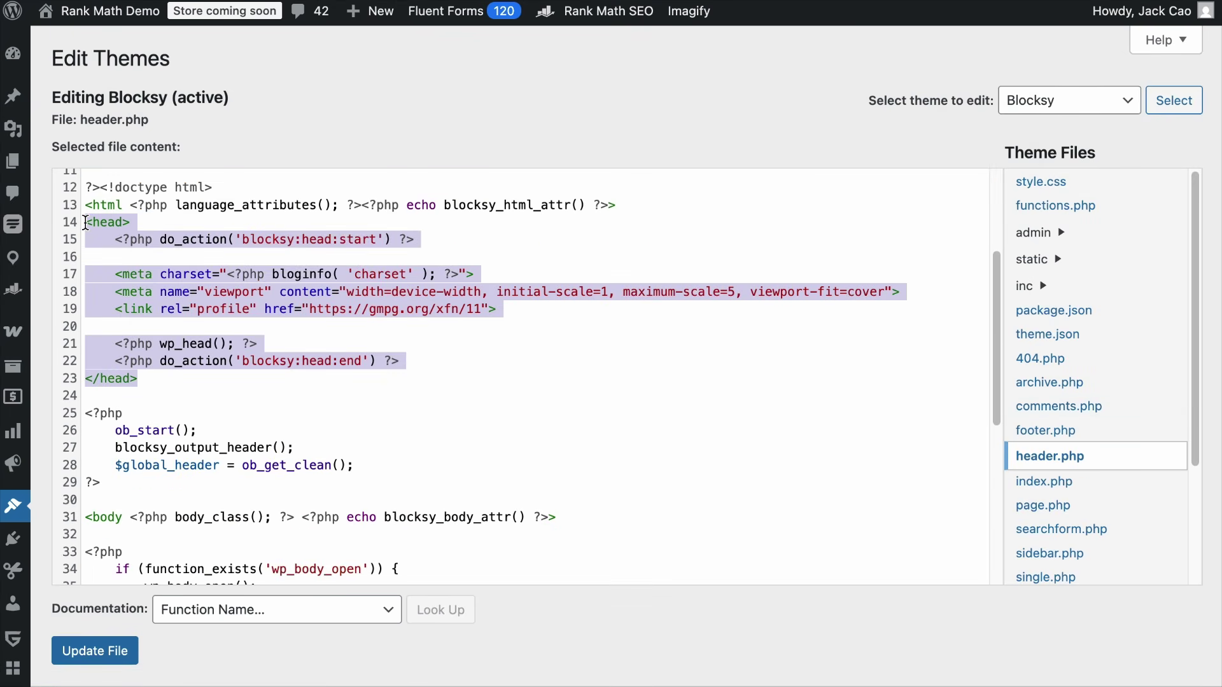
pyautogui.click(85, 222)
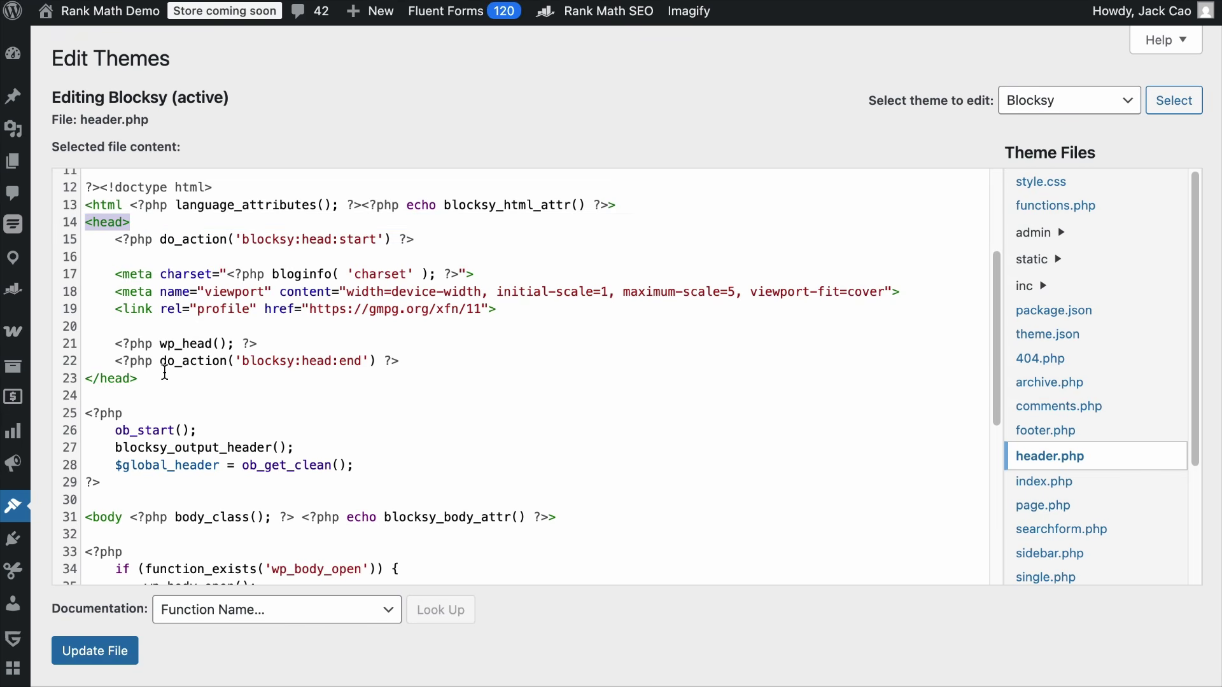
pyautogui.click(76, 376)
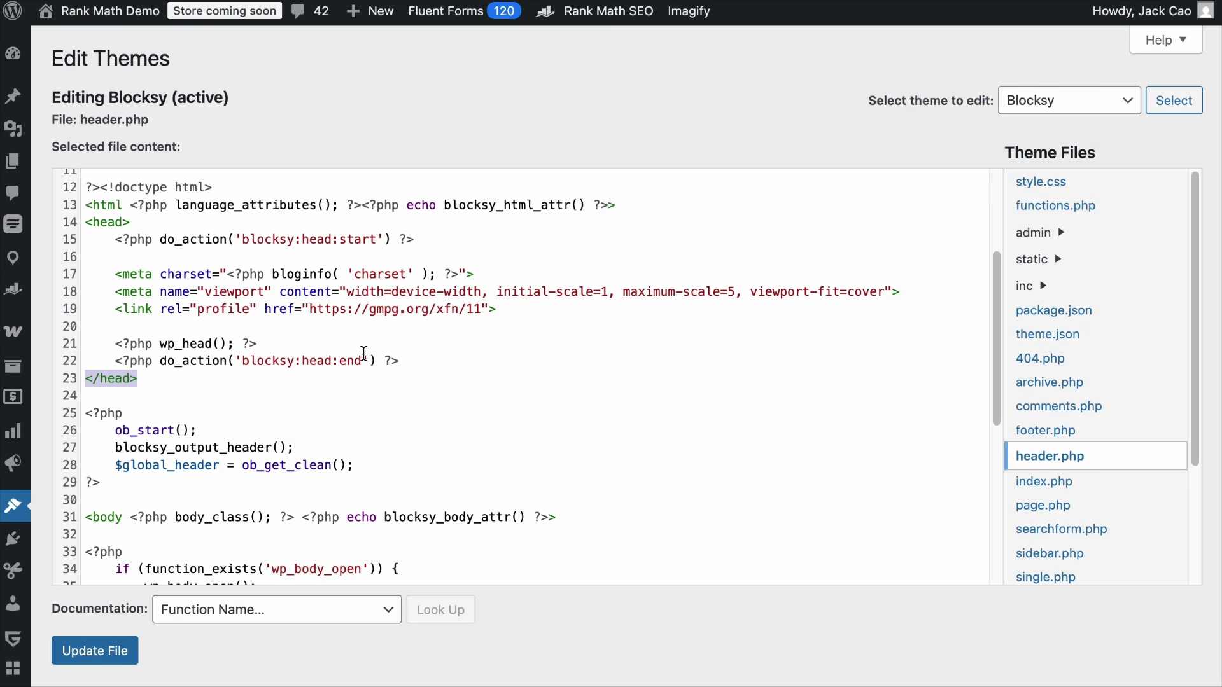
pyautogui.click(423, 360)
pyautogui.press('Return')
pyautogui.press('Return')
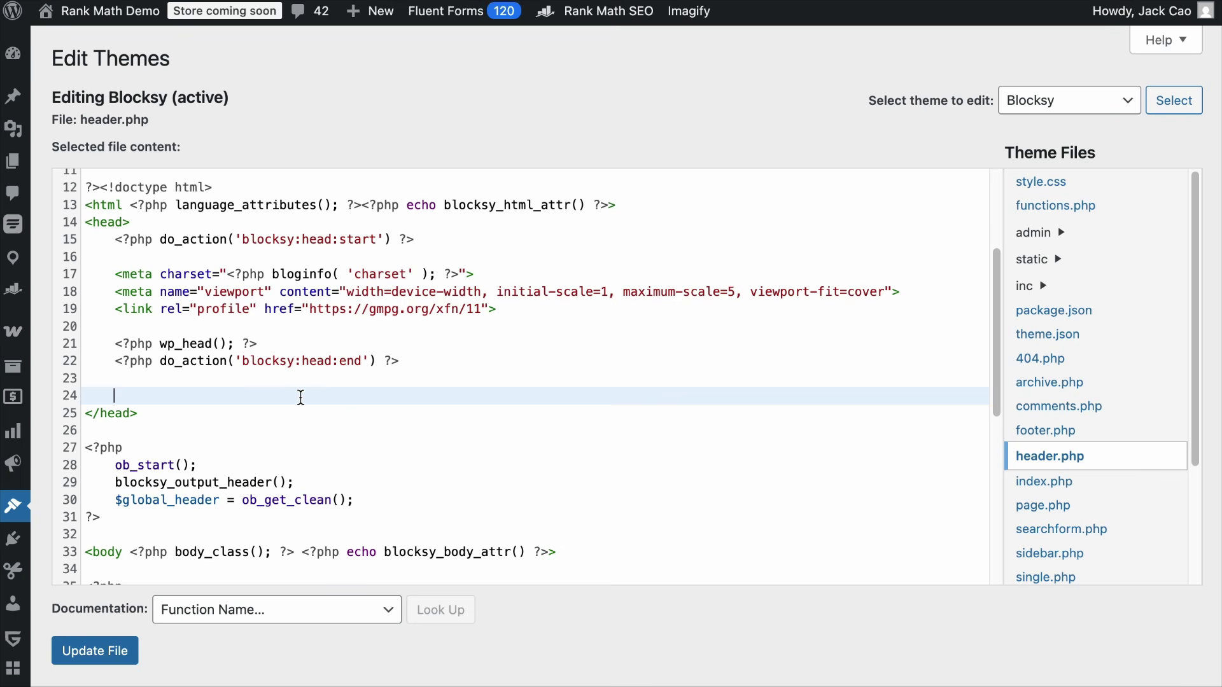
pyautogui.hotkey('ctrl', 'v')
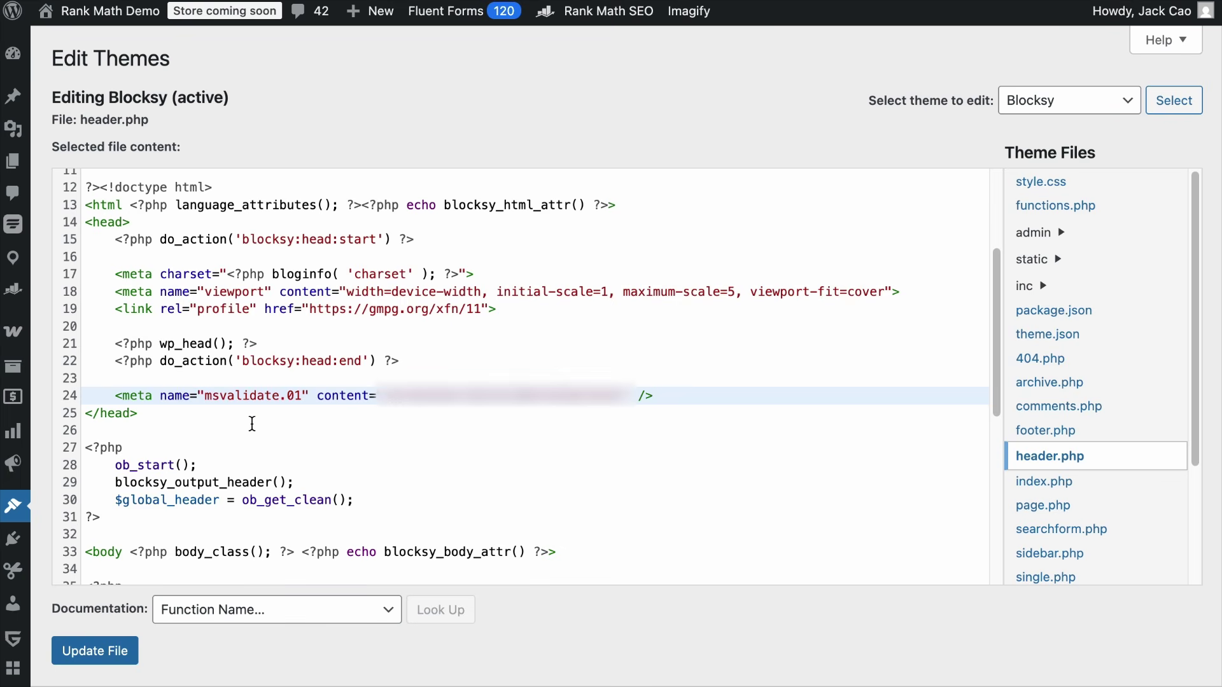
pyautogui.click(129, 653)
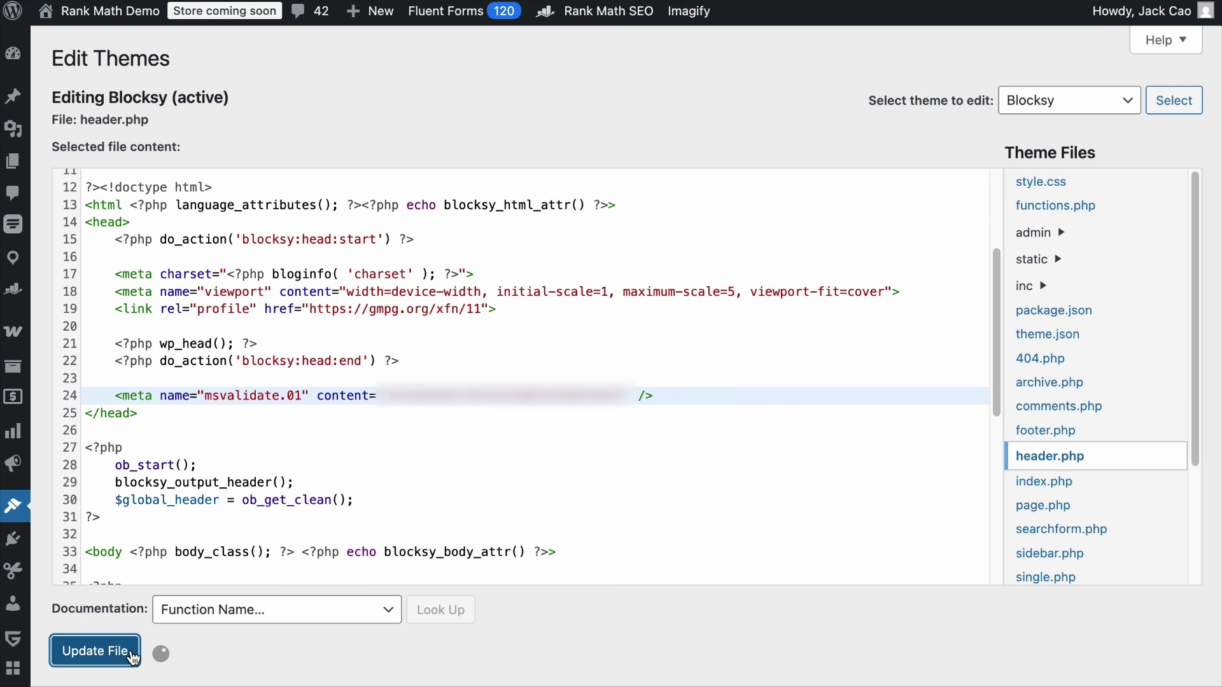
pyautogui.click(161, 1)
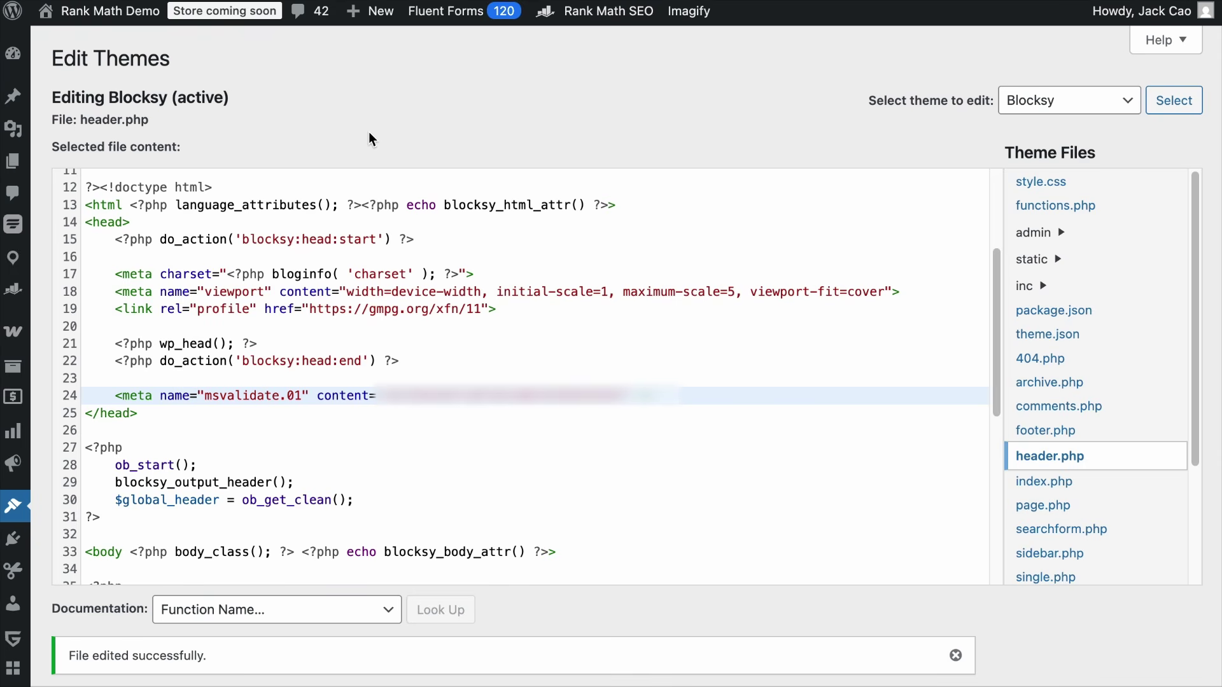
# Check the installed plugins for Code Snippets and start a new snippet titled "Bing Webmaster Tools Verification".
pyautogui.moveTo(12, 539)
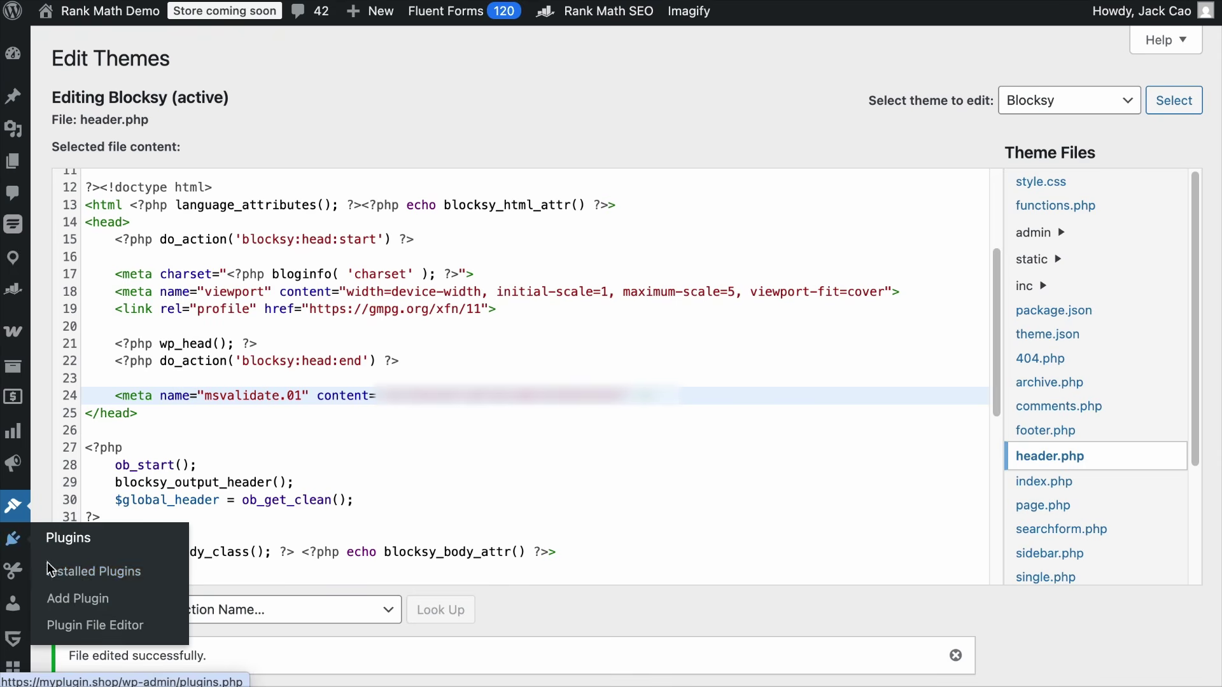
pyautogui.click(83, 570)
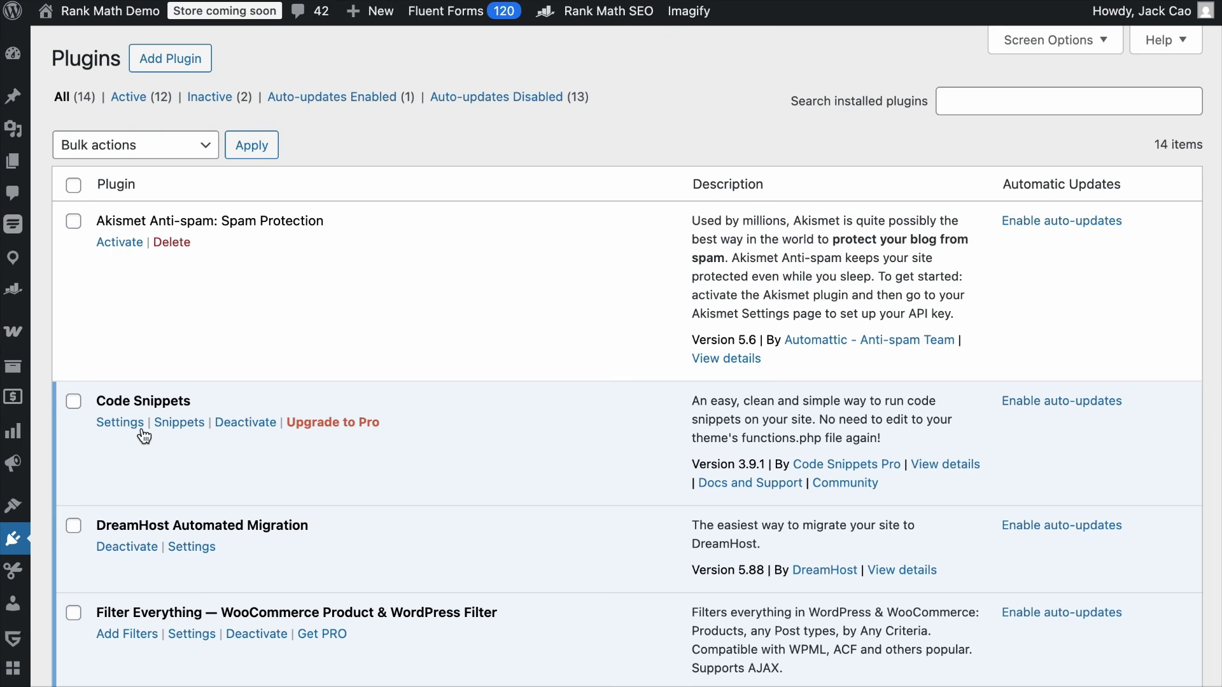
pyautogui.moveTo(33, 566)
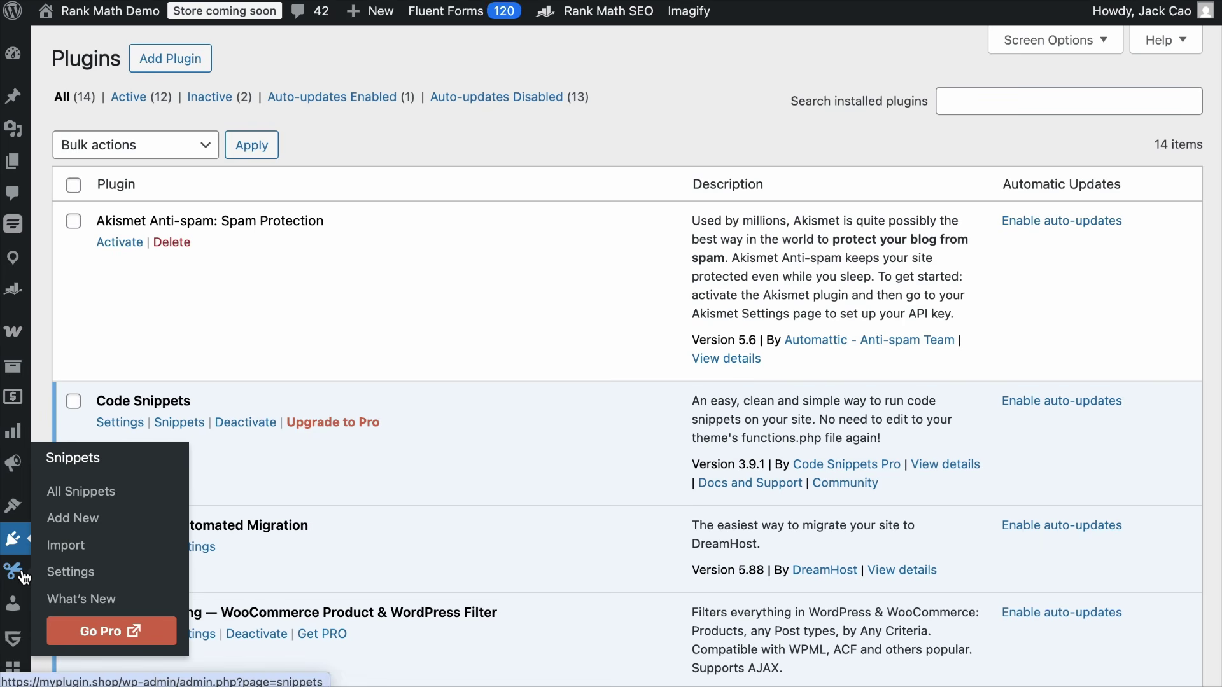
pyautogui.click(86, 518)
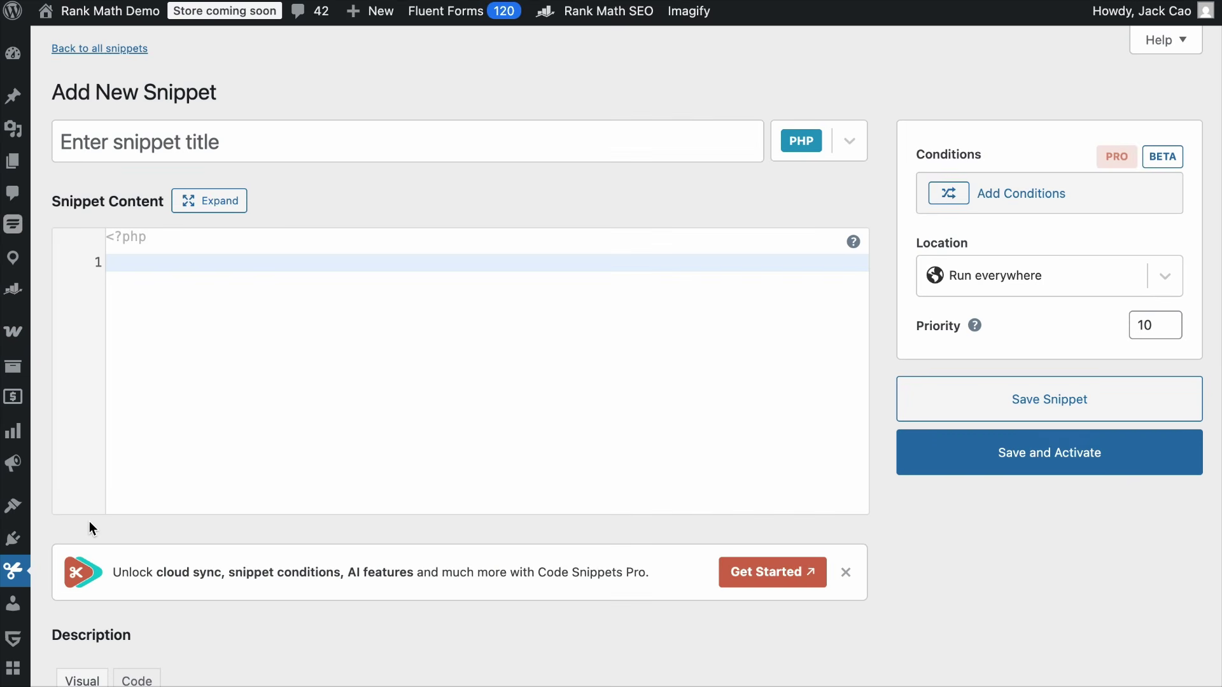
pyautogui.click(234, 142)
pyautogui.write('Bin')
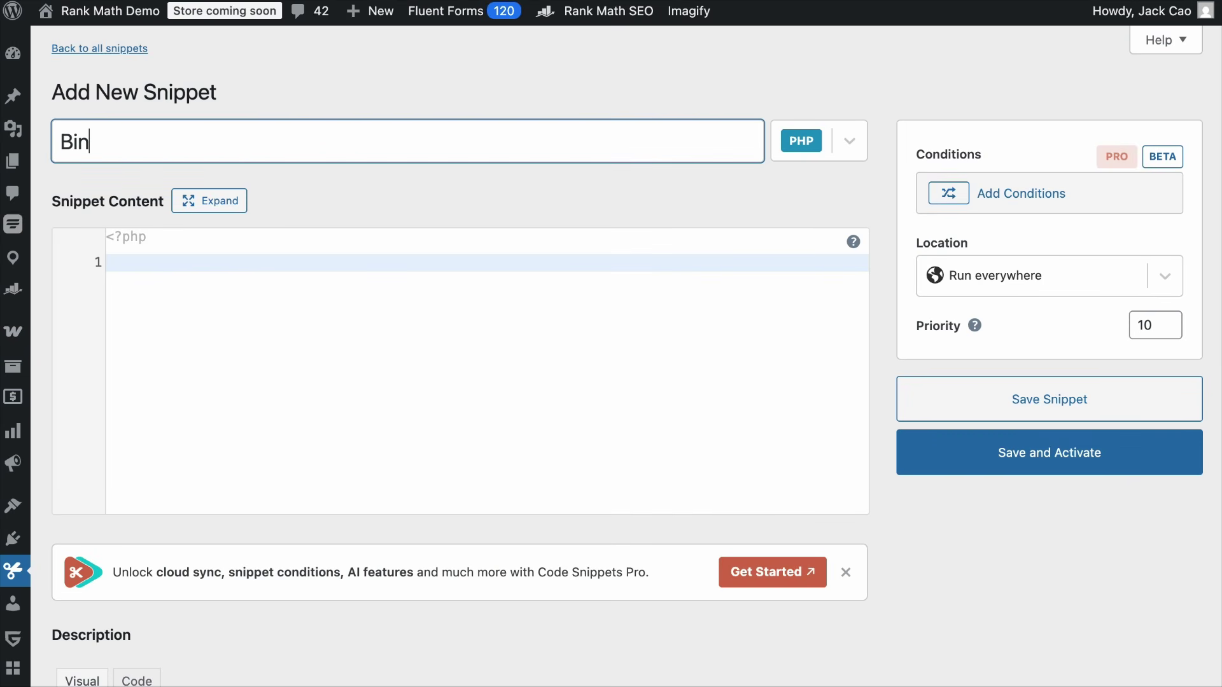
pyautogui.write('g Webmaster Tools Ve')
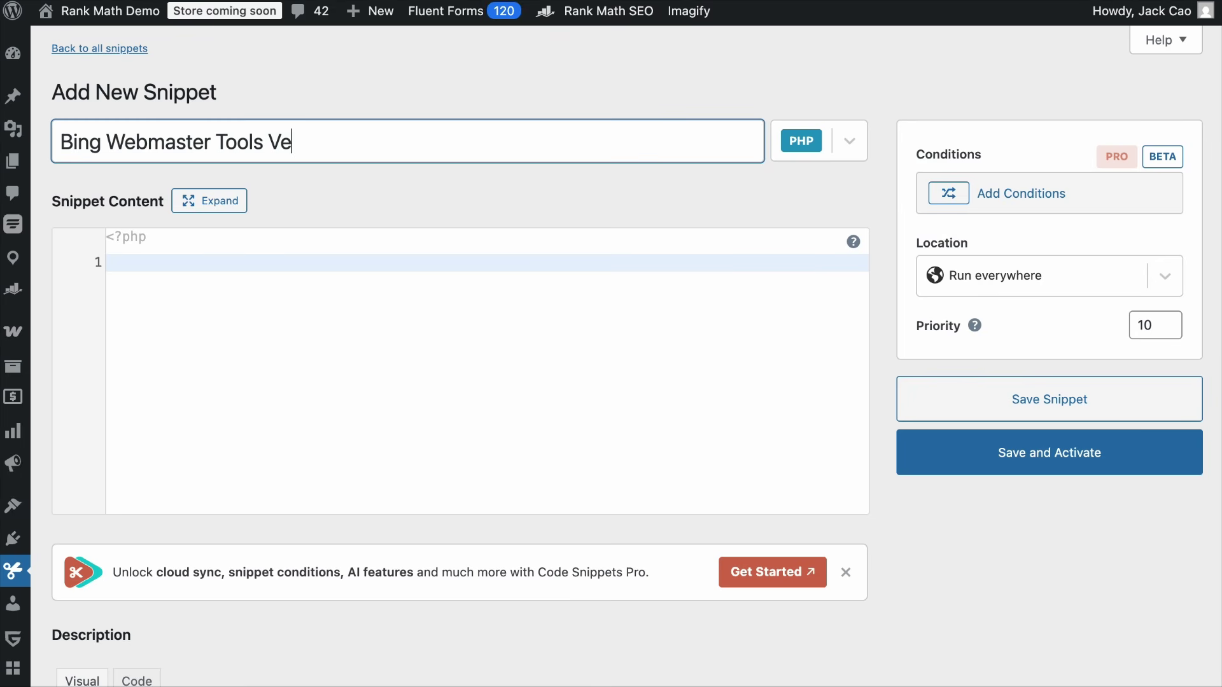
pyautogui.write('rification')
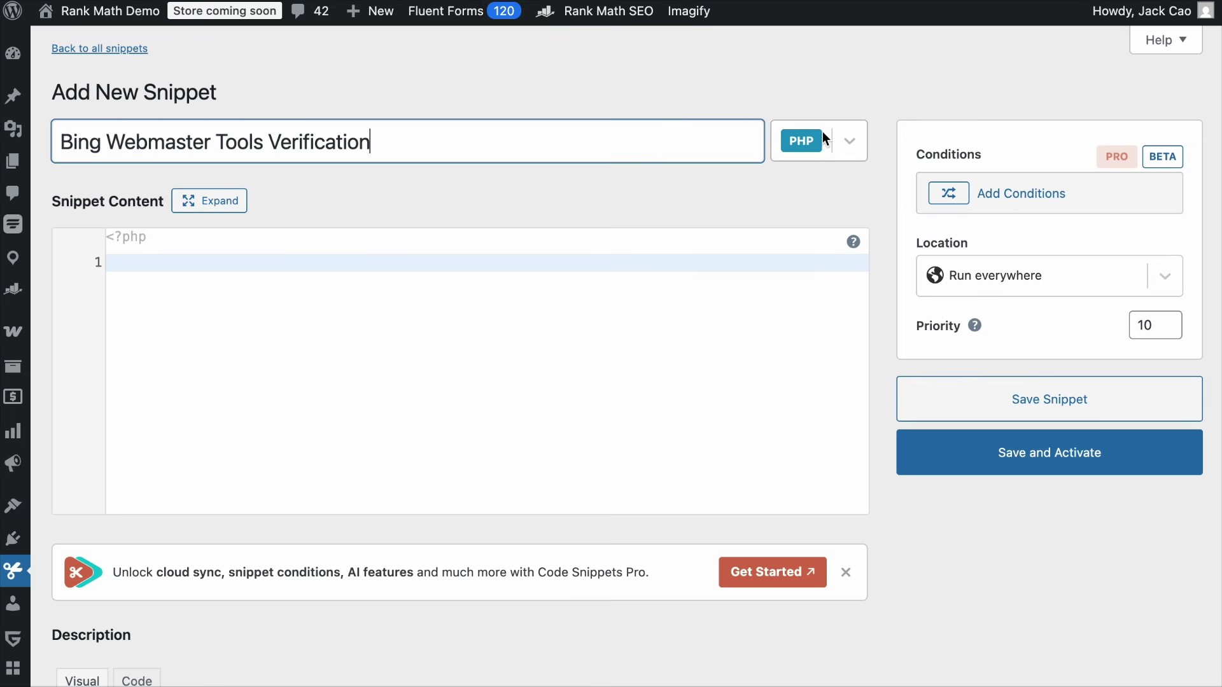
# Make the snippet HTML, set its location to "In site <head> section", and paste the Bing verification meta tag as its content.
pyautogui.click(848, 137)
pyautogui.click(827, 226)
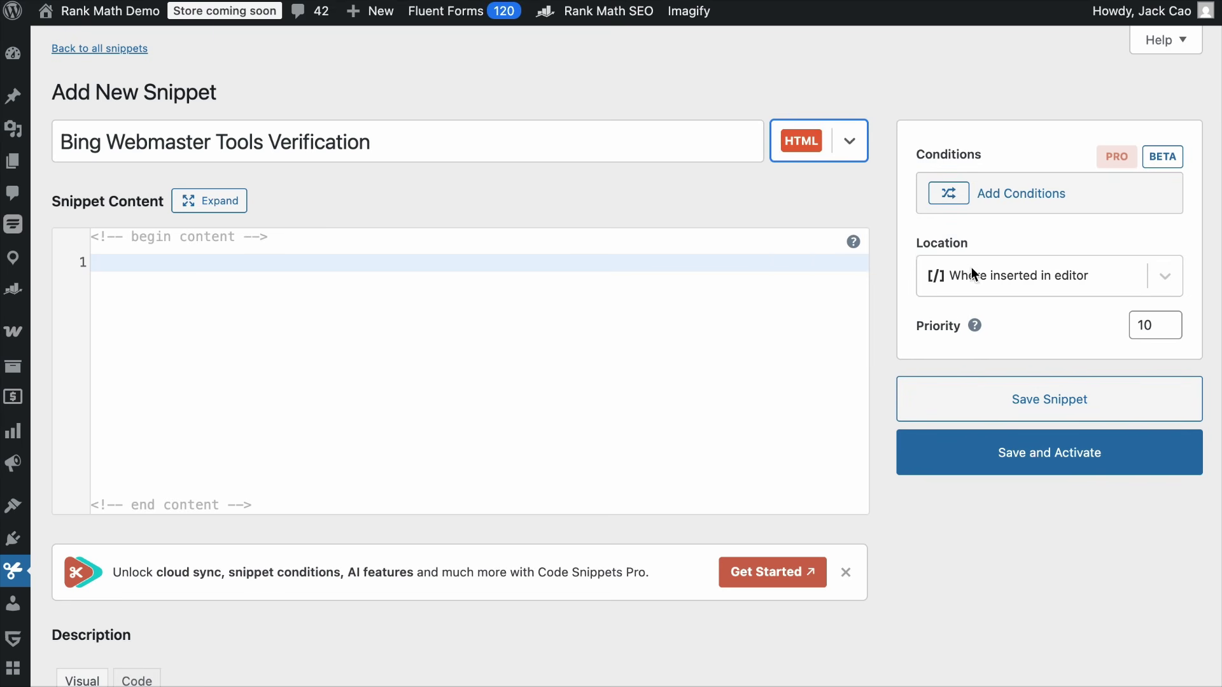
pyautogui.click(1039, 284)
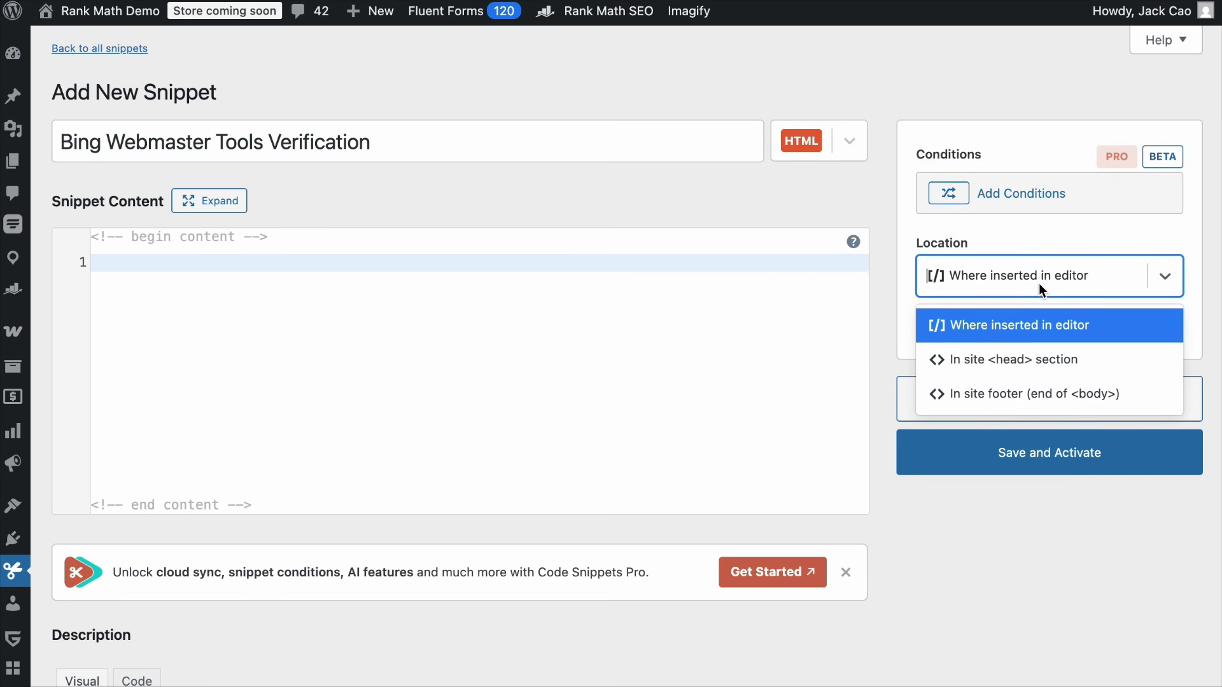
pyautogui.click(1043, 359)
pyautogui.click(570, 275)
pyautogui.hotkey('ctrl', 'v')
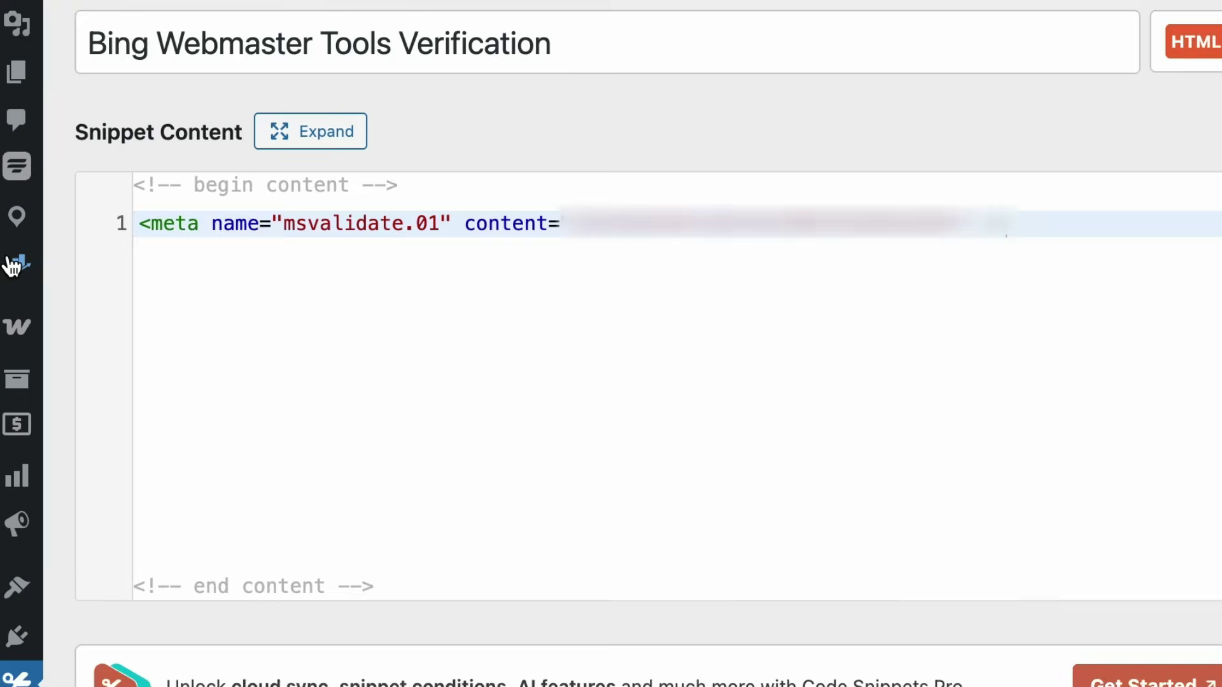
# Paste the Bing verification meta tag into the Bing Webmaster Tools field of Rank Math's Webmaster Tools general settings.
pyautogui.moveTo(10, 290)
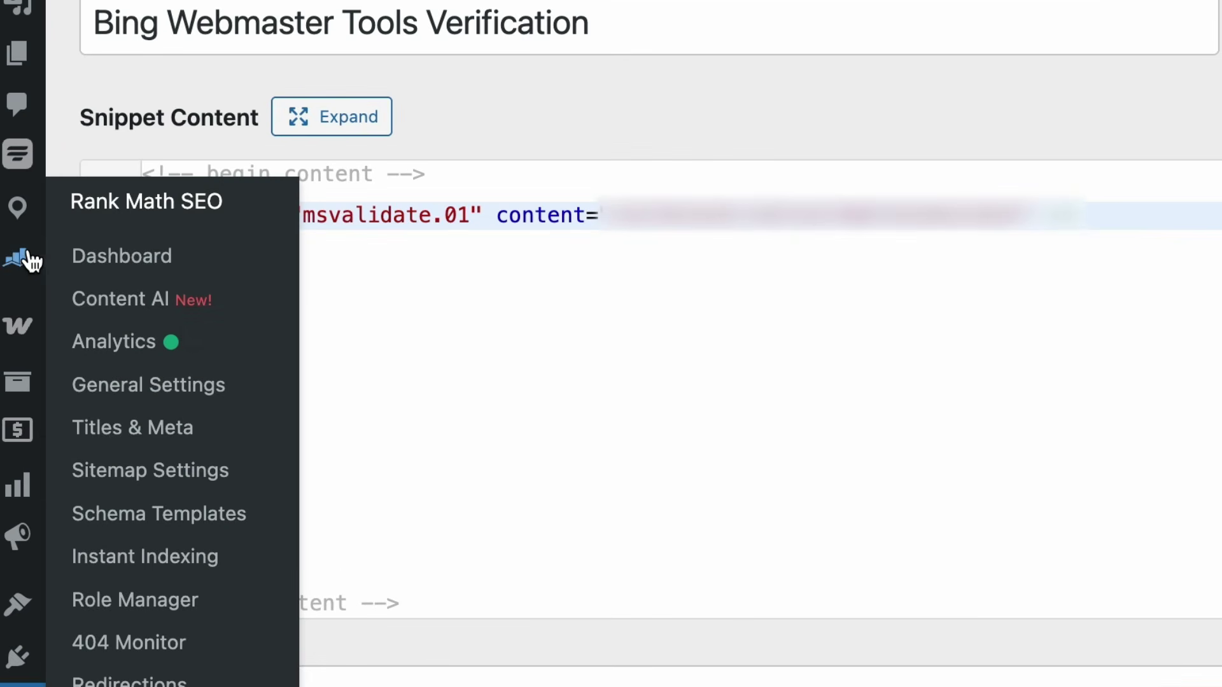
pyautogui.click(120, 394)
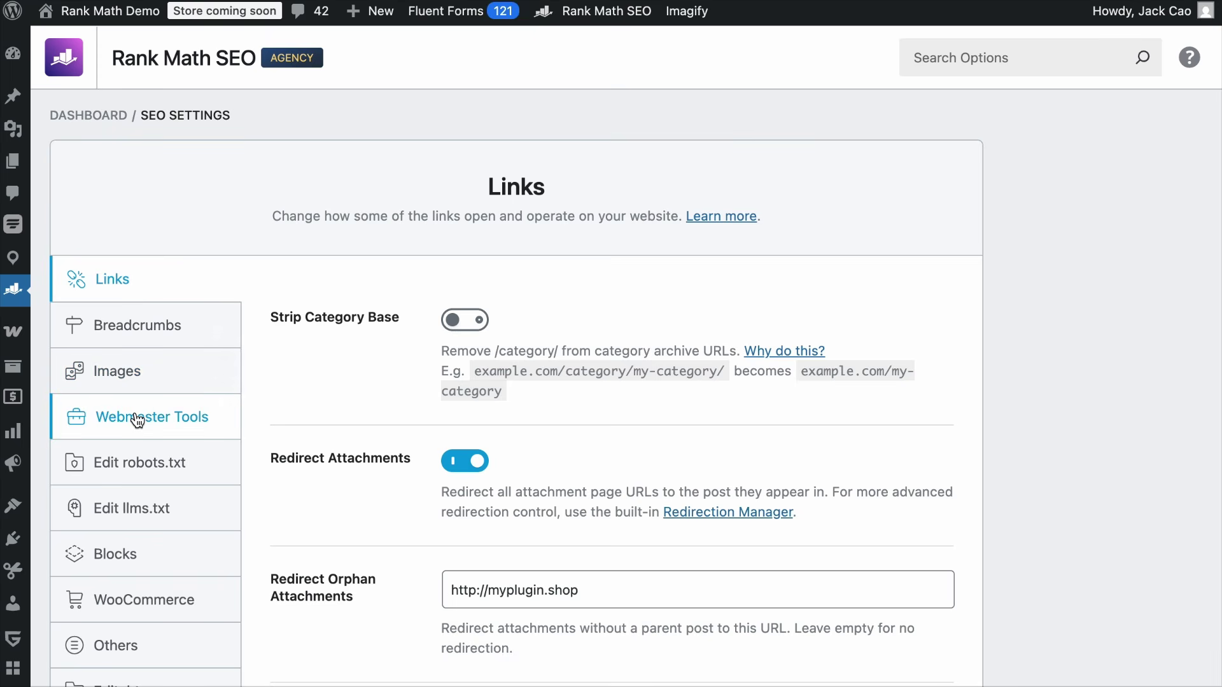
pyautogui.click(137, 420)
pyautogui.click(525, 495)
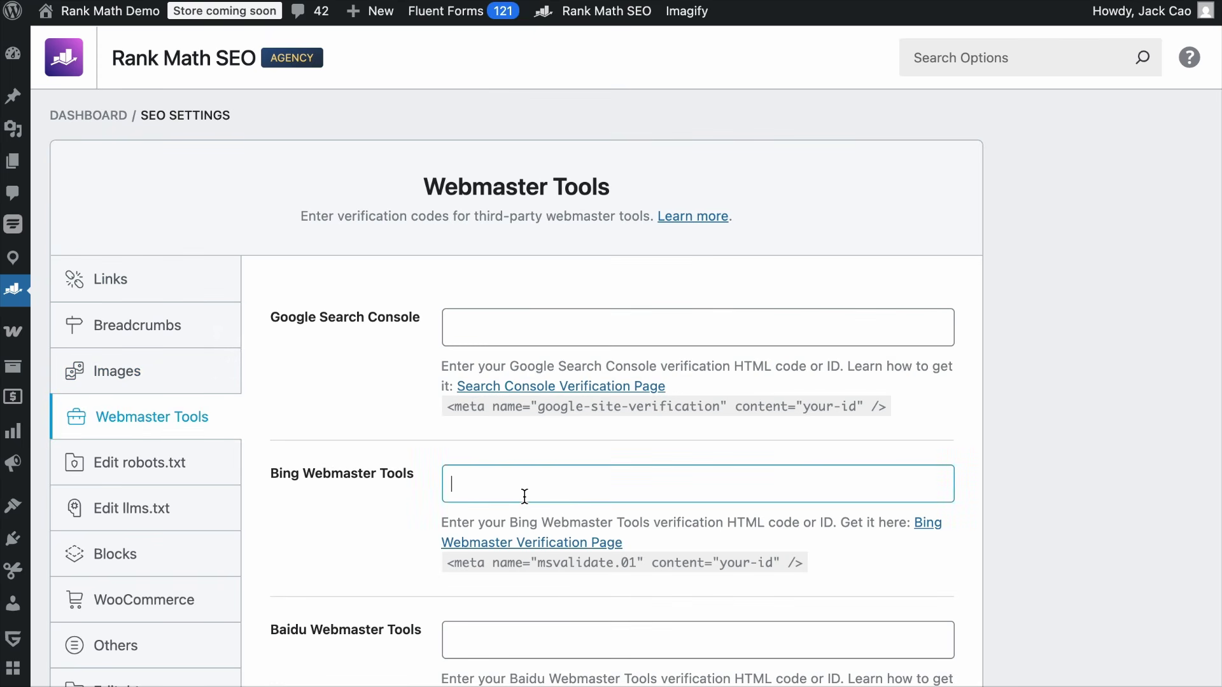
pyautogui.press('super+v')
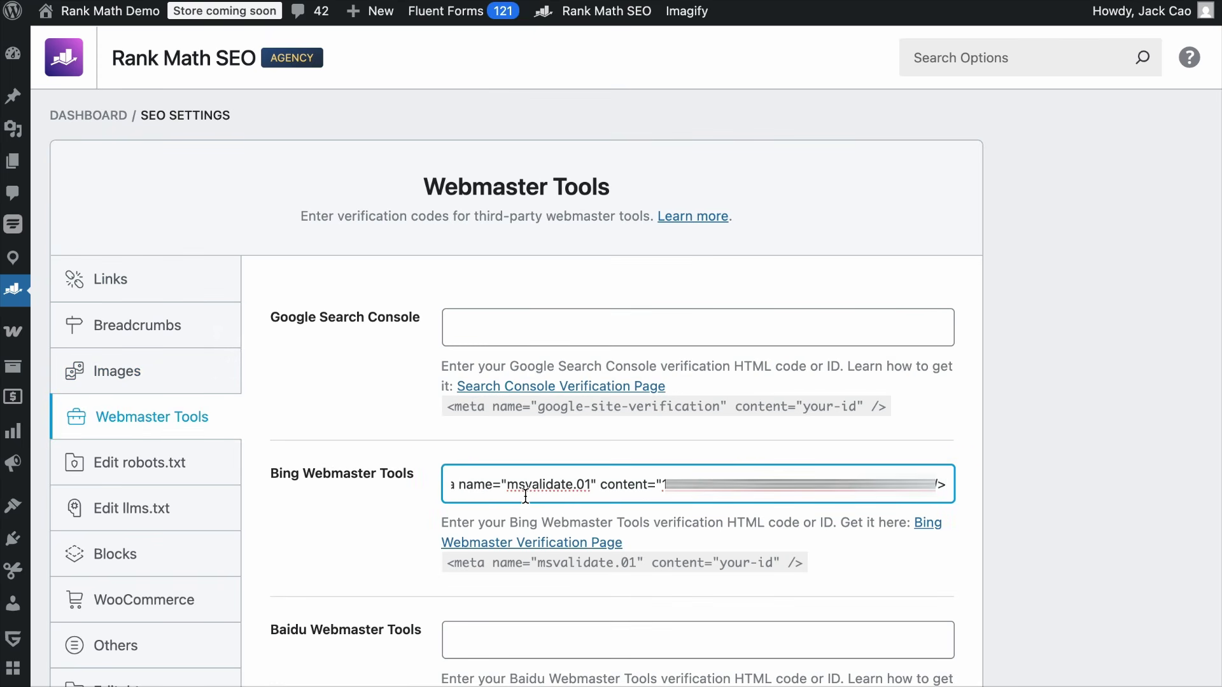
# Save the Rank Math settings, verify myplugin.shop with the HTML meta tag in Bing Webmaster Tools, and finish the site addition.
pyautogui.scroll(-15, 955, 592)
pyautogui.click(881, 529)
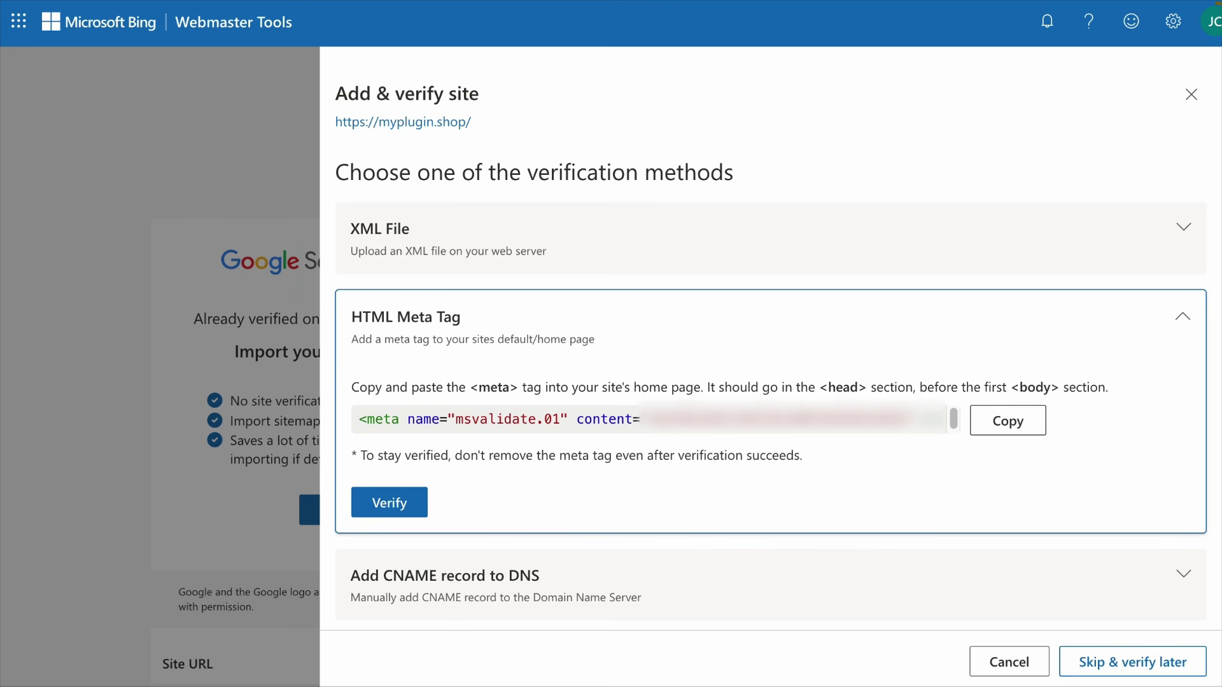
pyautogui.click(410, 502)
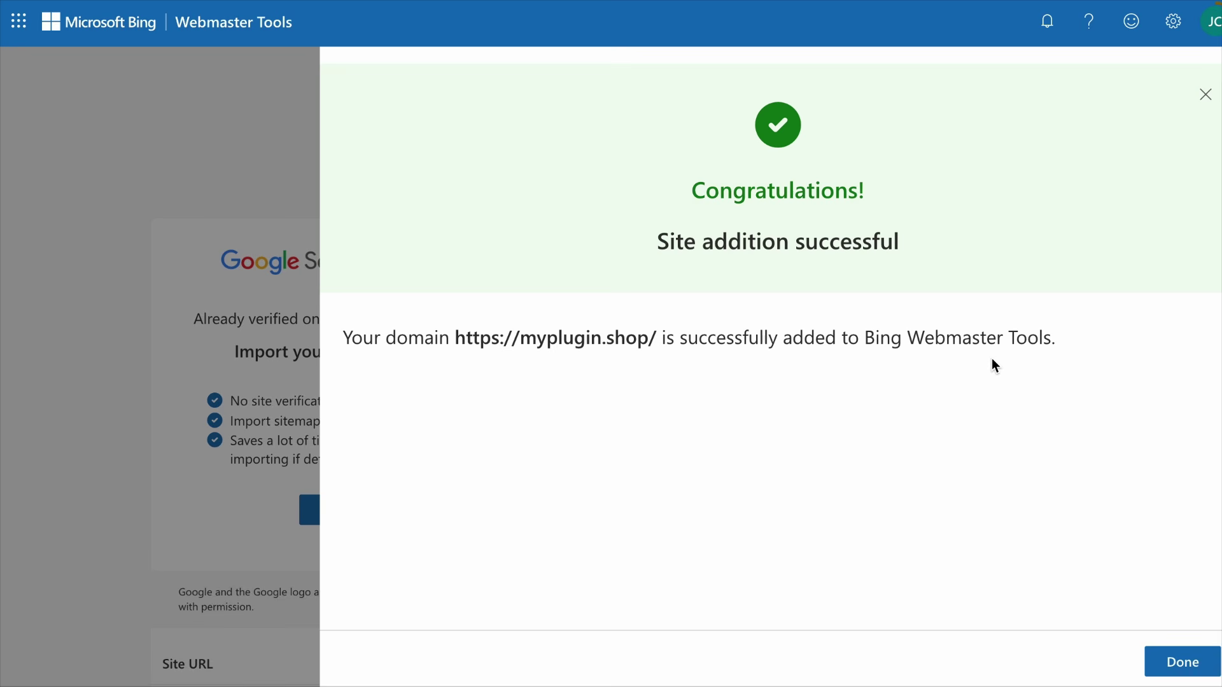
pyautogui.click(1184, 662)
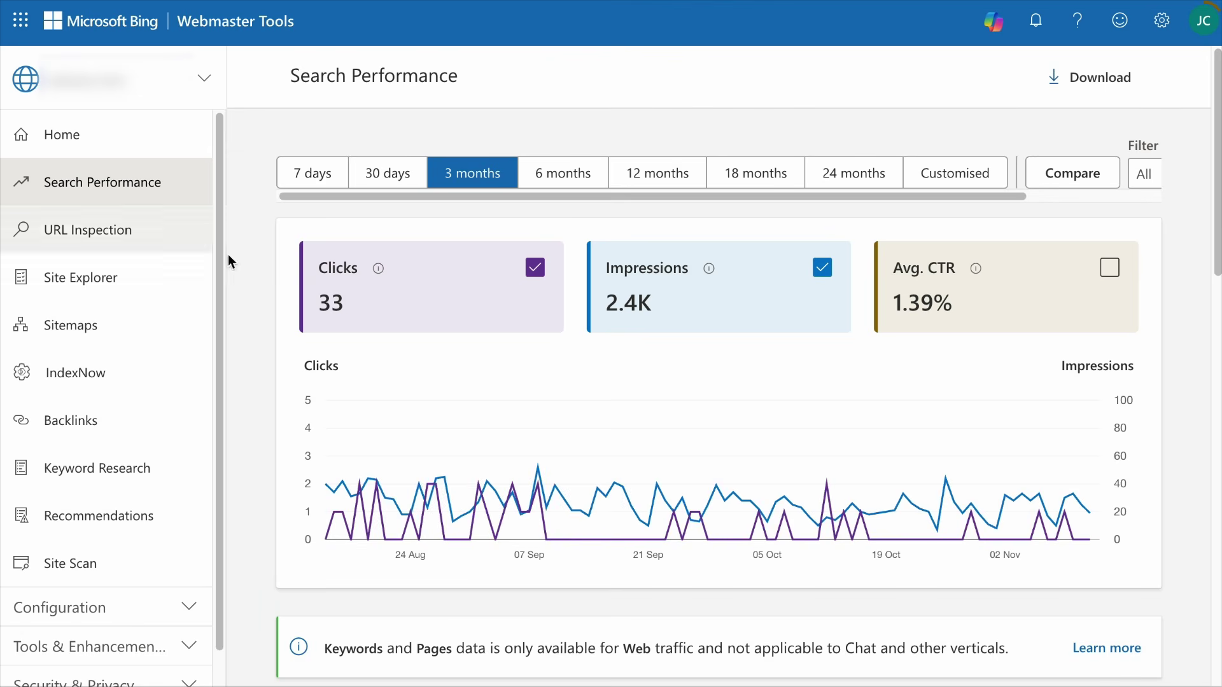
# Review the Search Performance report and browse the first two pages of Bing results for "rank math review".
pyautogui.scroll(-5, 380, 437)
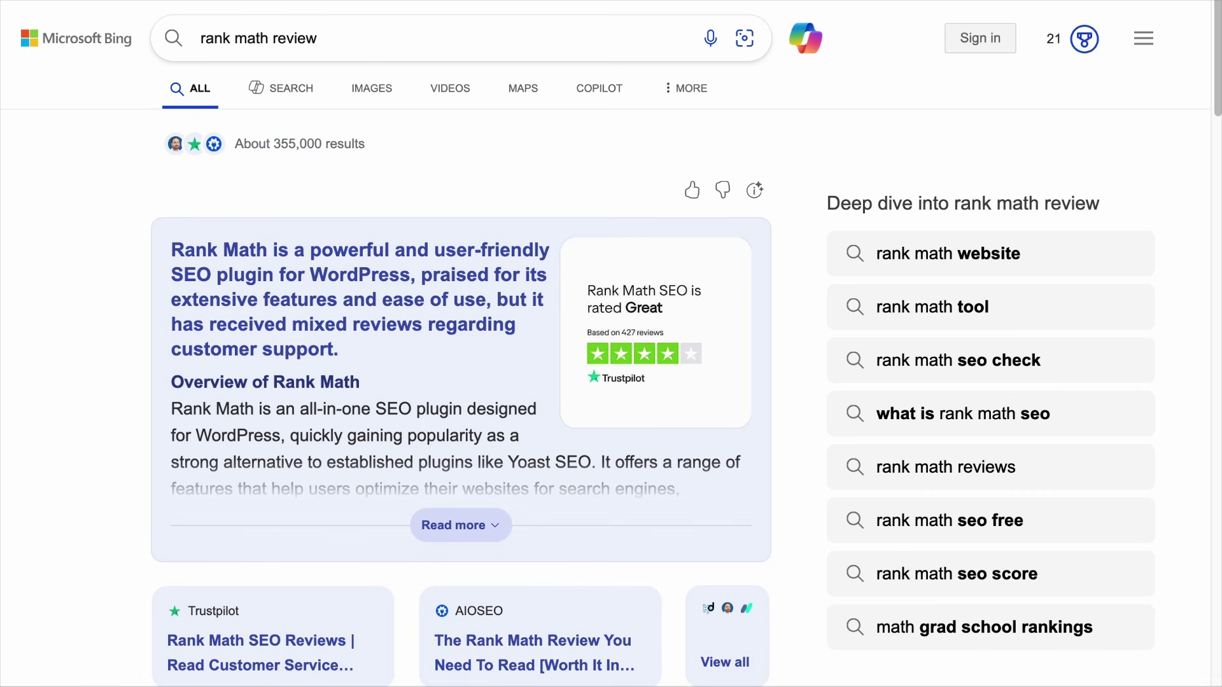
pyautogui.moveTo(317, 38); pyautogui.dragTo(193, 38)
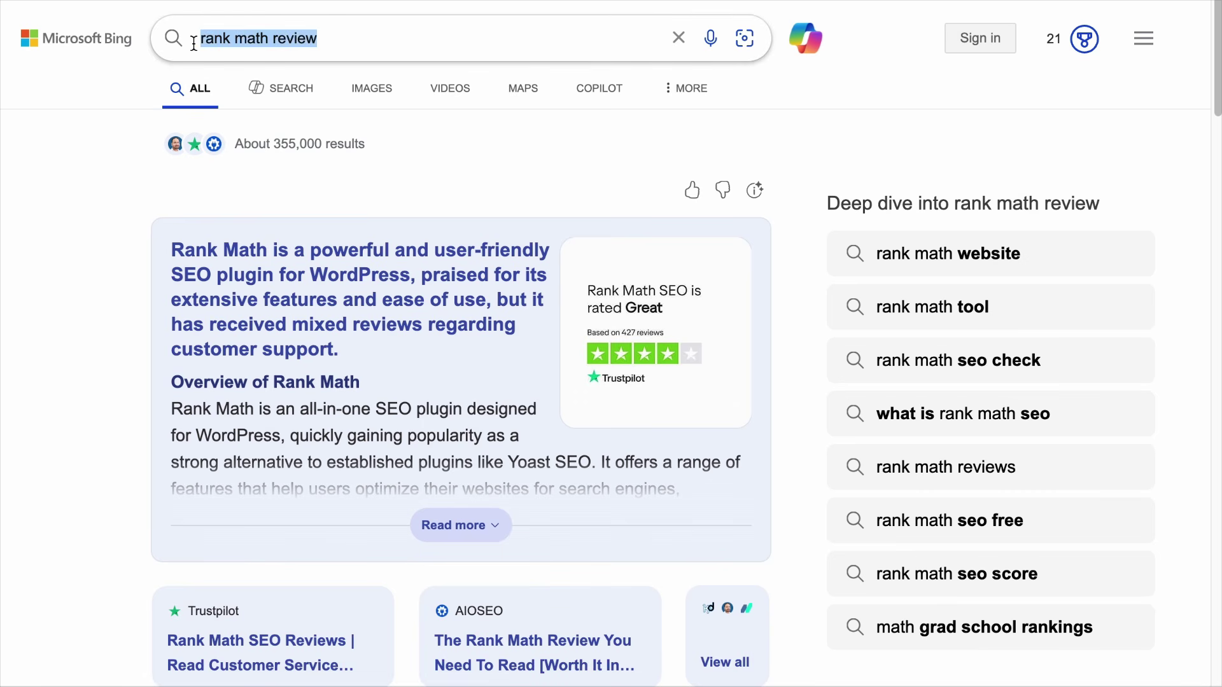
pyautogui.scroll(-20, 132, 267)
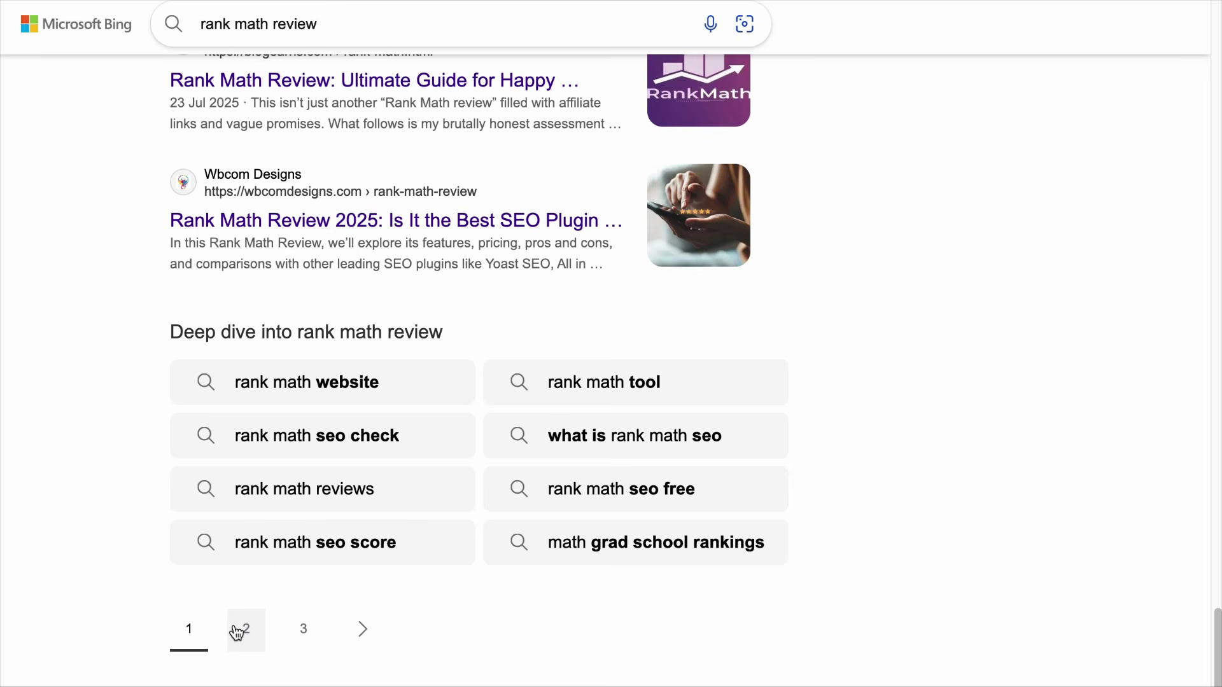
pyautogui.click(236, 630)
pyautogui.scroll(-5, 252, 498)
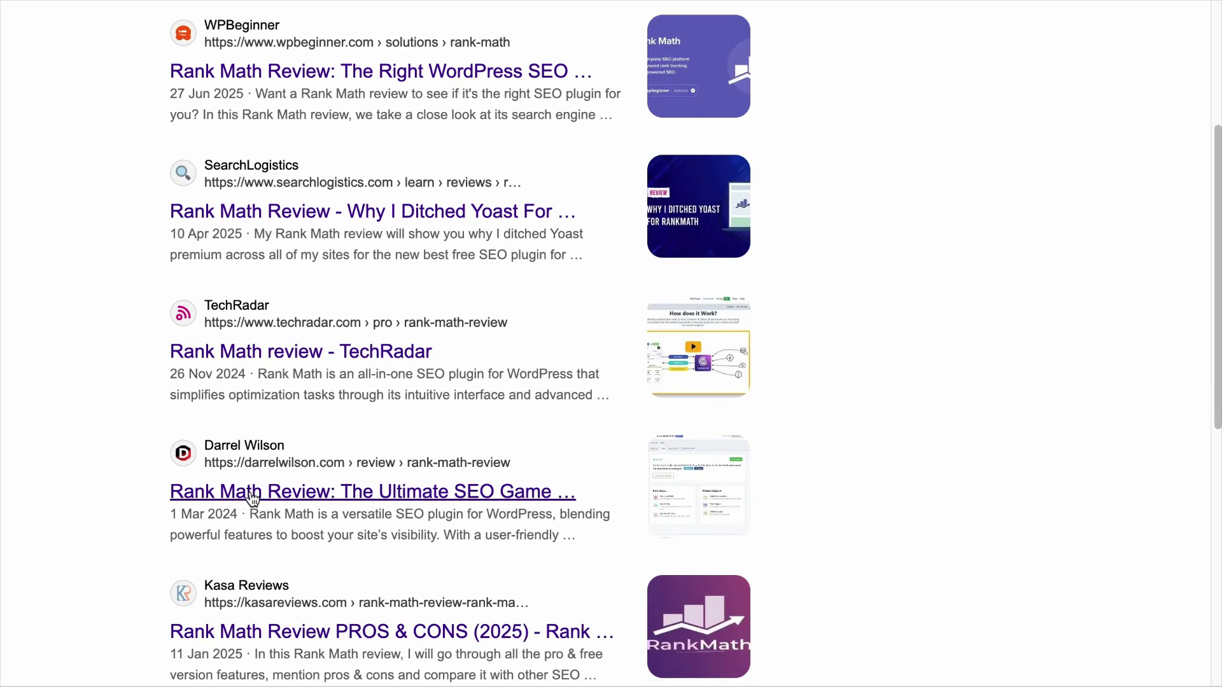
pyautogui.scroll(1, 248, 471)
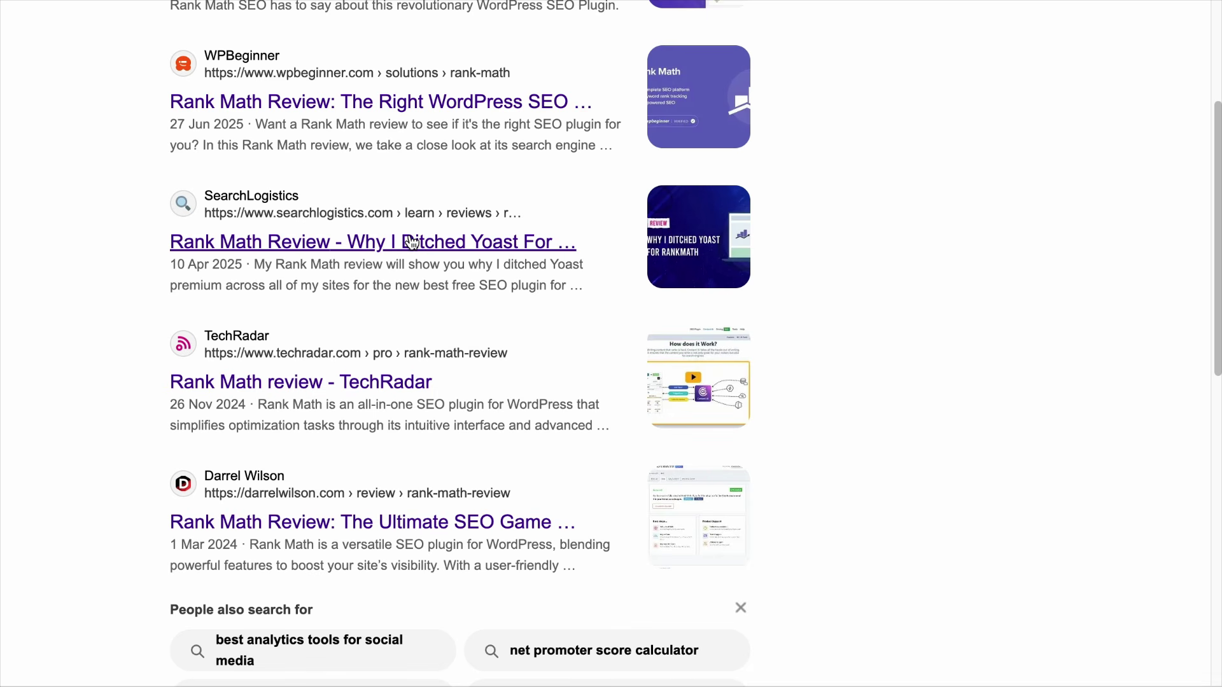
pyautogui.scroll(-10, 322, 439)
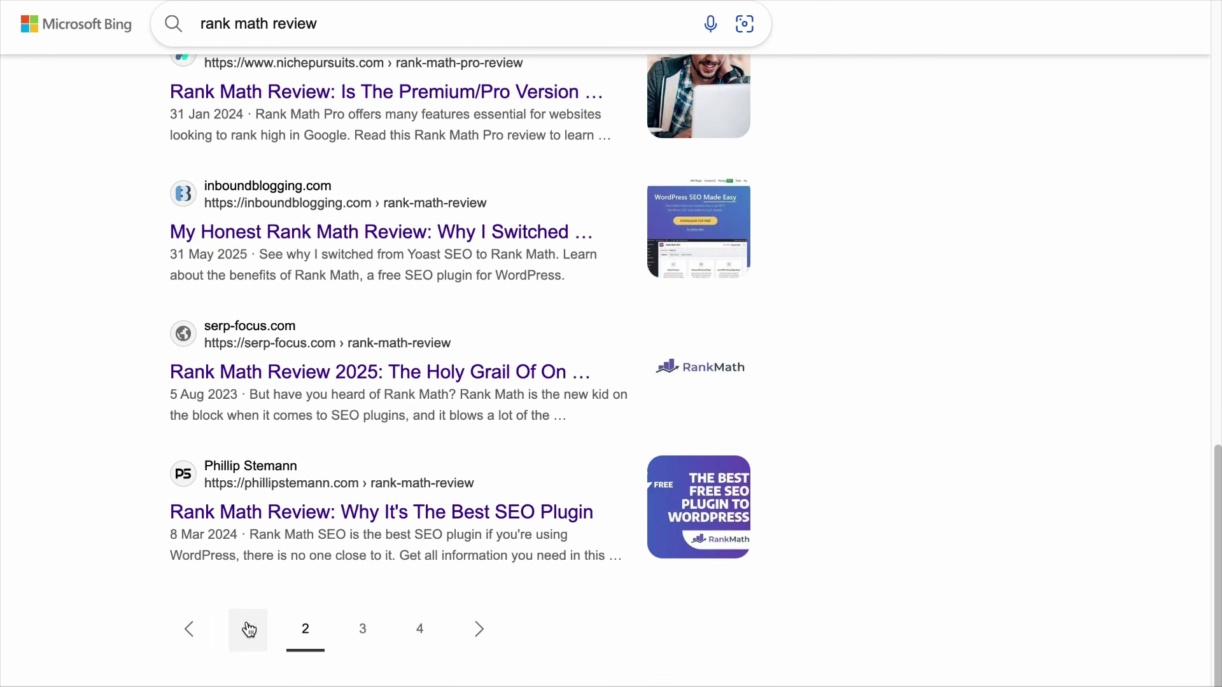
# Revisit the first Bing results page, then open the SearchLogistics "Why I Ditched Yoast" review from page 2.
pyautogui.scroll(15, 213, 535)
pyautogui.scroll(-15, 537, 432)
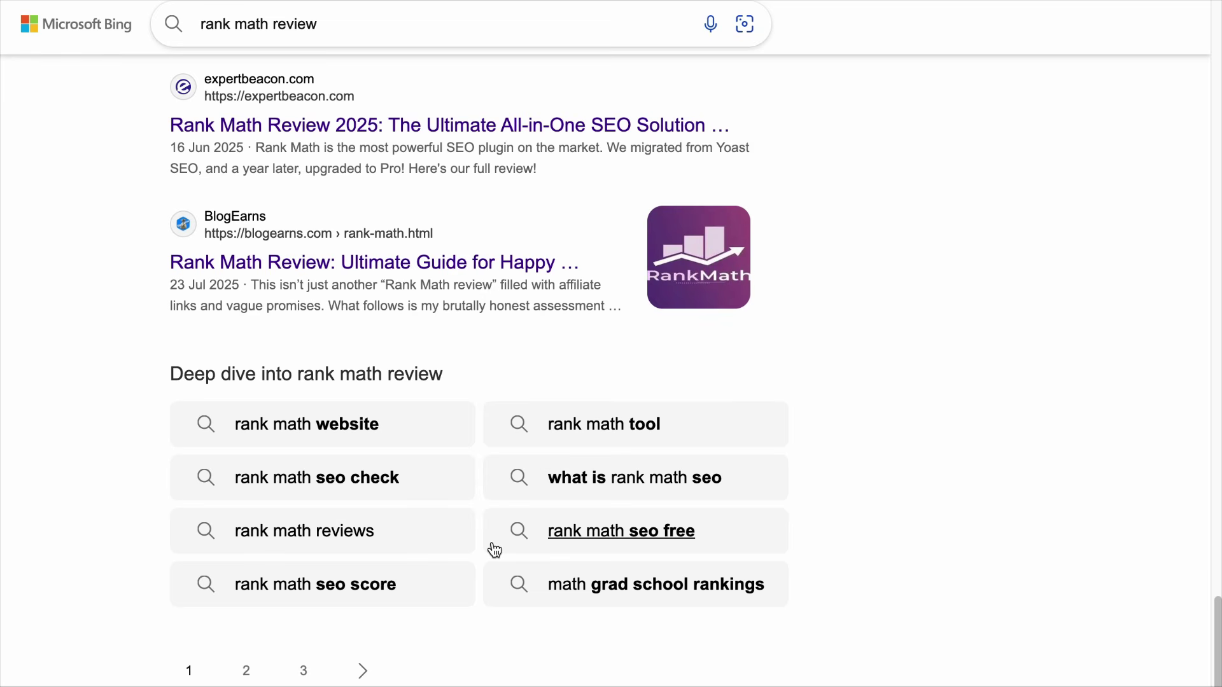
pyautogui.scroll(-1, 494, 550)
pyautogui.click(241, 630)
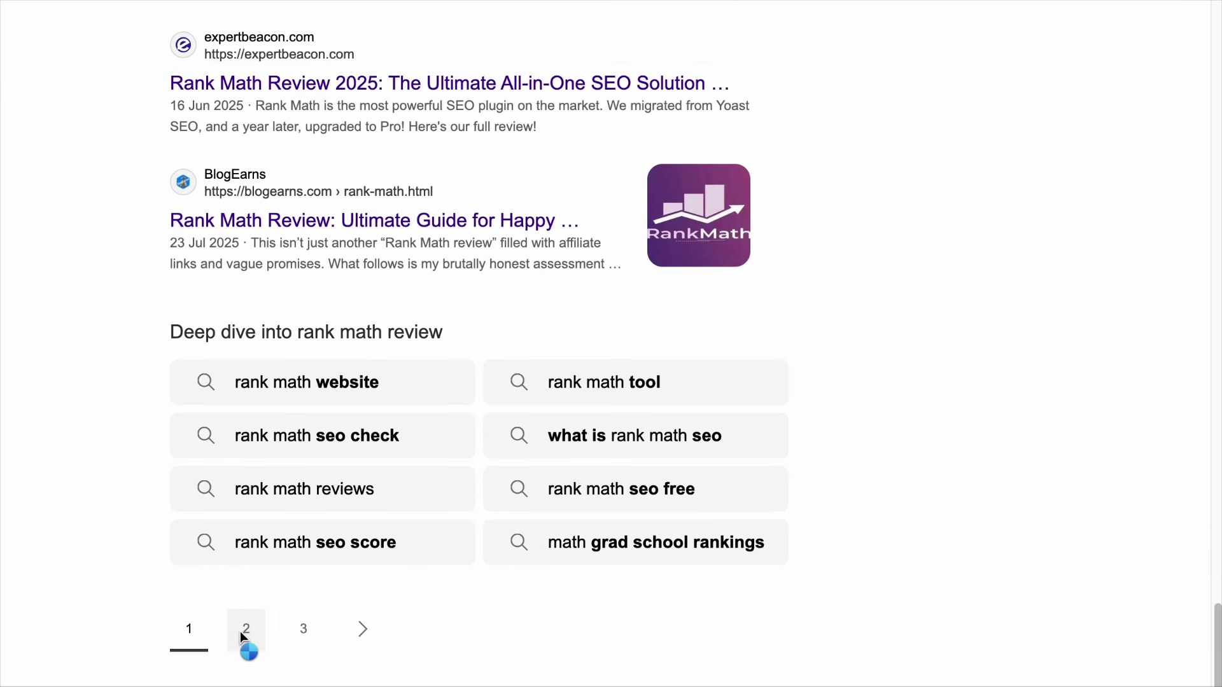
pyautogui.scroll(-2, 252, 508)
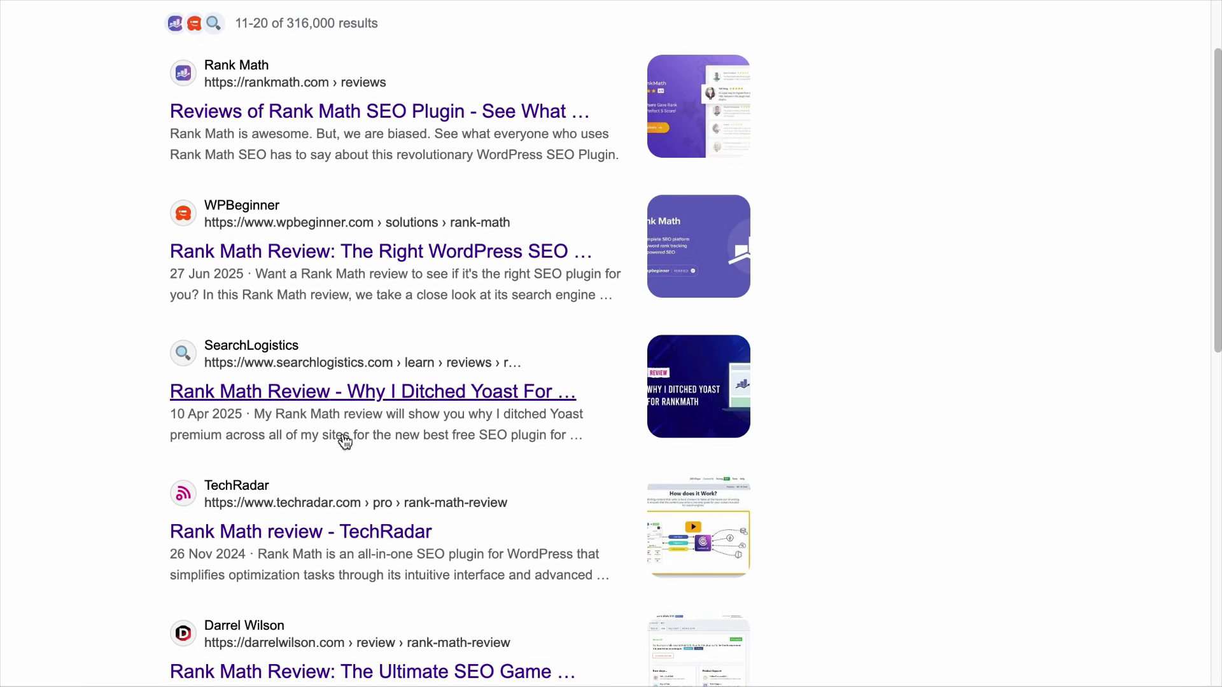
pyautogui.middleClick(354, 392)
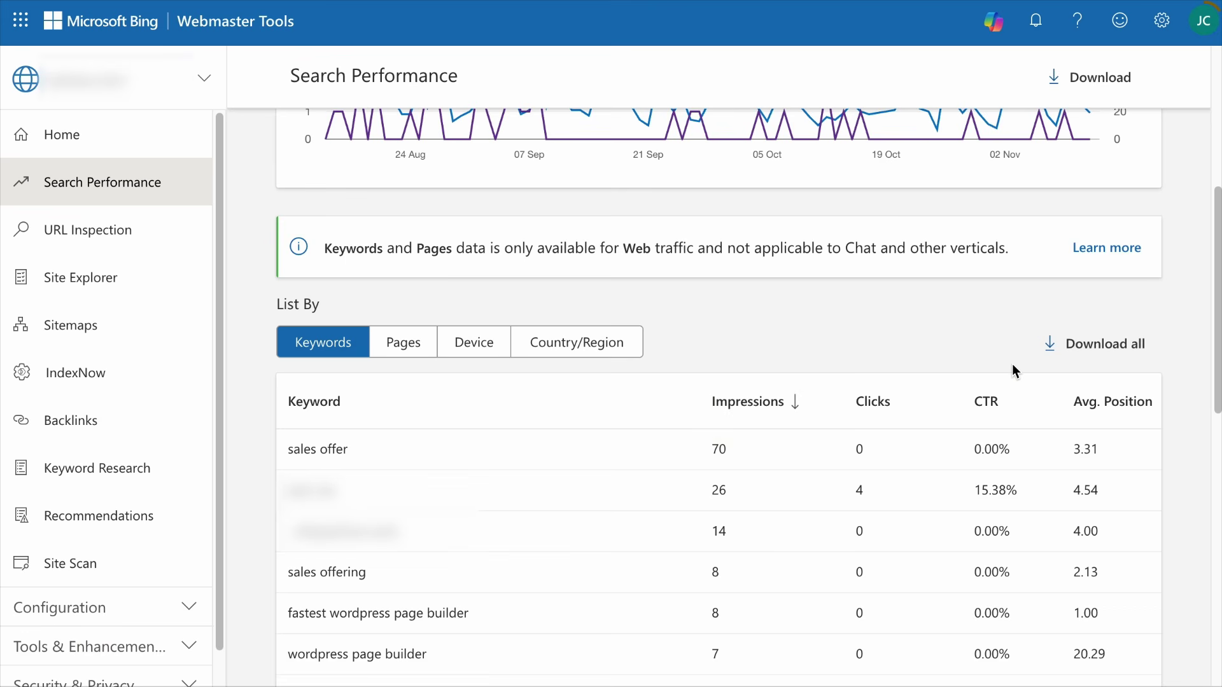
# Review the Search Performance chart and keyword positions in Bing Webmaster Tools, then break the data down by pages, device and country/region.
pyautogui.scroll(6, 864, 343)
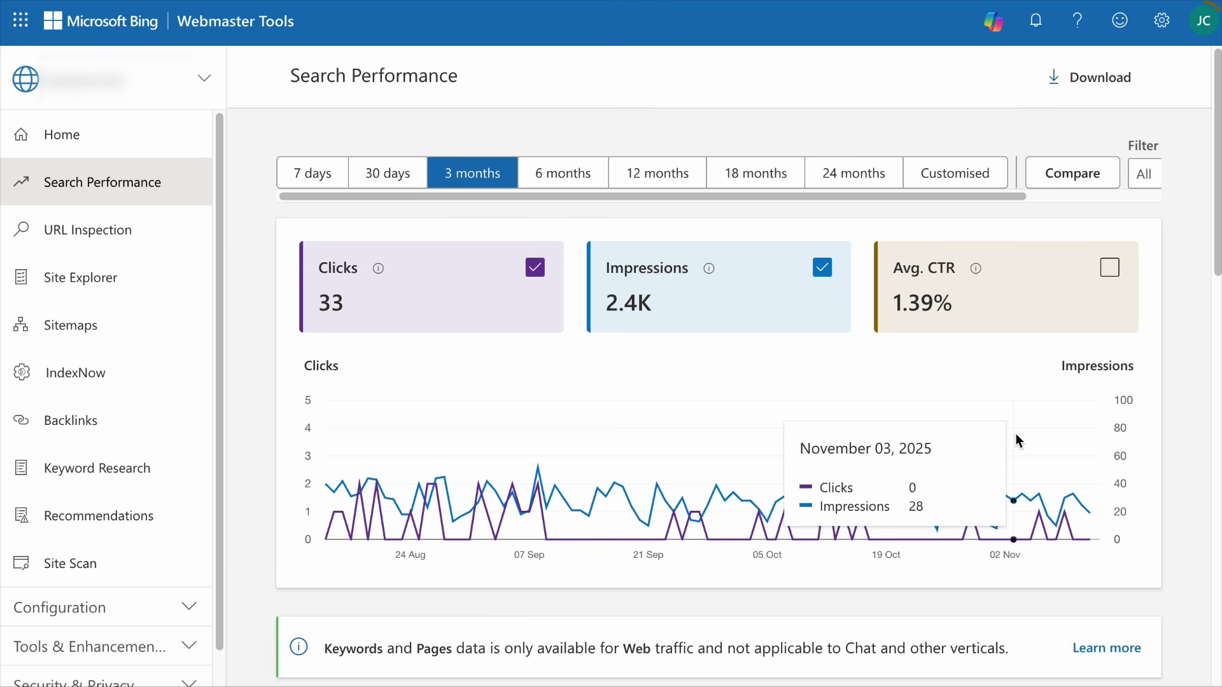
pyautogui.scroll(-6, 831, 490)
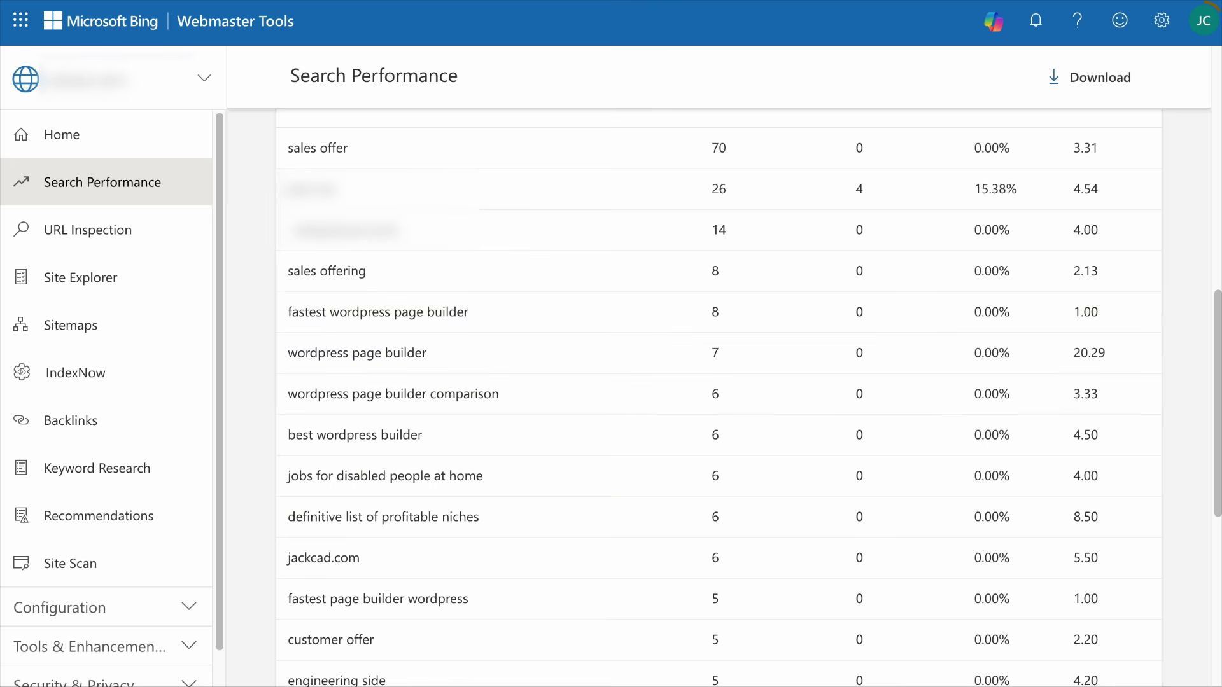
pyautogui.scroll(2, 780, 341)
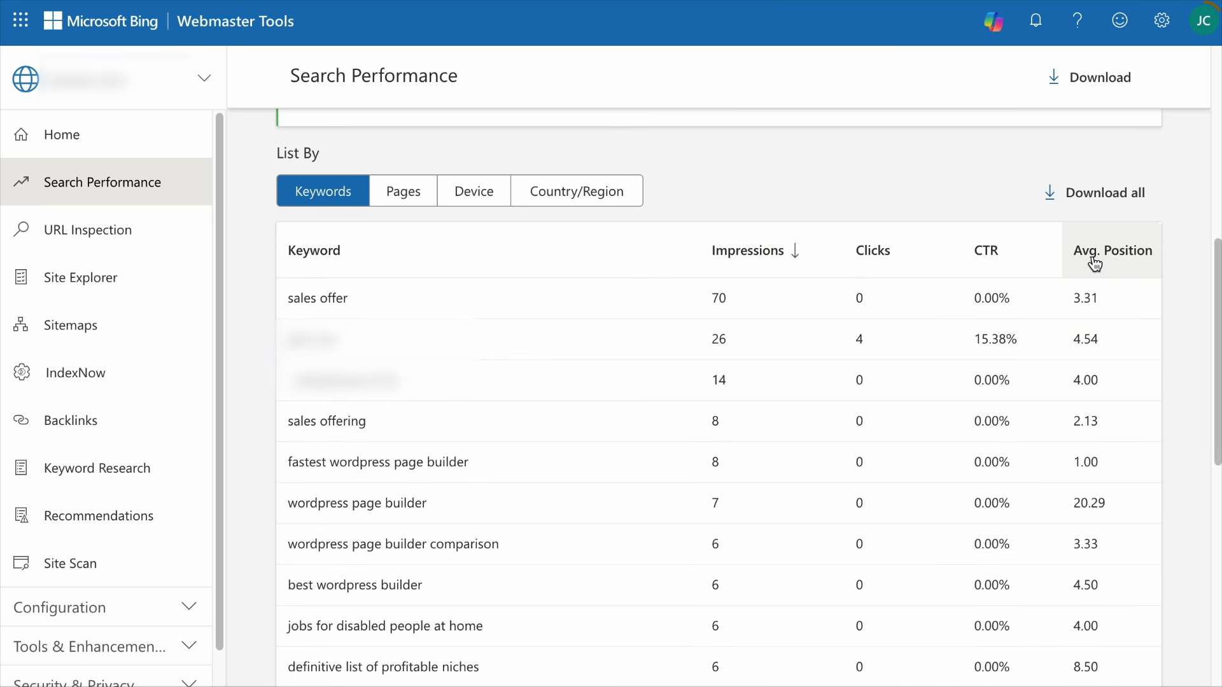
pyautogui.click(418, 200)
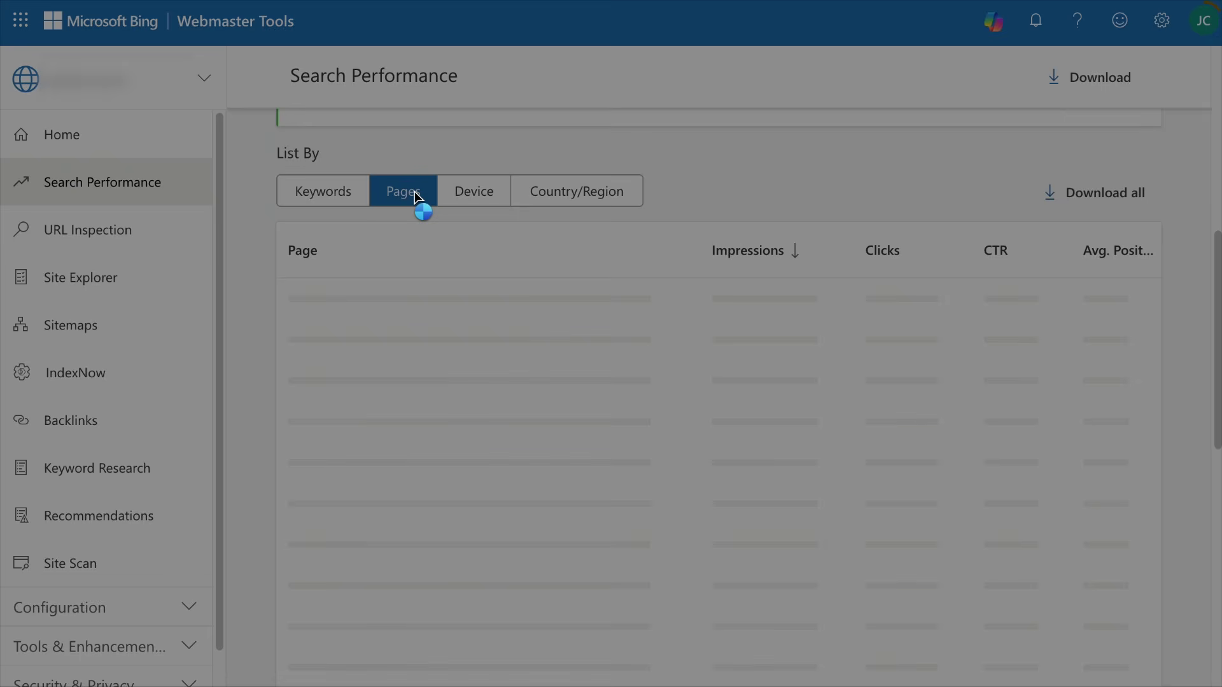
pyautogui.click(490, 191)
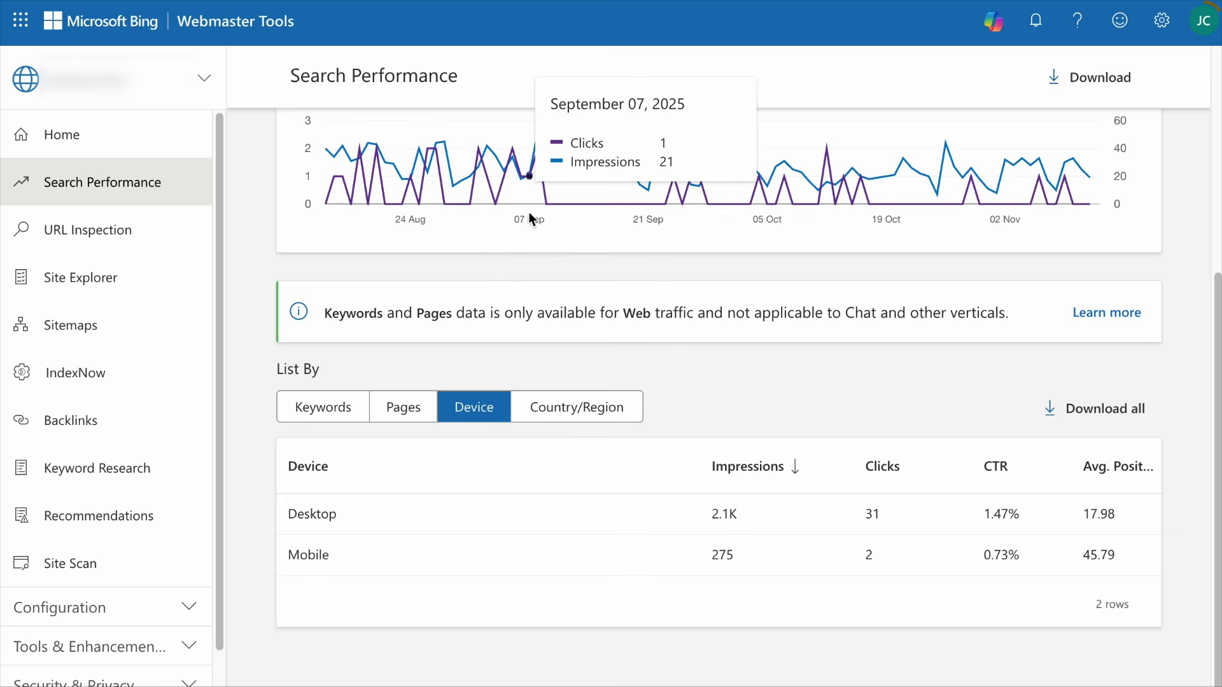
pyautogui.click(604, 417)
pyautogui.scroll(-5, 606, 417)
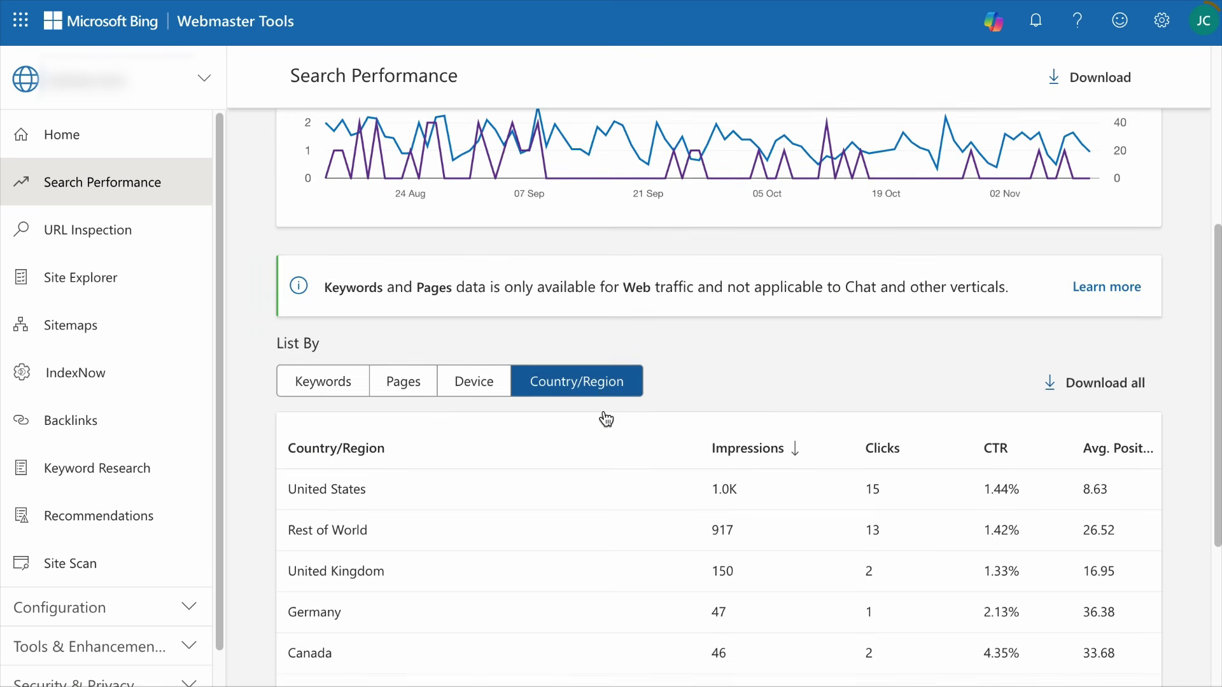
pyautogui.scroll(5, 592, 412)
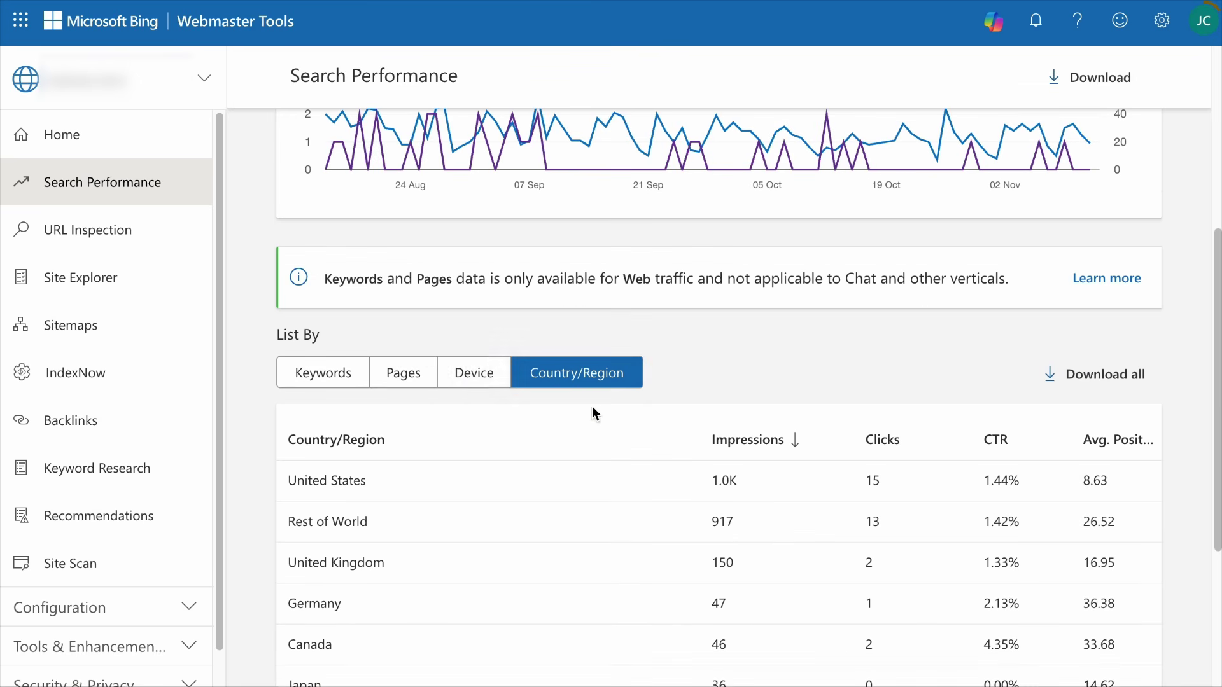
# List the search data by keywords, sort them by impressions in ascending order, and read through the long-tail queries.
pyautogui.click(307, 362)
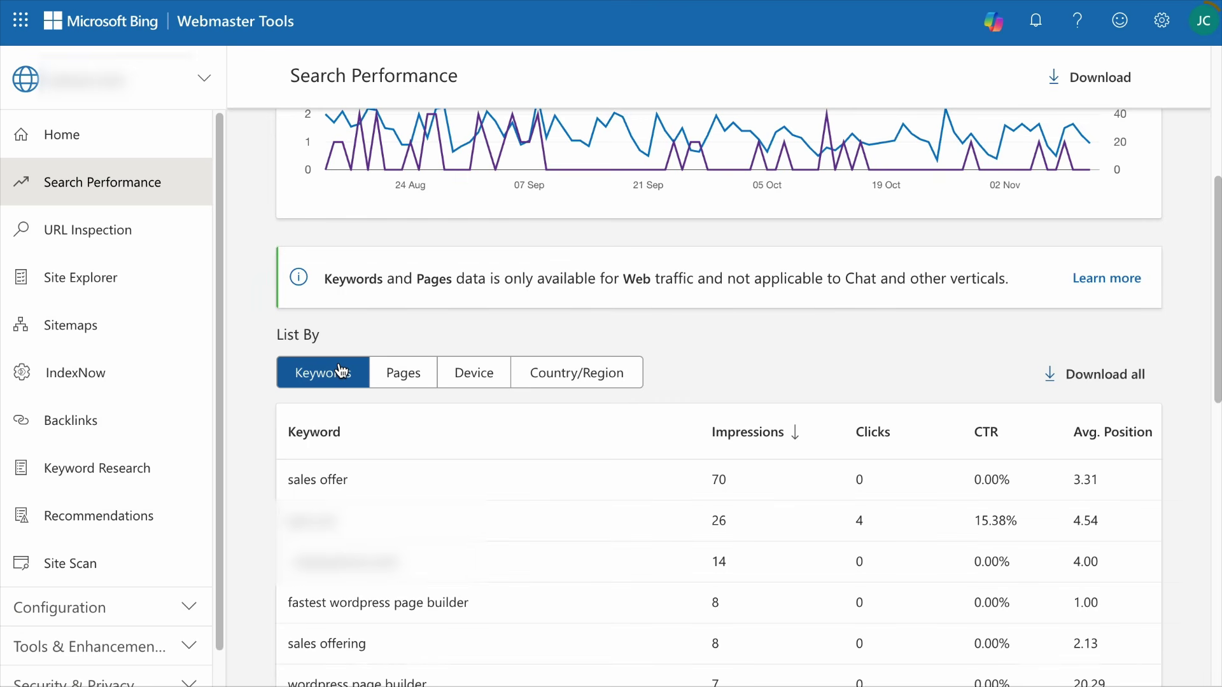
pyautogui.click(735, 428)
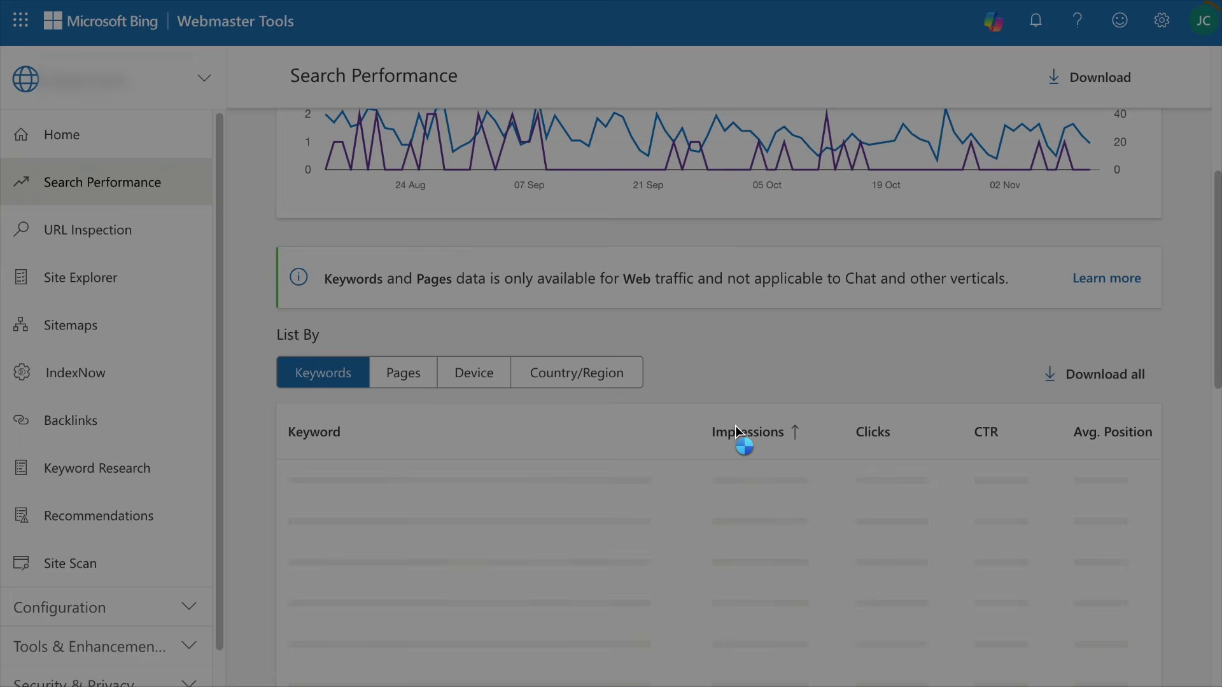
pyautogui.scroll(-3, 737, 438)
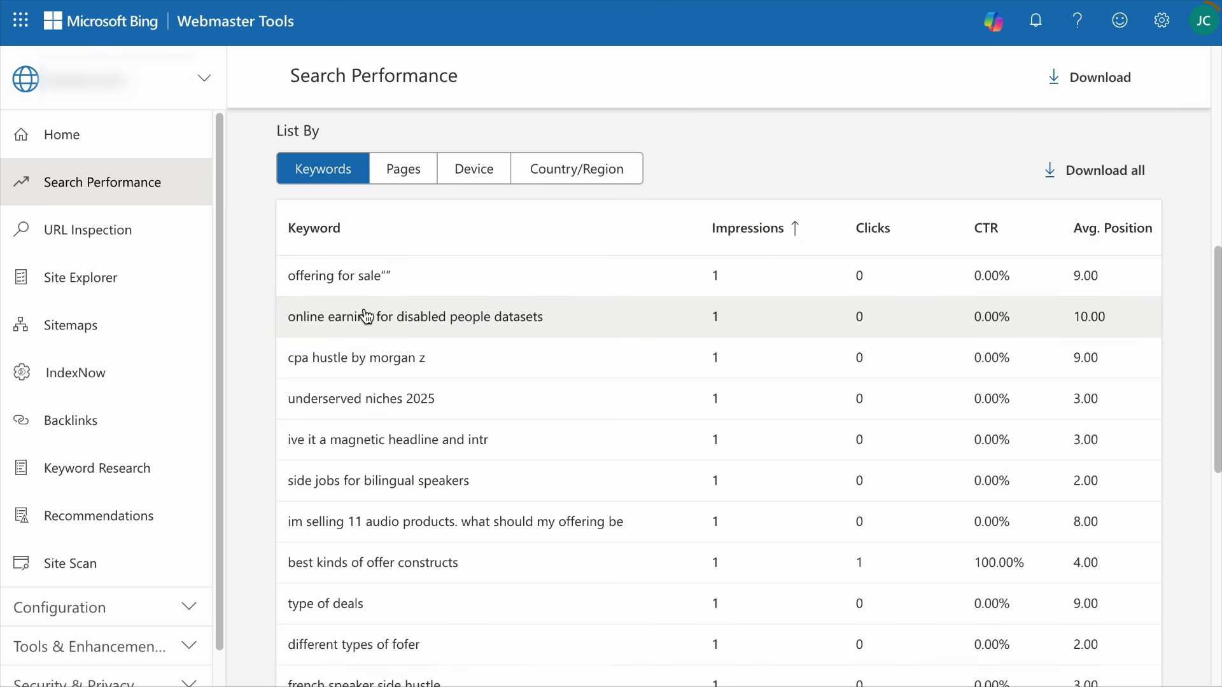
pyautogui.scroll(-3, 535, 331)
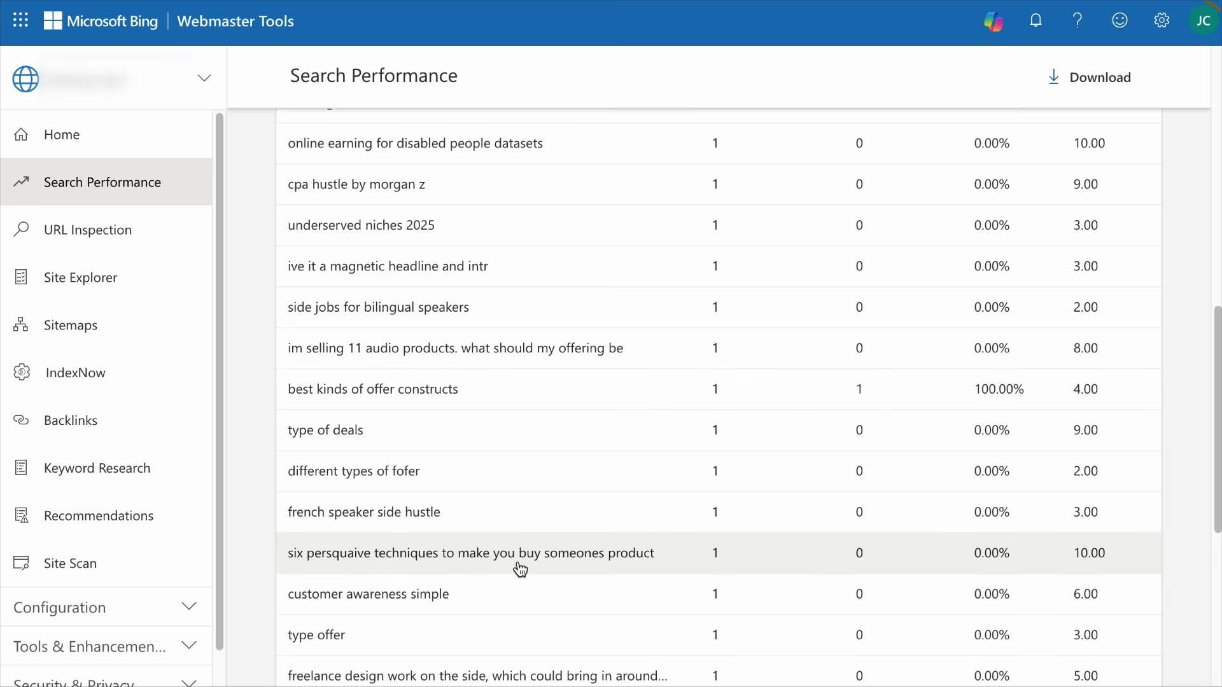
pyautogui.scroll(-1, 649, 573)
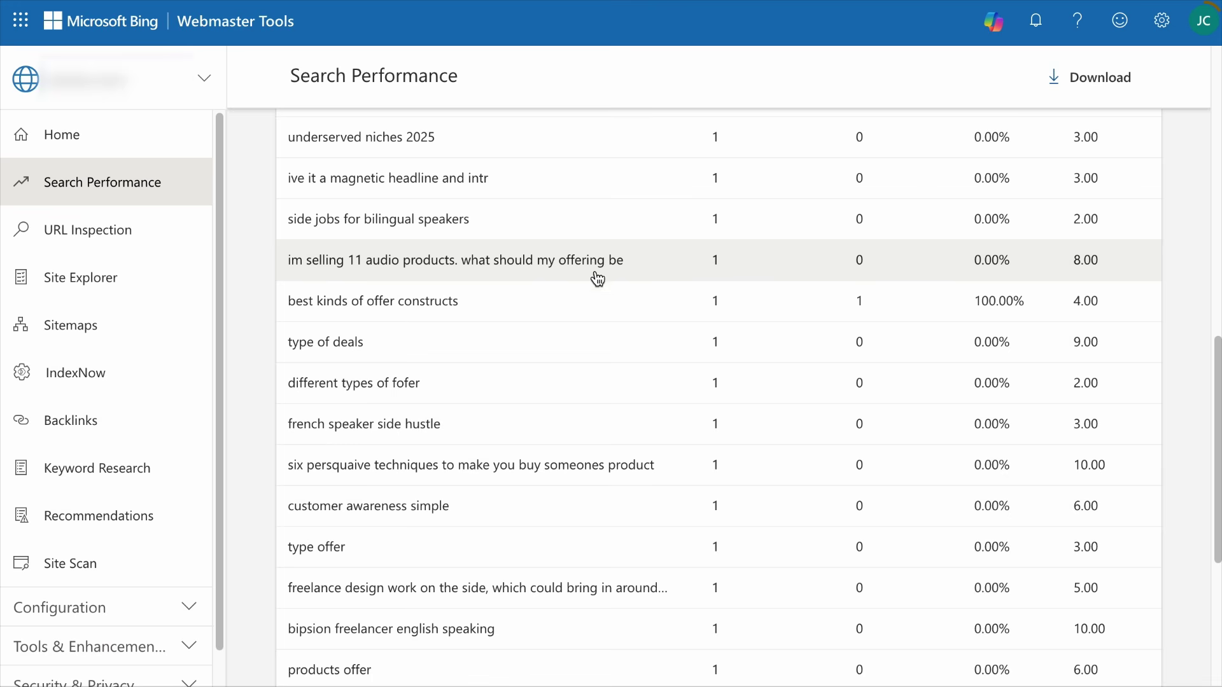
# Check which page is served for the keyword "freelance design work on the side" and return to the keyword list.
pyautogui.click(573, 586)
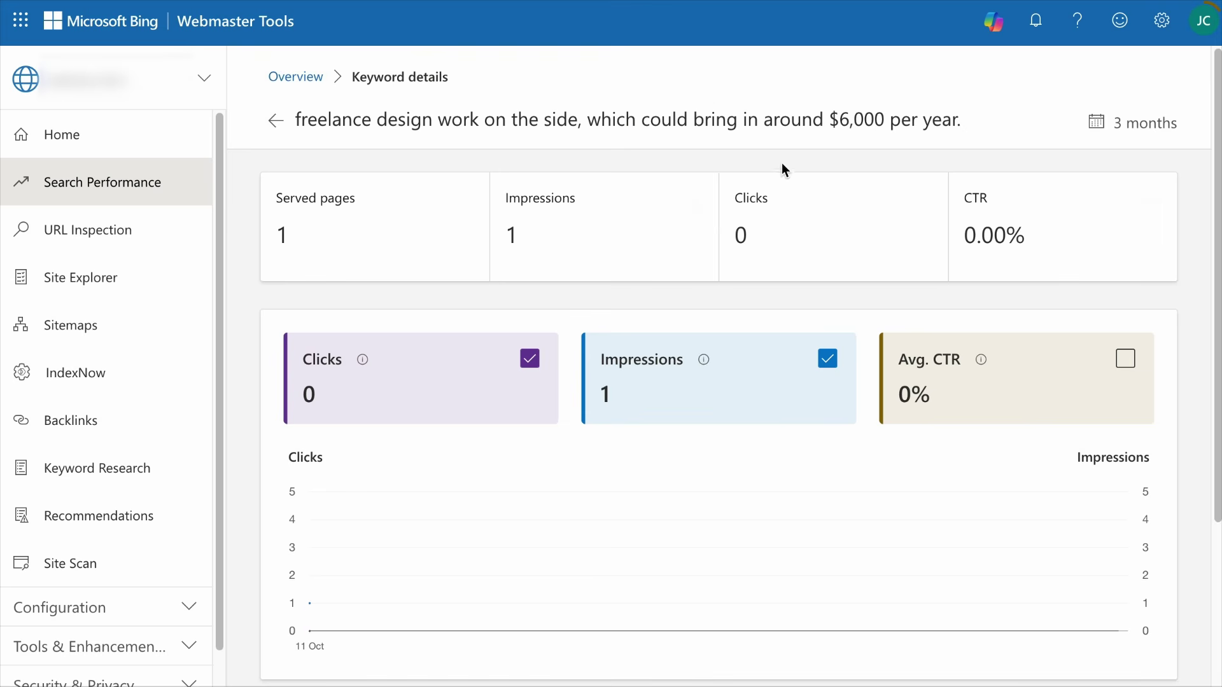
pyautogui.scroll(-5, 722, 395)
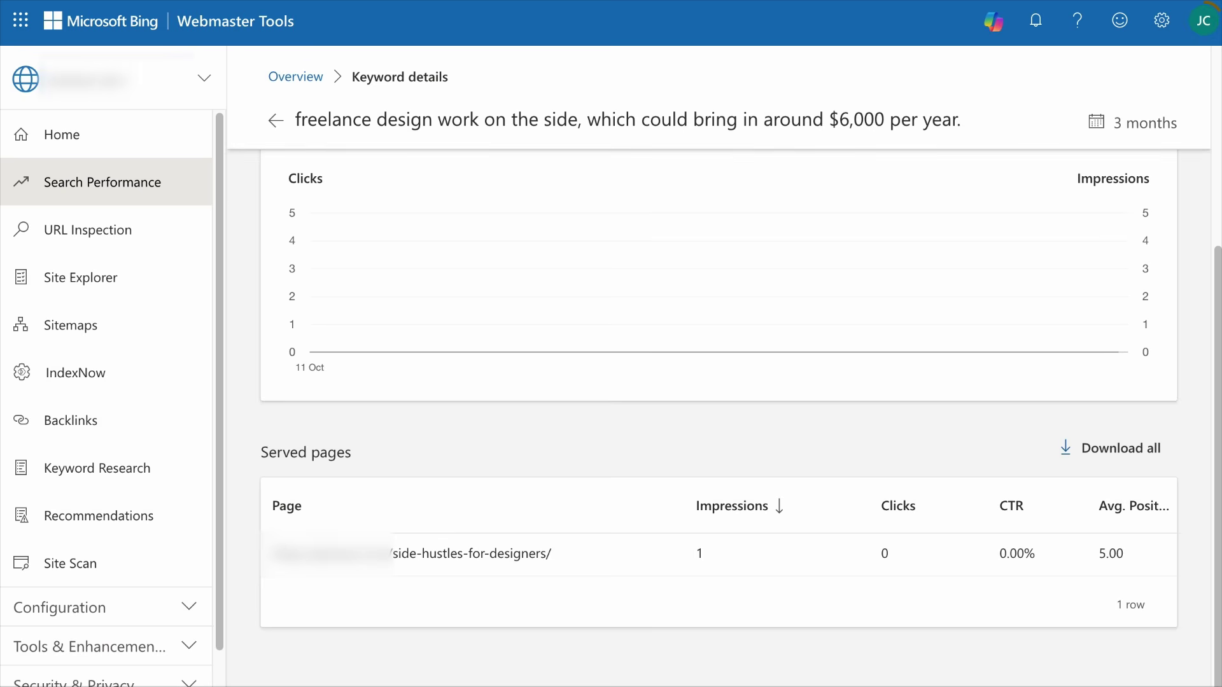
pyautogui.hotkey('alt', 'Left')
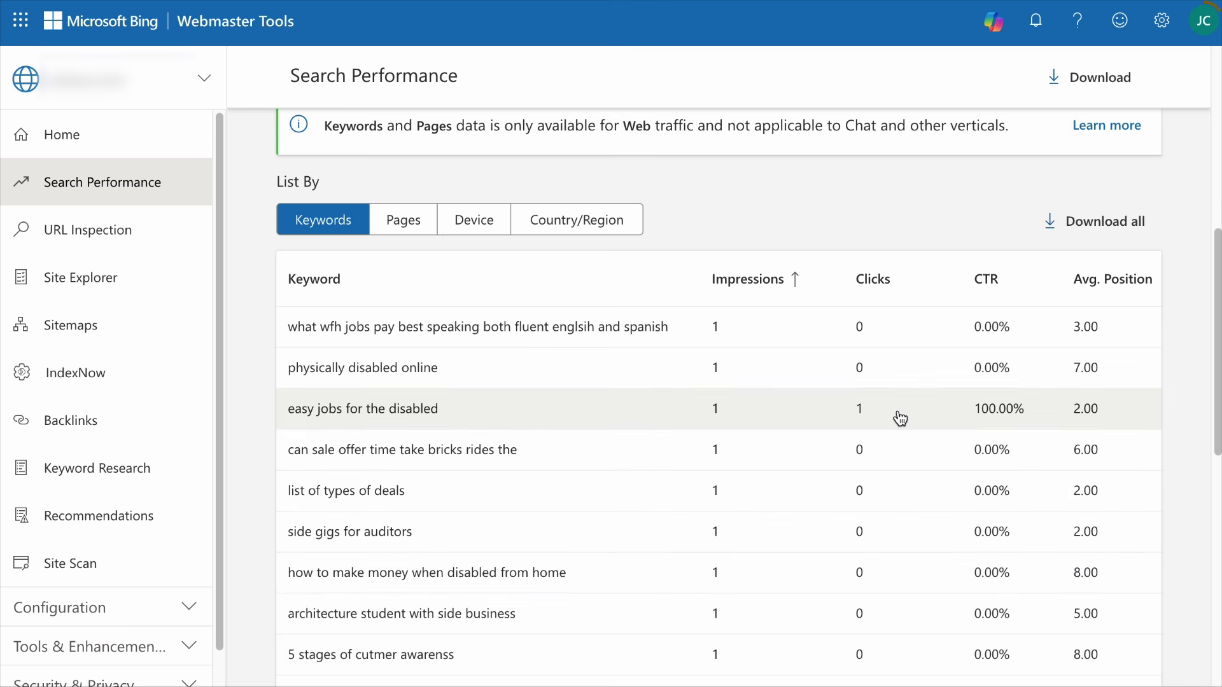
# View the Search Performance chart over 6 months, 12 months and 18 months in turn.
pyautogui.scroll(8, 899, 417)
pyautogui.moveTo(921, 197); pyautogui.dragTo(1063, 212)
pyautogui.click(405, 182)
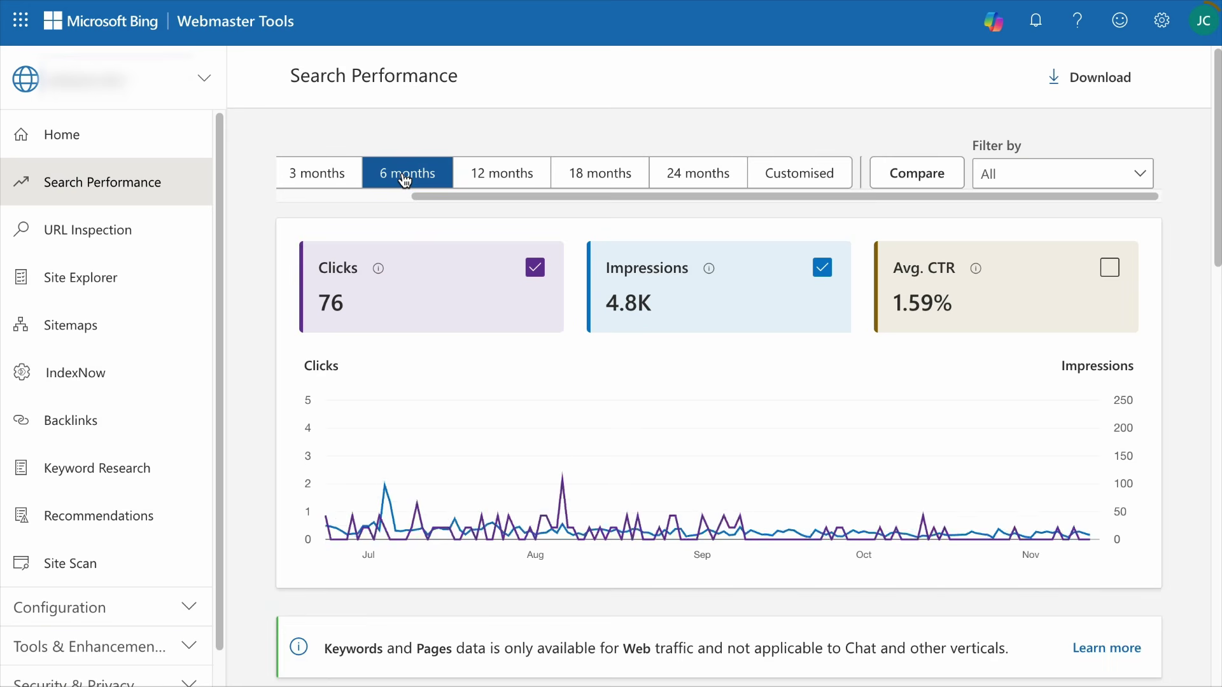
pyautogui.click(494, 185)
pyautogui.click(595, 171)
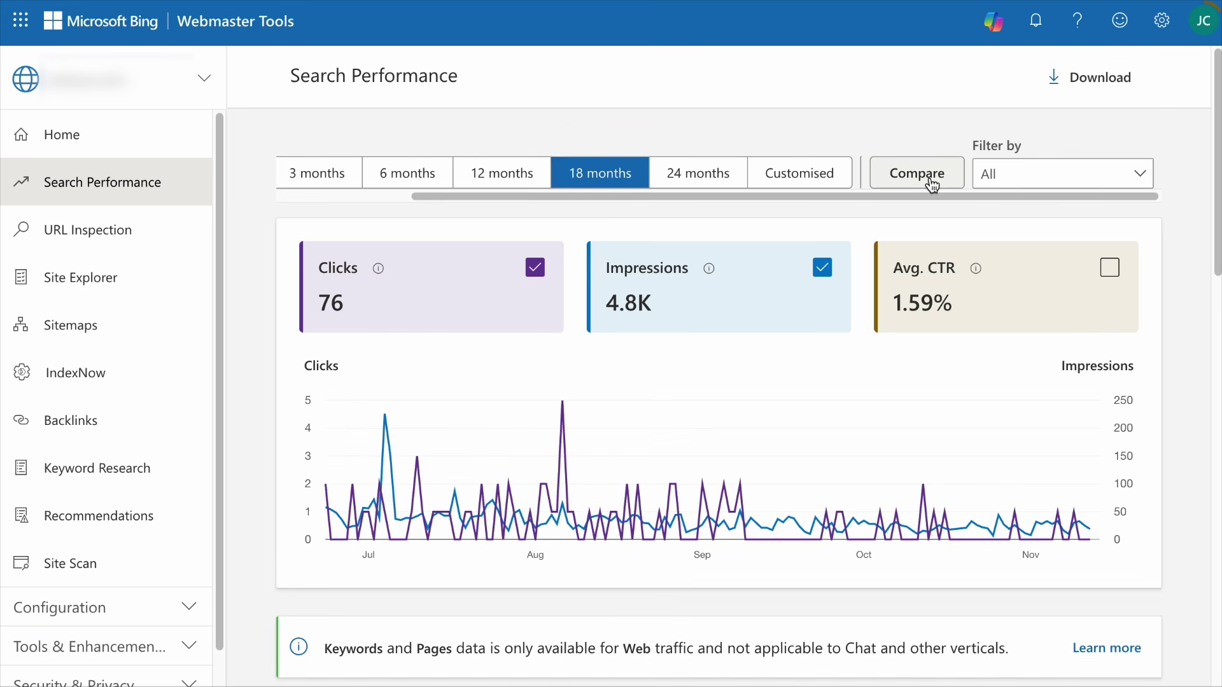
# Compare the last 3 months of search performance to the previous period and list the comparison by pages.
pyautogui.click(932, 184)
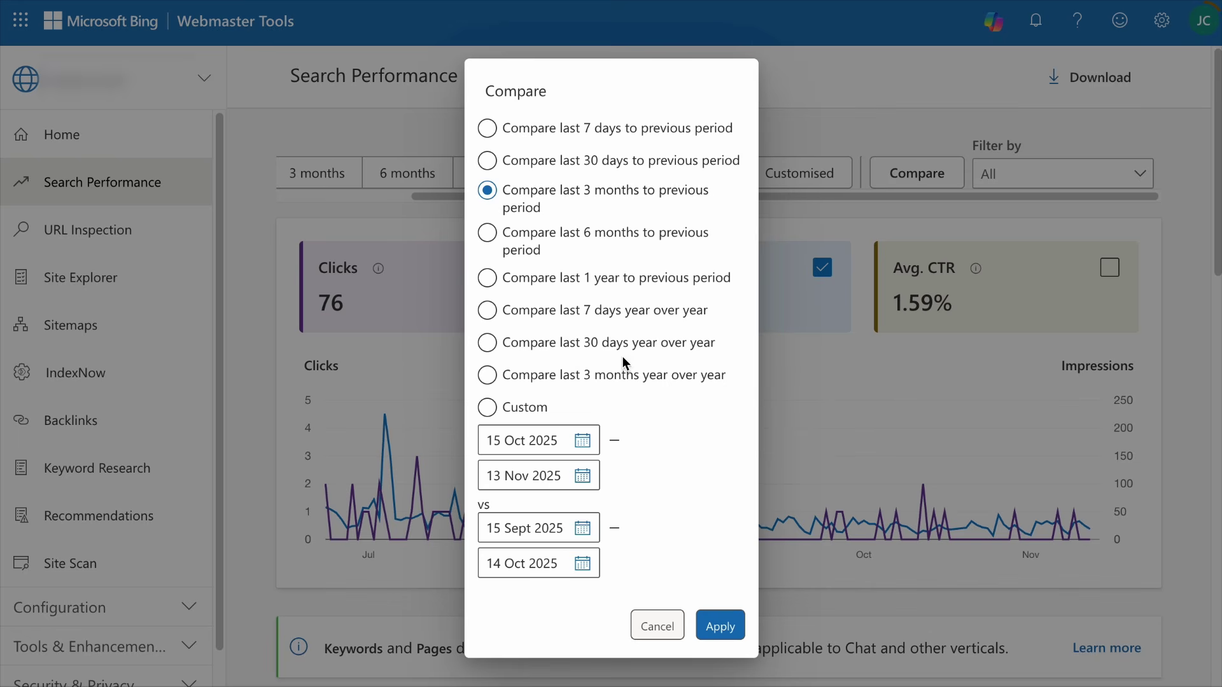
pyautogui.click(611, 204)
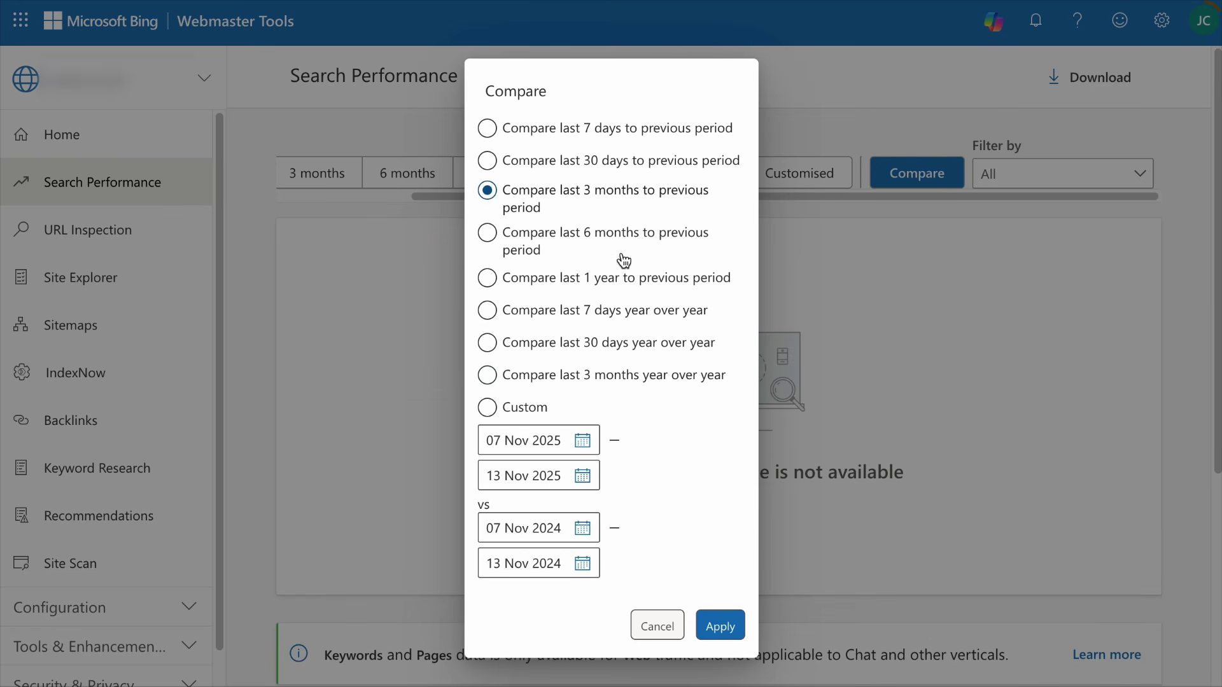
pyautogui.click(715, 626)
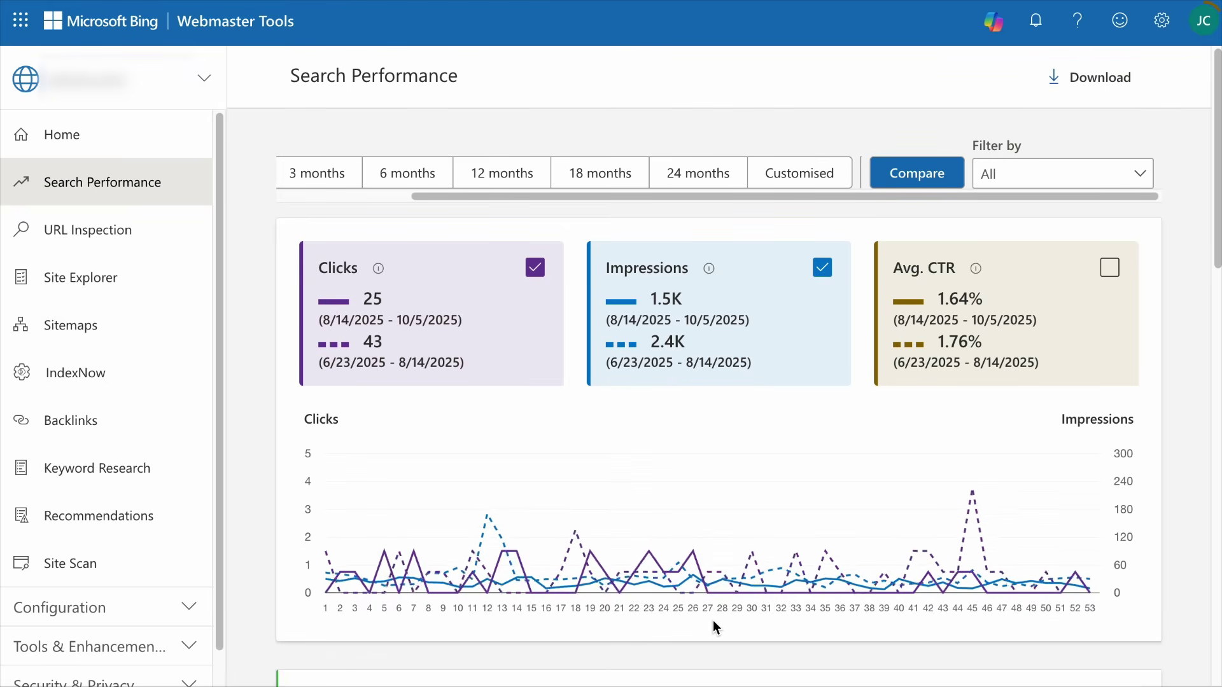
pyautogui.scroll(-6, 758, 613)
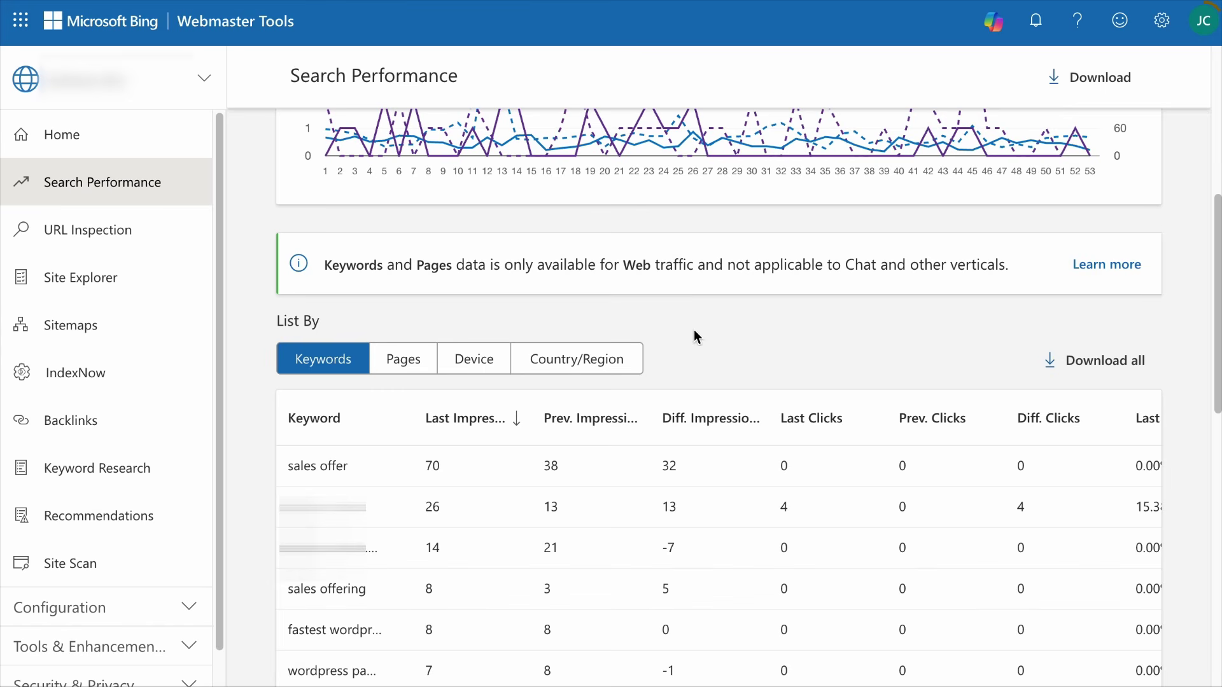
pyautogui.click(393, 360)
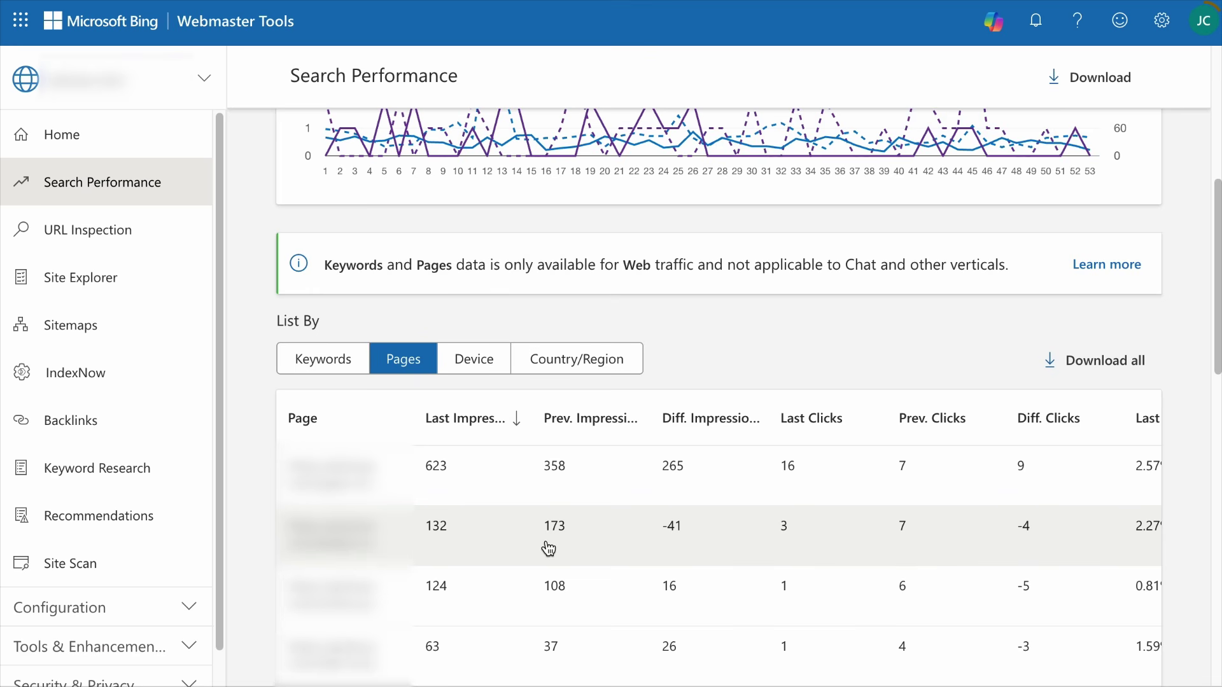
# Review the CTR and average position differences for each page in the period comparison.
pyautogui.moveTo(833, 535); pyautogui.dragTo(1190, 499)
pyautogui.click(1036, 391)
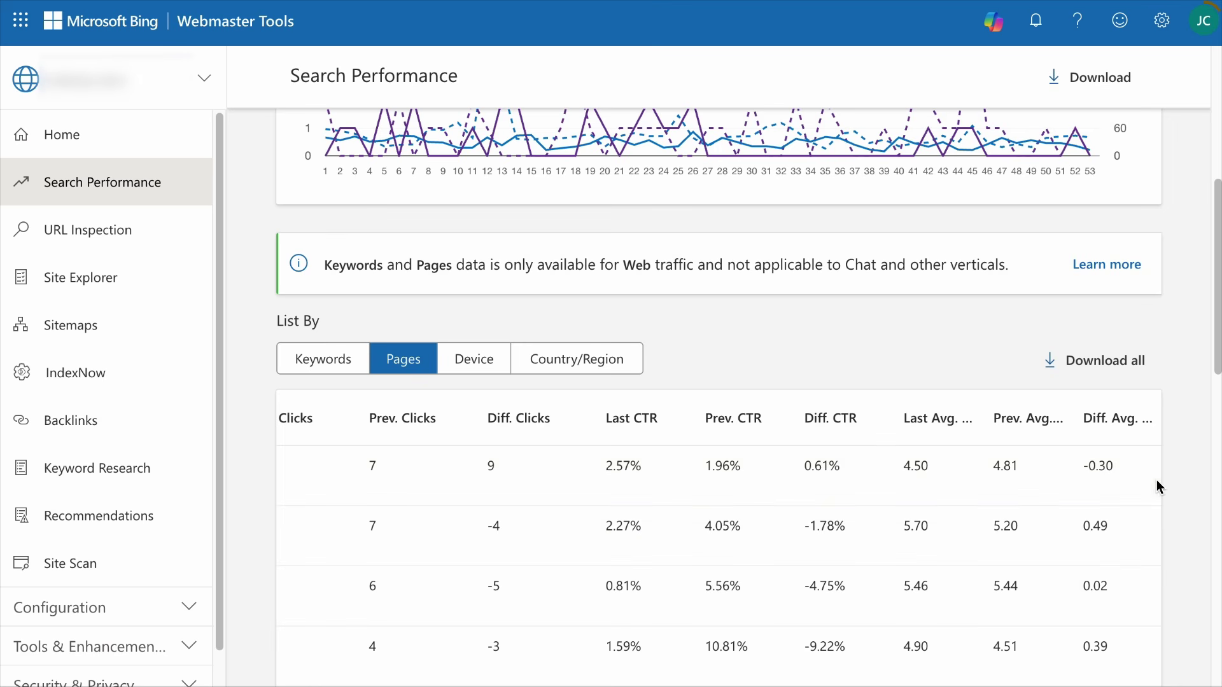
pyautogui.scroll(-4, 1163, 483)
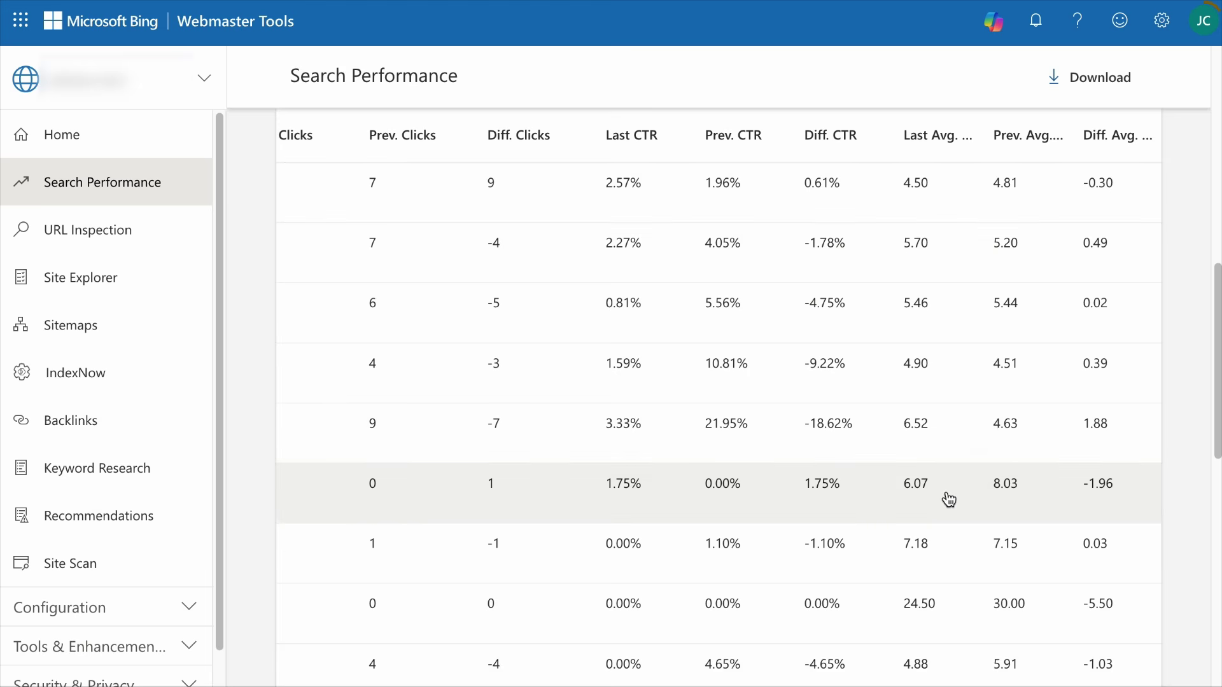
# List the period comparison by keywords and review their CTR and average position differences.
pyautogui.scroll(3, 929, 501)
pyautogui.click(313, 278)
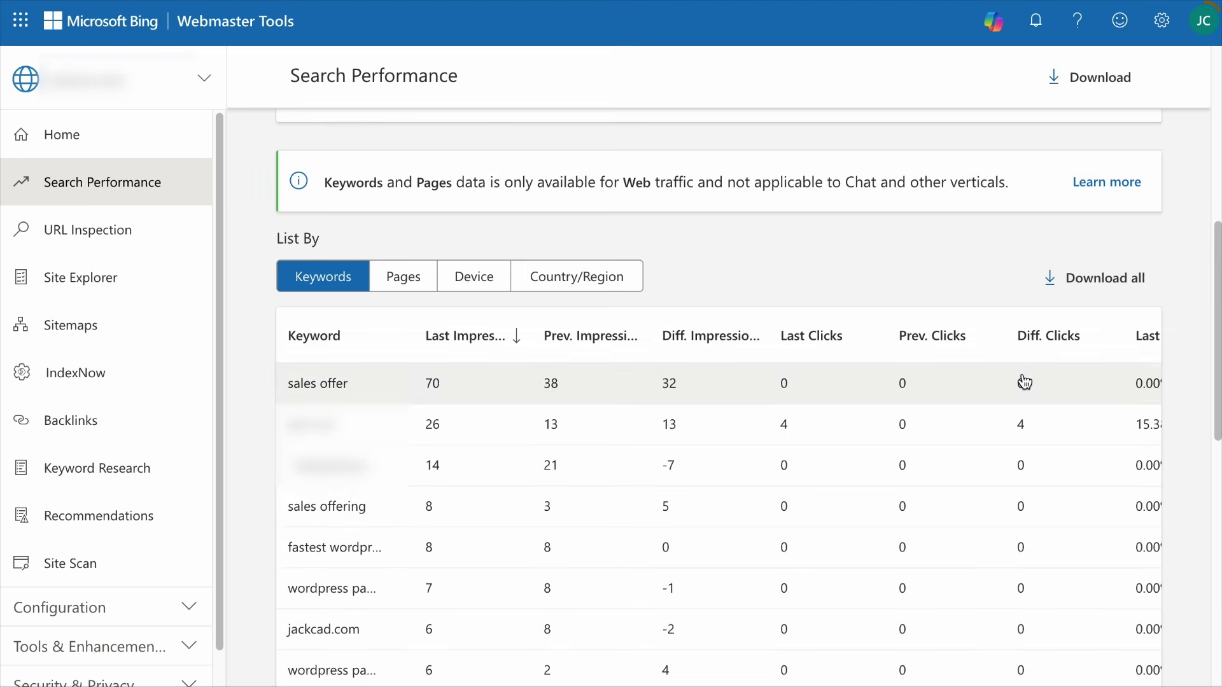
pyautogui.moveTo(602, 547); pyautogui.dragTo(636, 686)
pyautogui.click(1159, 478)
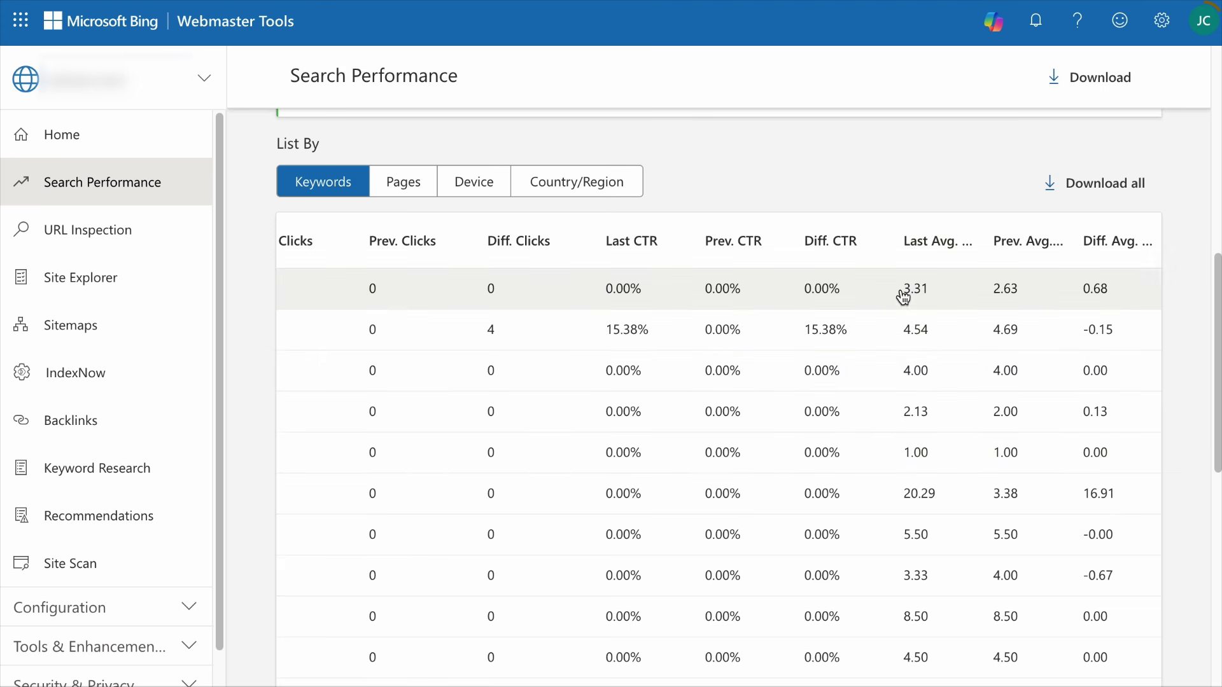
pyautogui.scroll(-4, 918, 573)
pyautogui.scroll(3, 918, 446)
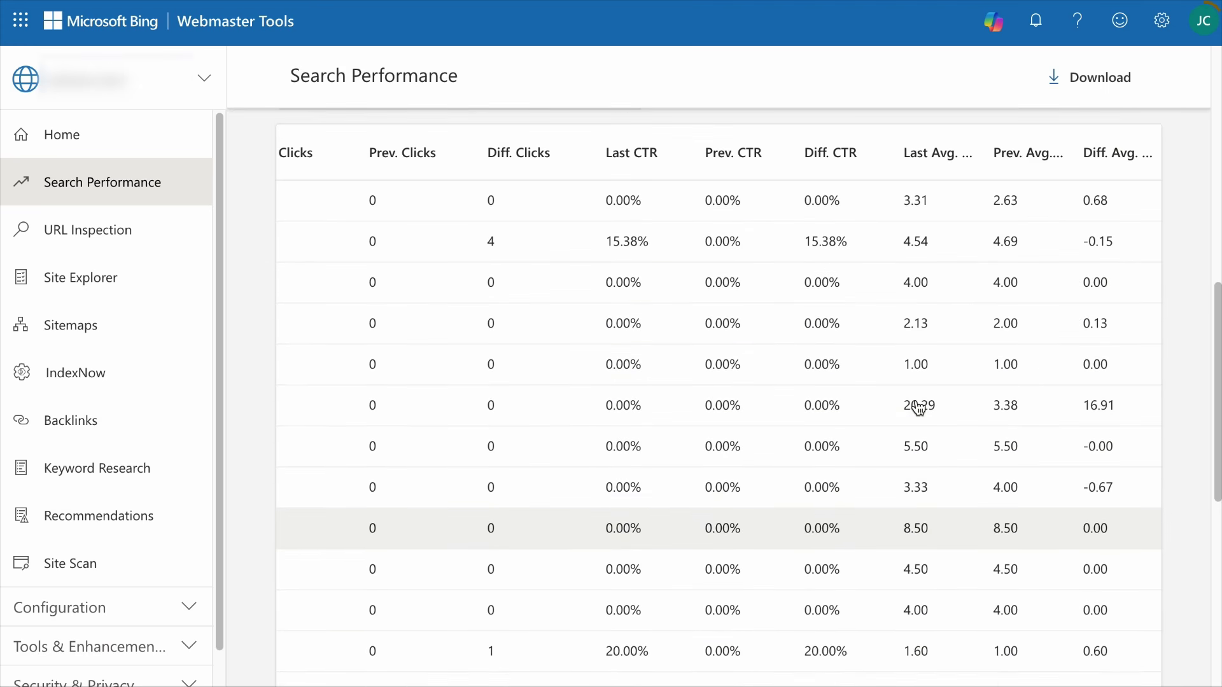
pyautogui.scroll(-1, 922, 475)
# Open the details of the keyword "definitive list of profitable niches" and examine its served pages.
pyautogui.moveTo(850, 456); pyautogui.dragTo(457, 459)
pyautogui.click(327, 442)
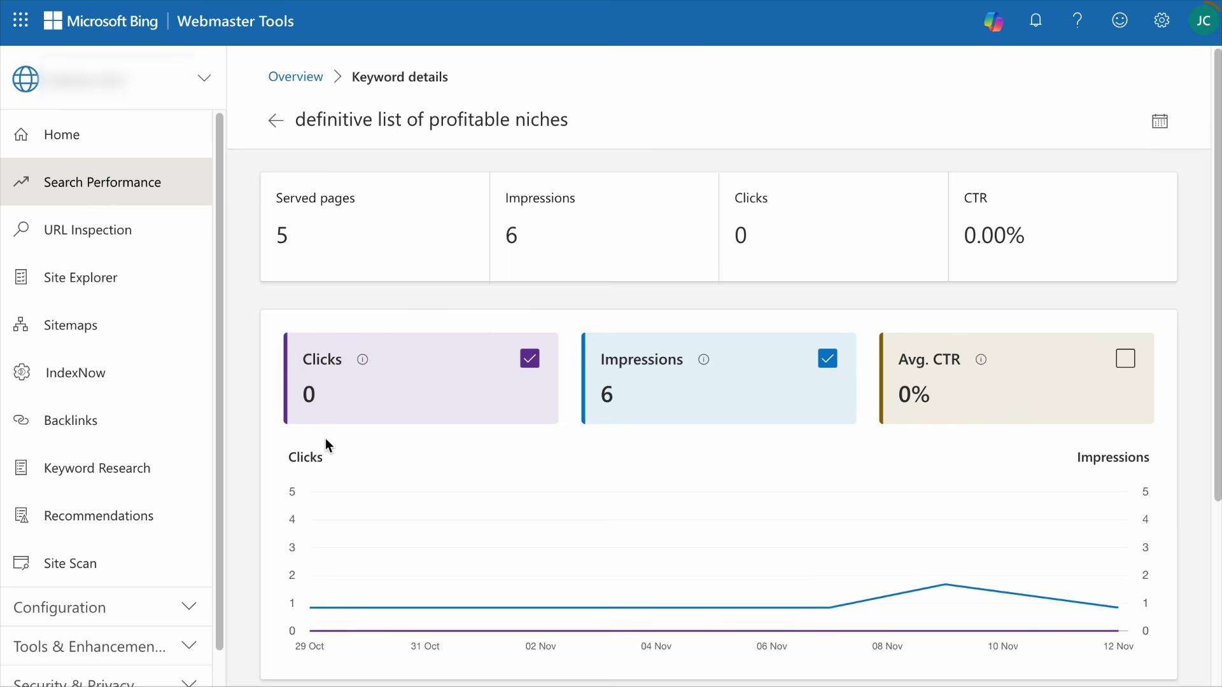
pyautogui.scroll(-5, 392, 453)
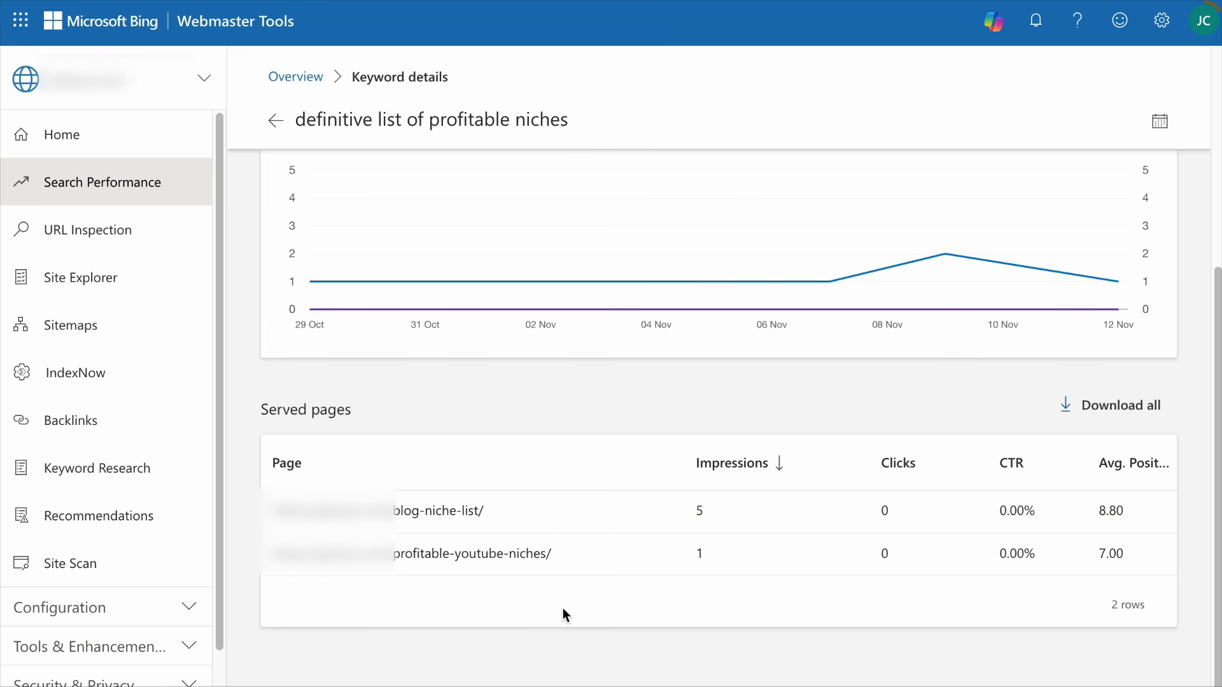
pyautogui.scroll(1, 562, 615)
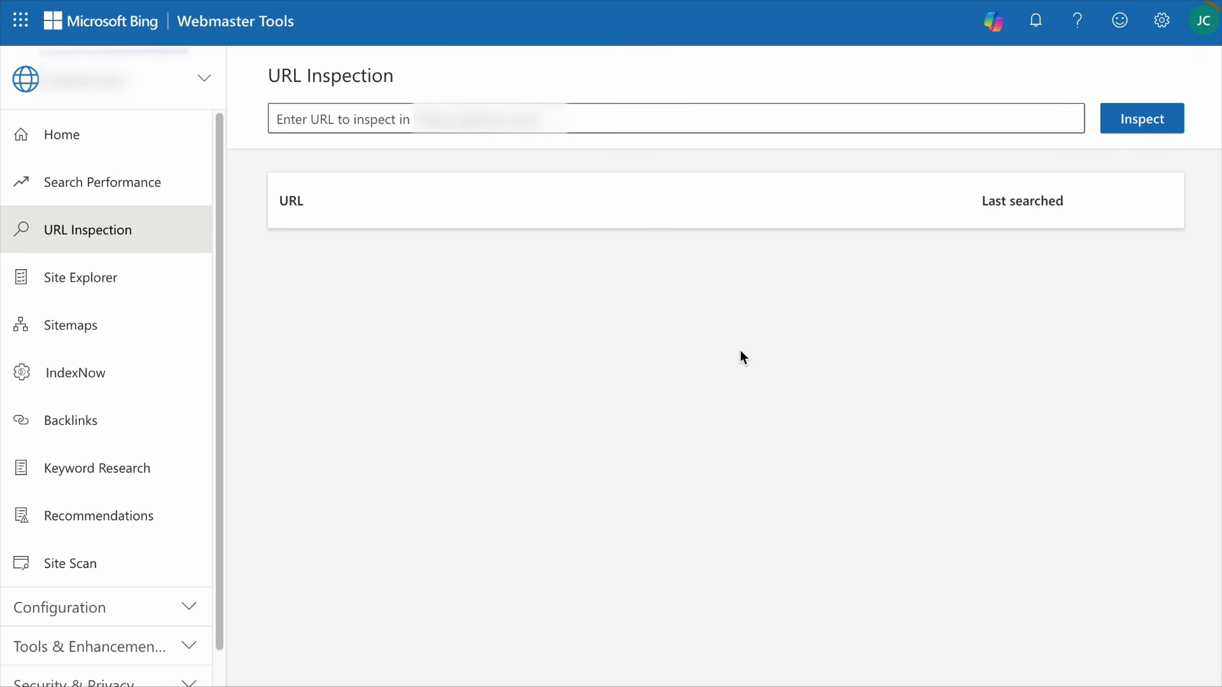
# Inspect the site's /about/ URL to check its Bing index status.
pyautogui.click(601, 117)
pyautogui.hotkey('ctrl', 'v')
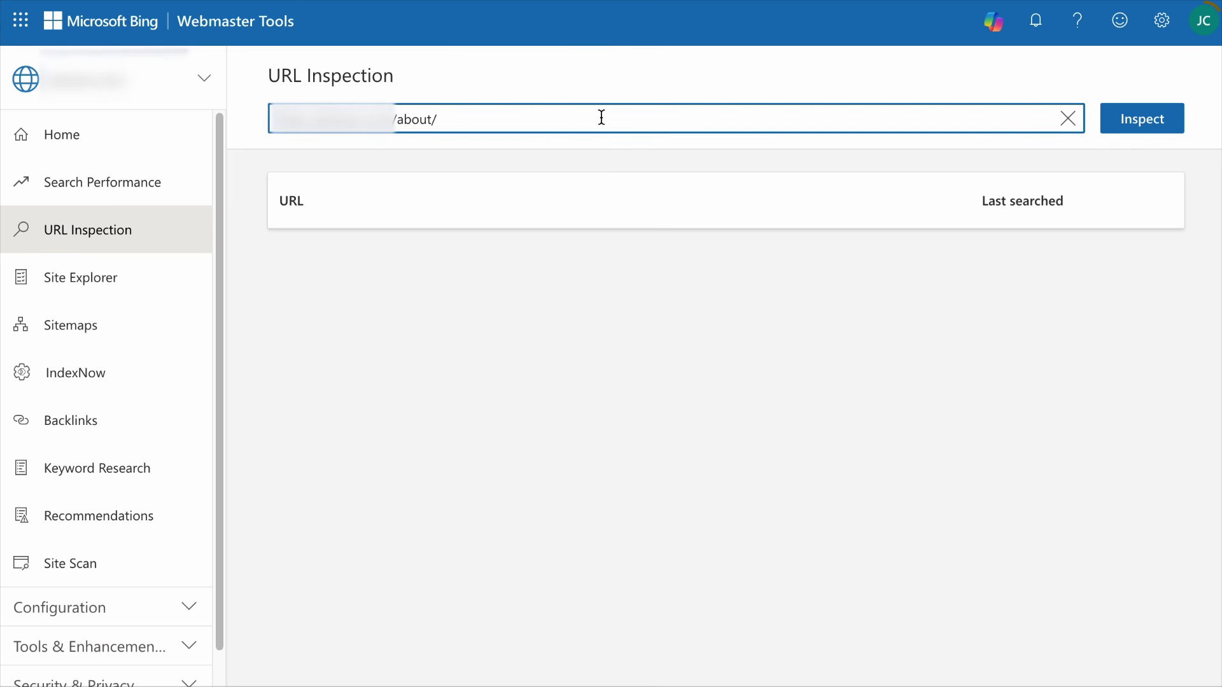
pyautogui.click(1155, 120)
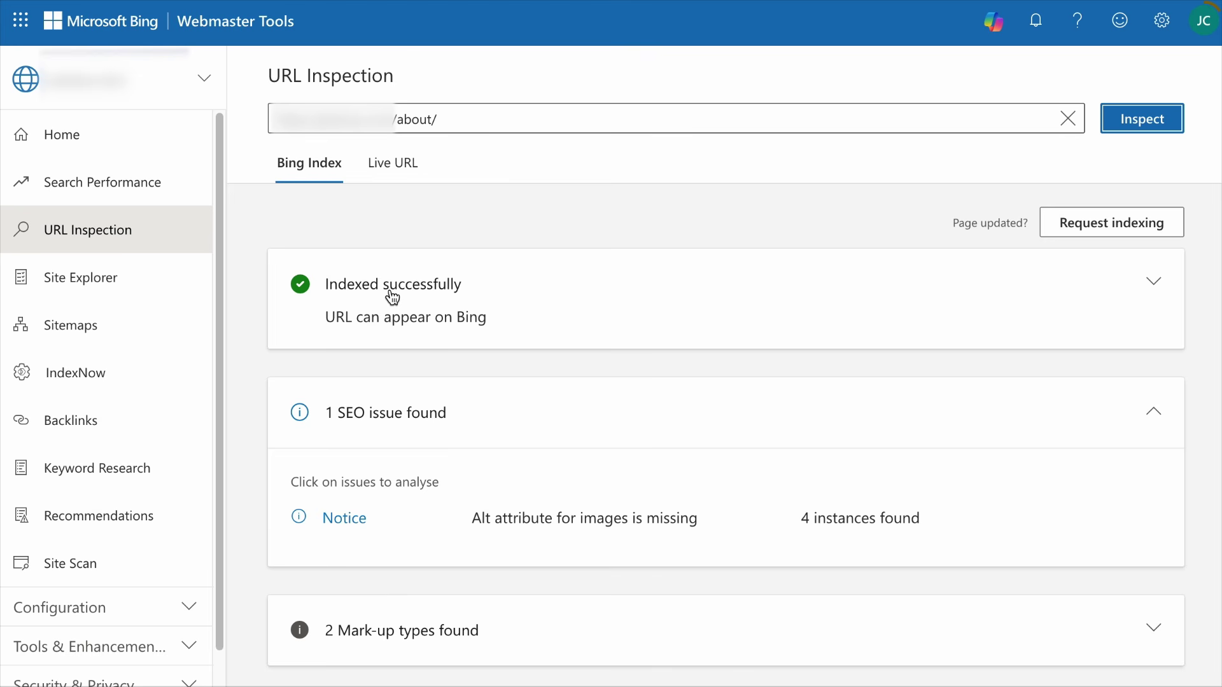
# Open and dismiss the indexing request for the /about/ page and view its Live URL test results.
pyautogui.click(1132, 224)
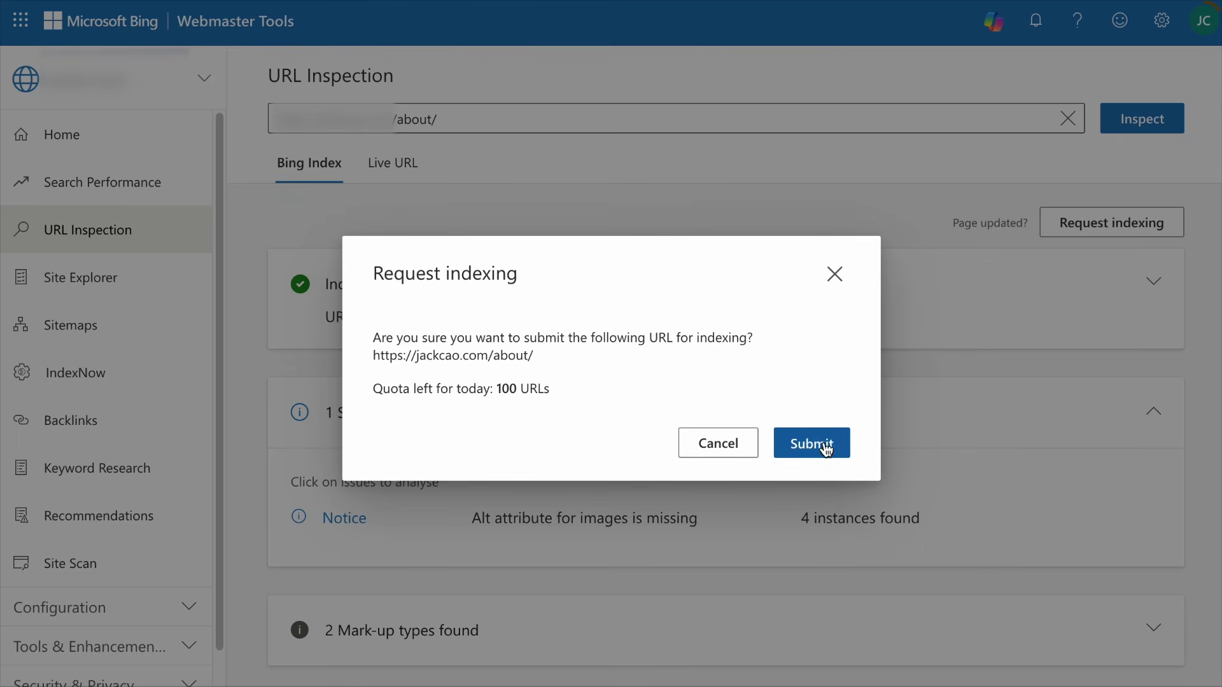
pyautogui.click(835, 274)
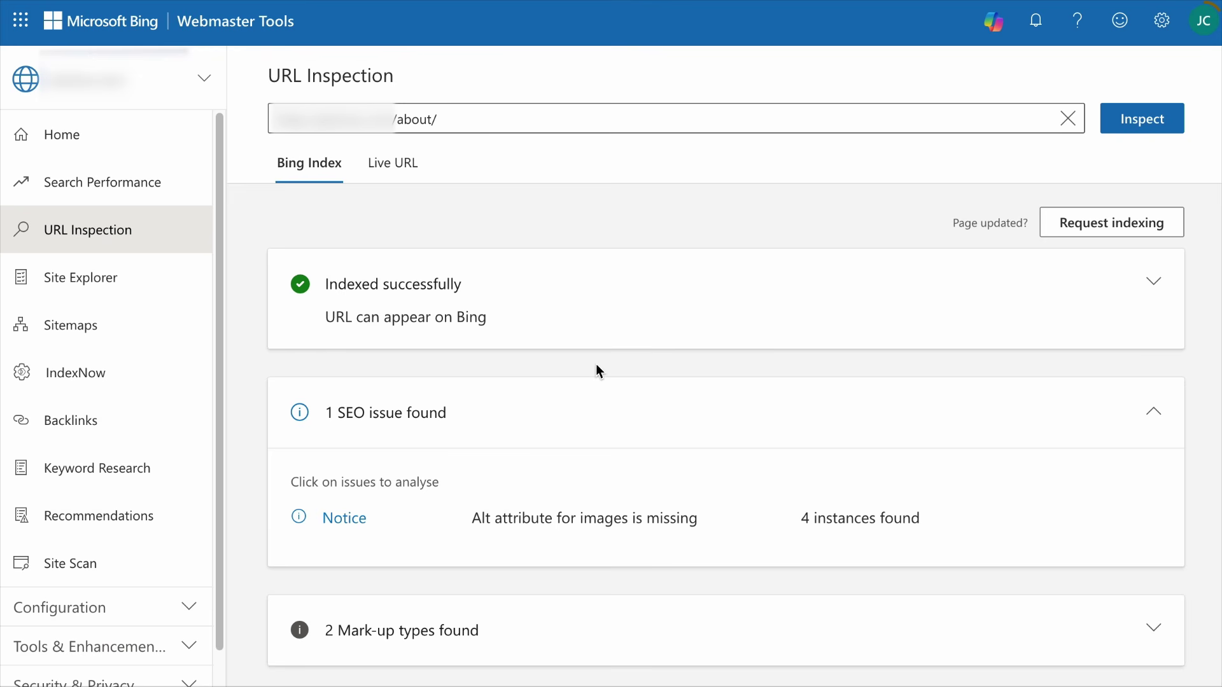
pyautogui.click(406, 167)
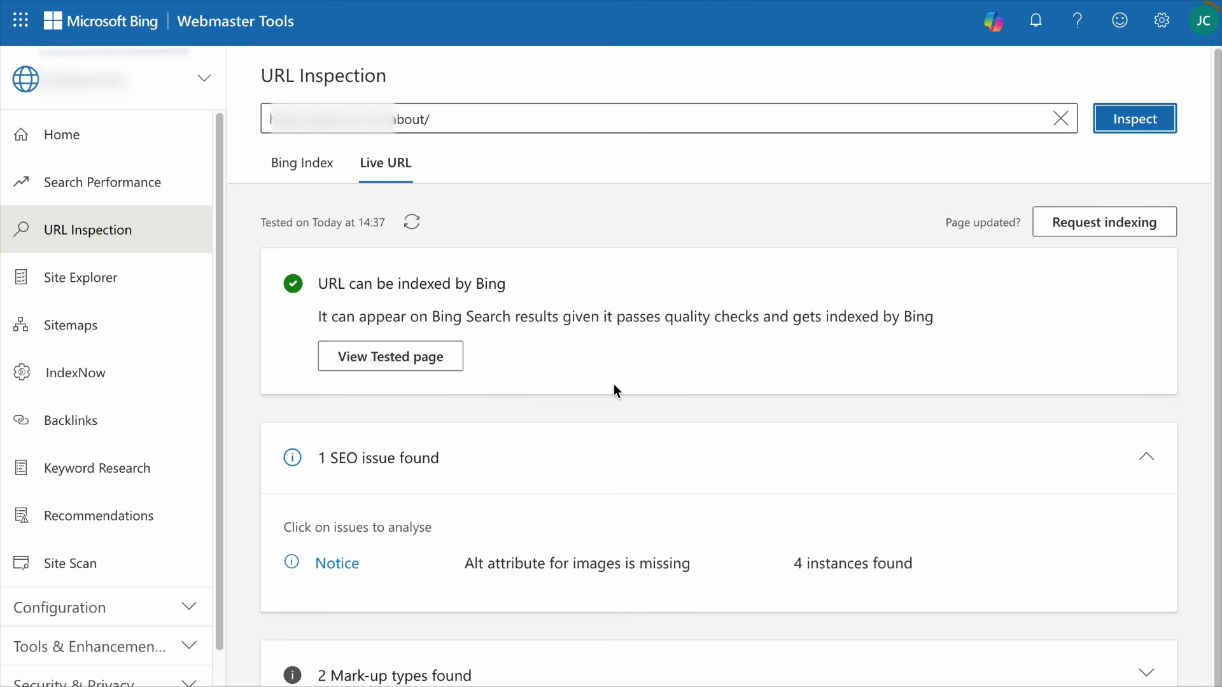
pyautogui.scroll(-1, 614, 384)
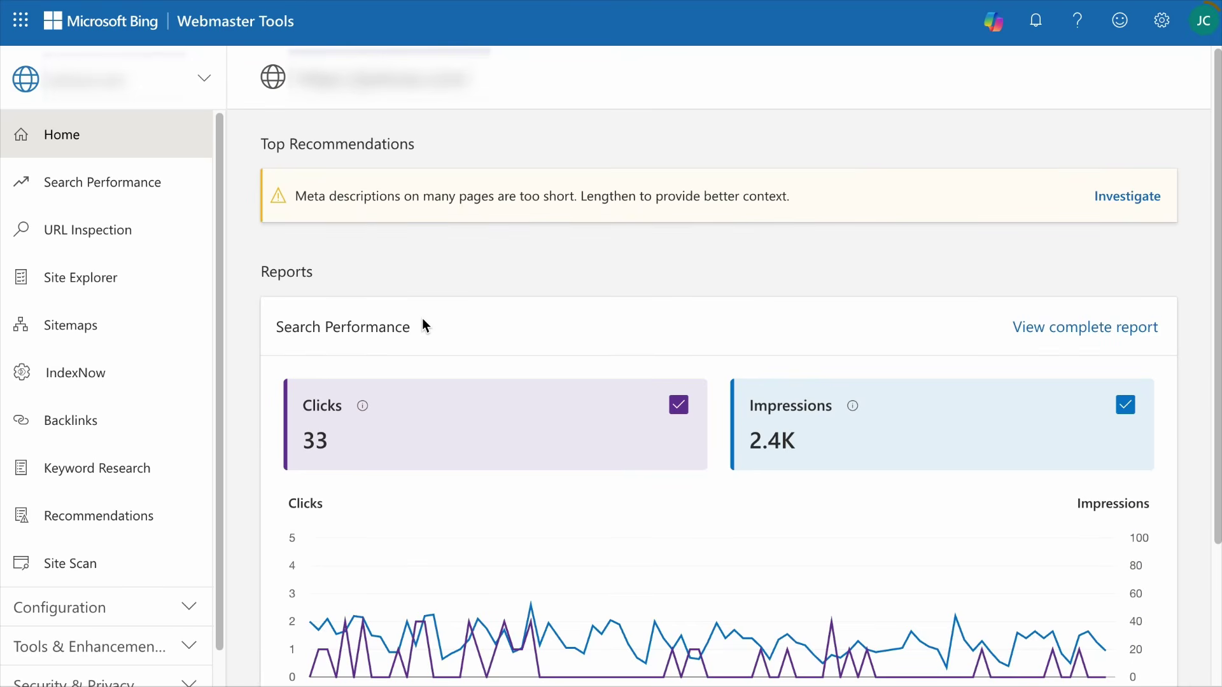
# View the crawl details of the online-jobs-for-bilinguals page in Site Explorer.
pyautogui.click(104, 283)
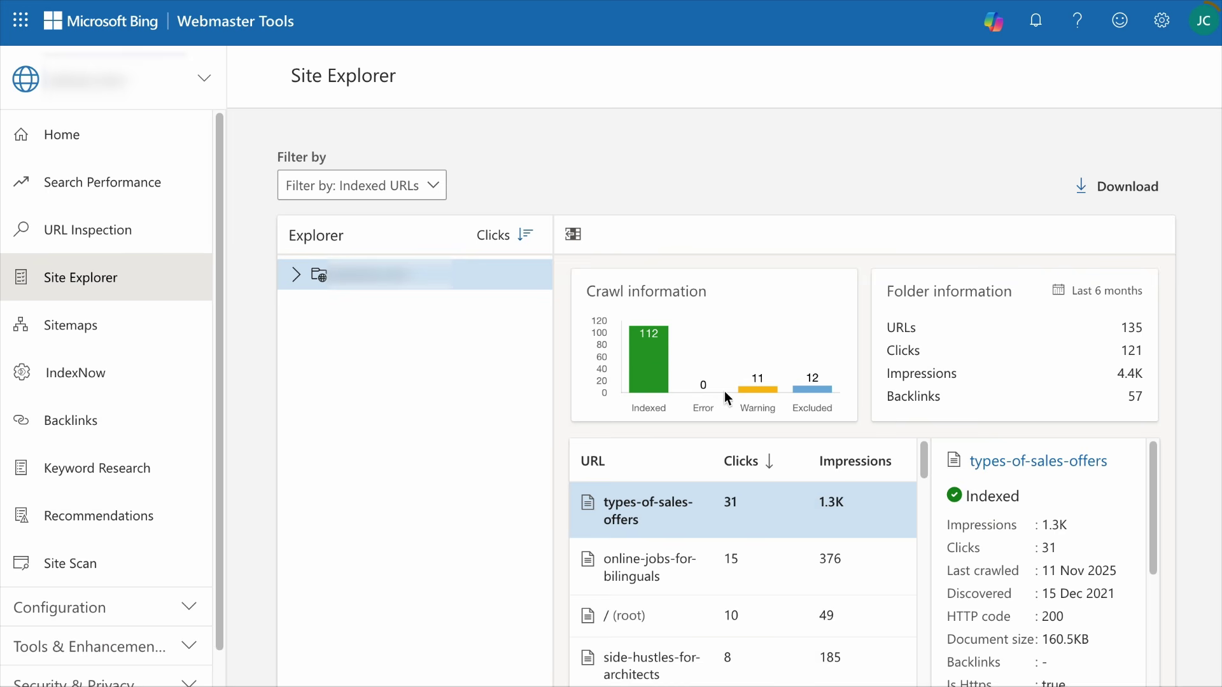
pyautogui.click(664, 566)
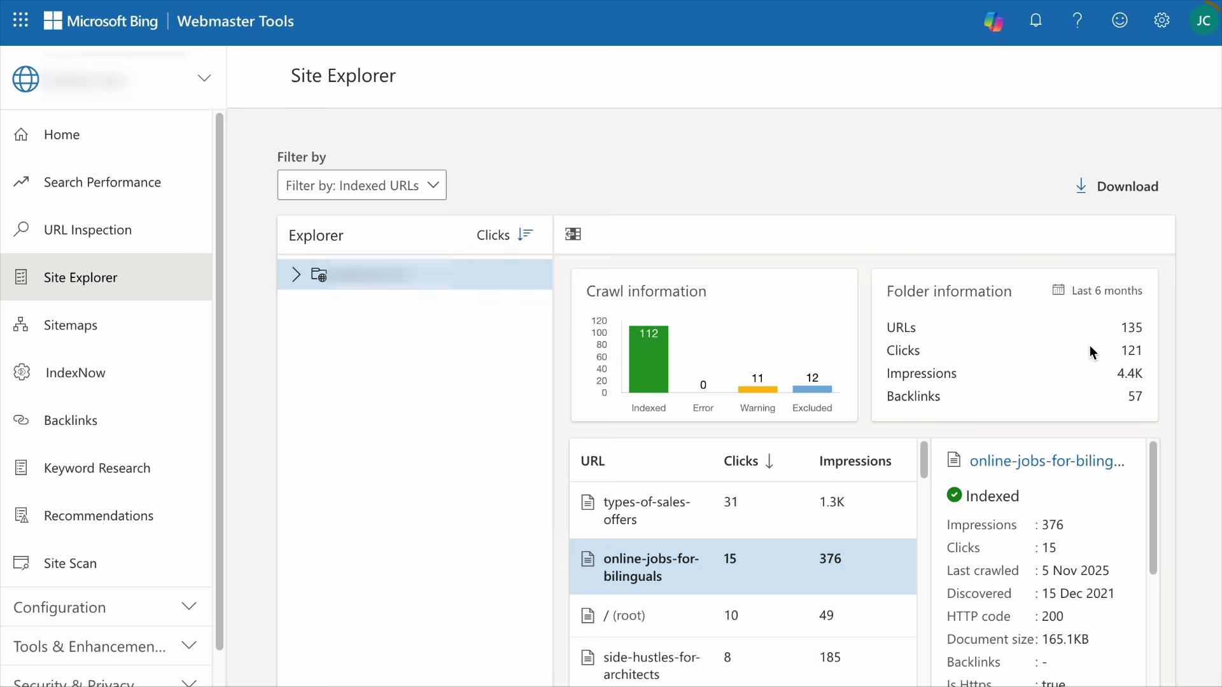
# Filter the site's URLs by NOINDEX tag and then by dead-link crawling issues (http 404-410).
pyautogui.click(422, 185)
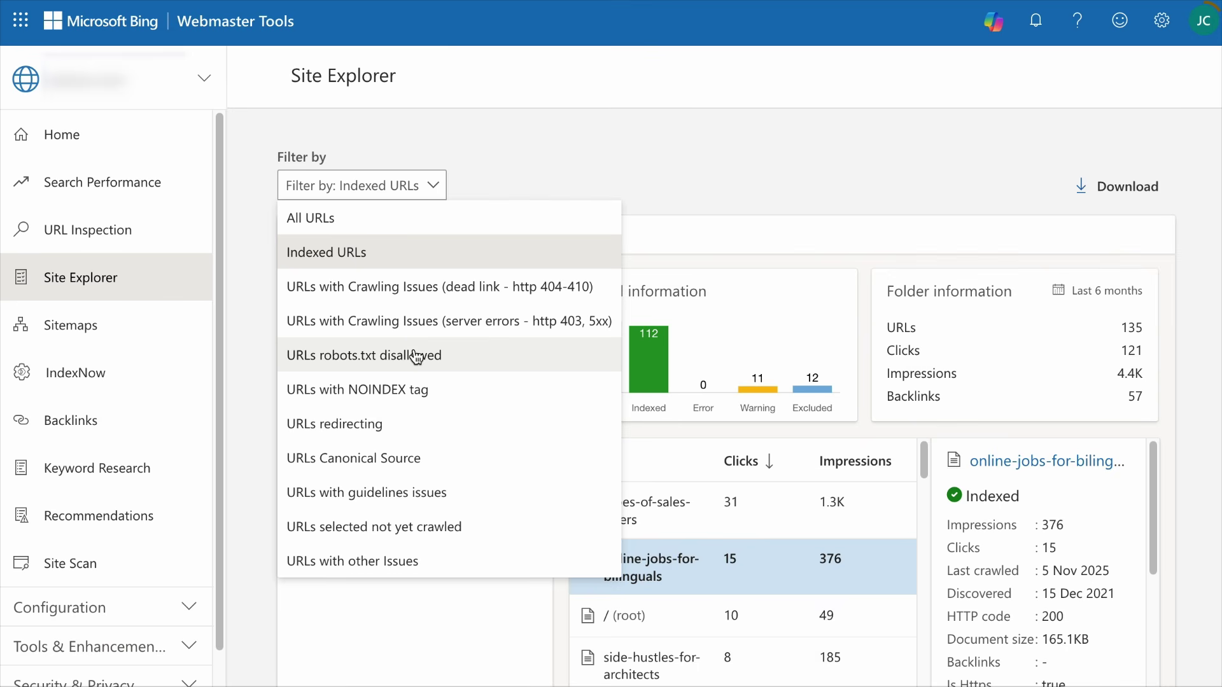
pyautogui.click(388, 391)
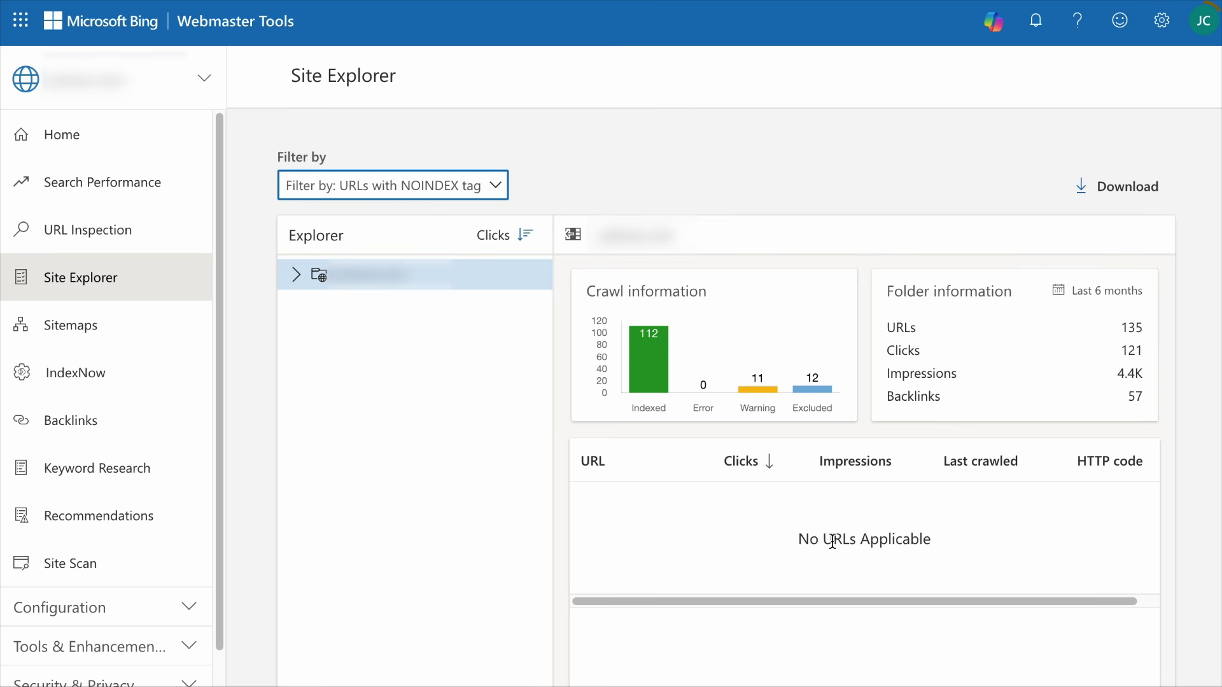
pyautogui.click(325, 186)
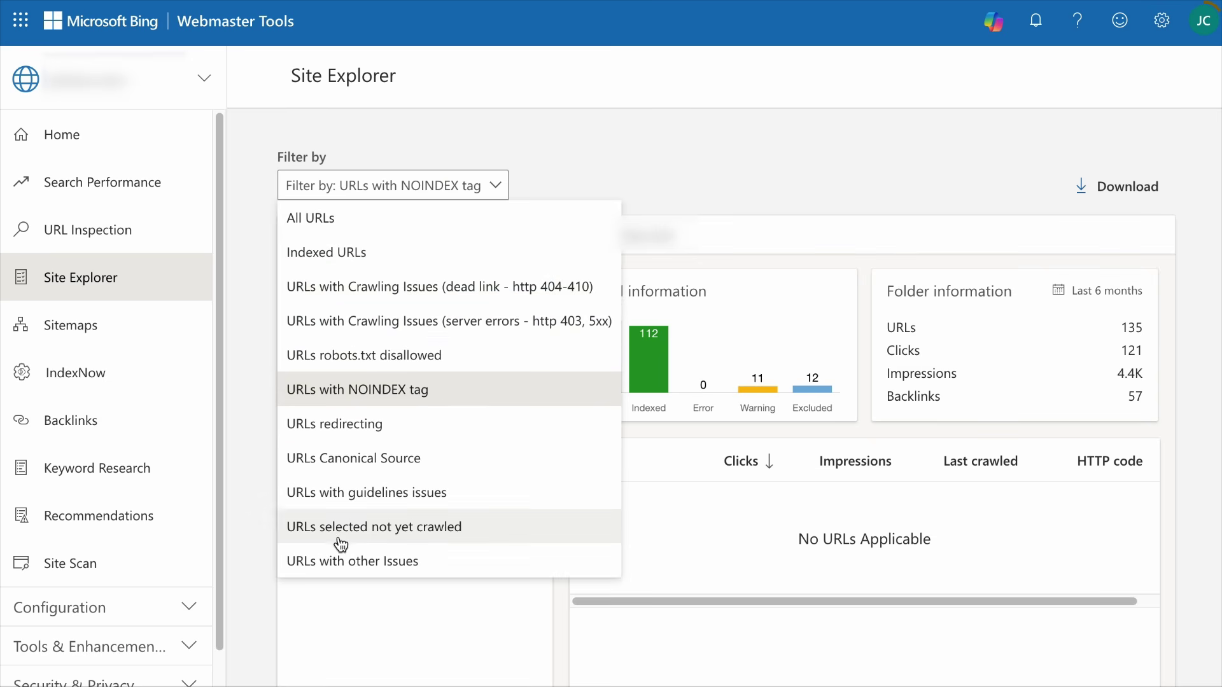
pyautogui.click(330, 287)
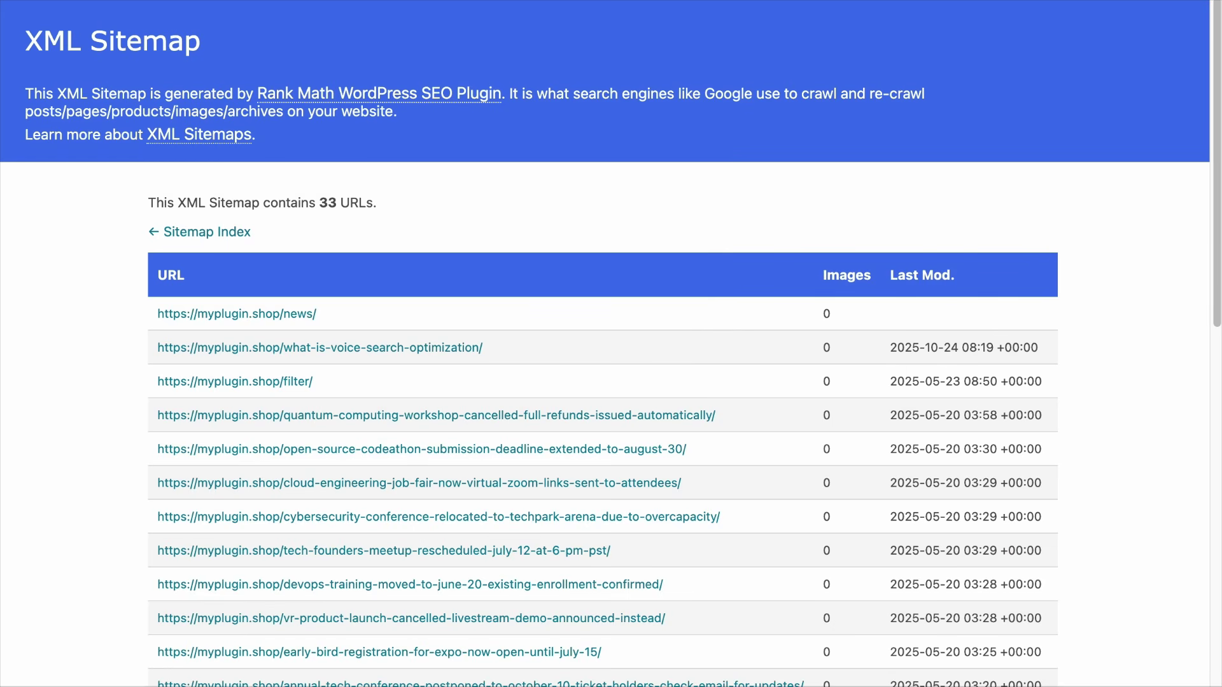
# Look through the URLs in myplugin.shop's post sitemap and return to the sitemap index.
pyautogui.scroll(-10, 865, 490)
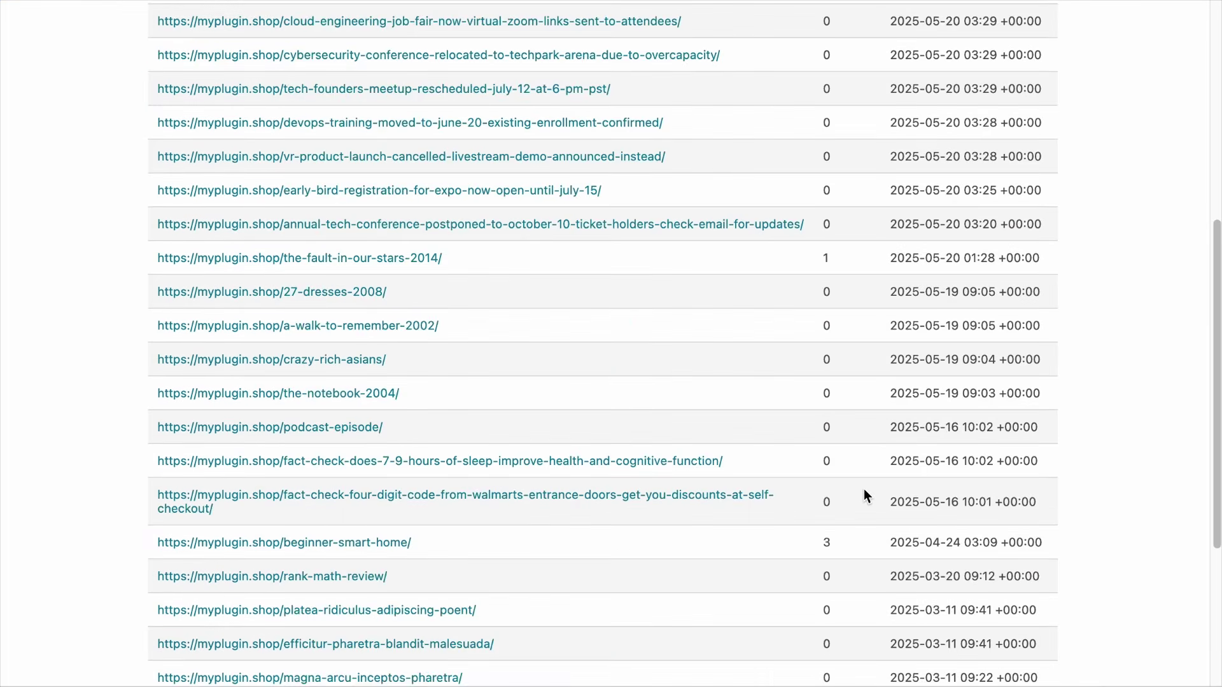
pyautogui.scroll(15, 864, 493)
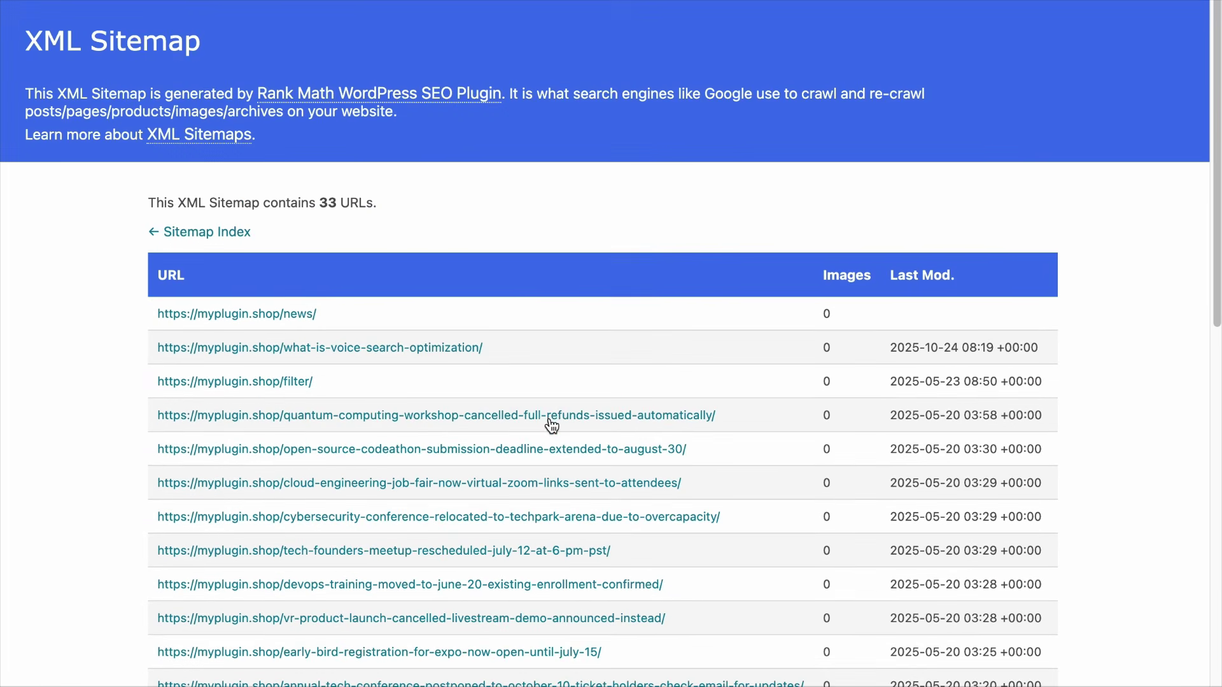
pyautogui.click(185, 231)
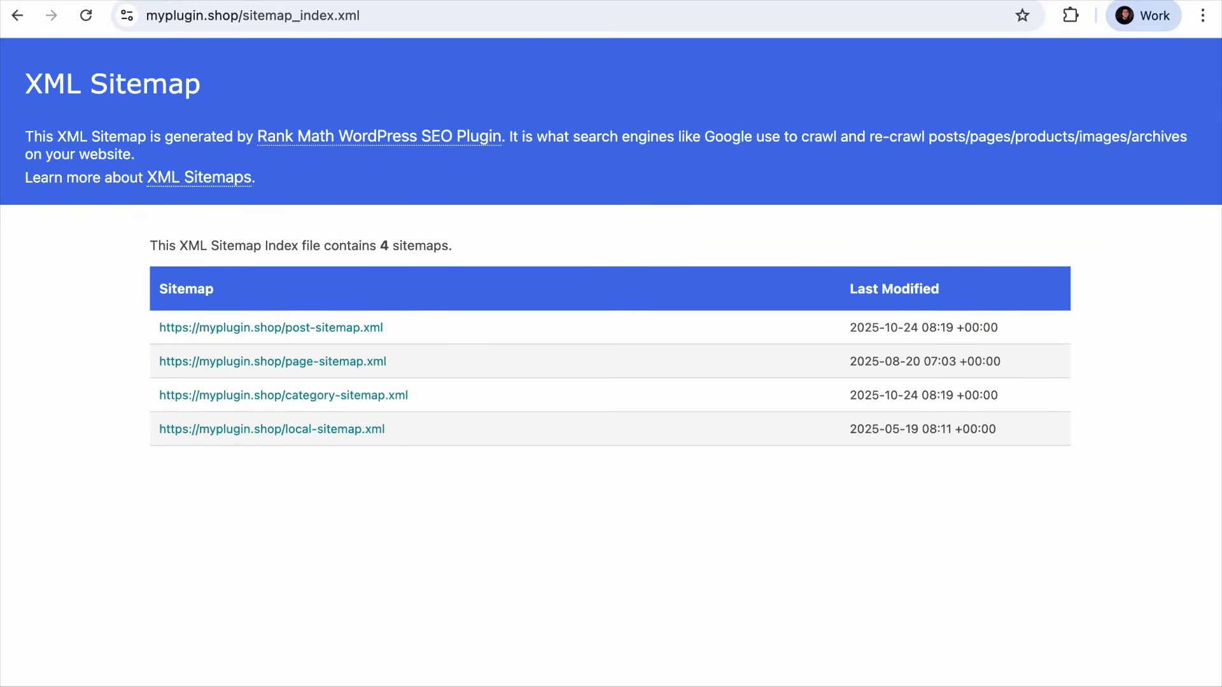
# Check the sitemap index address, then open post-sitemap.xml and look through its listed URLs.
pyautogui.click(411, 28)
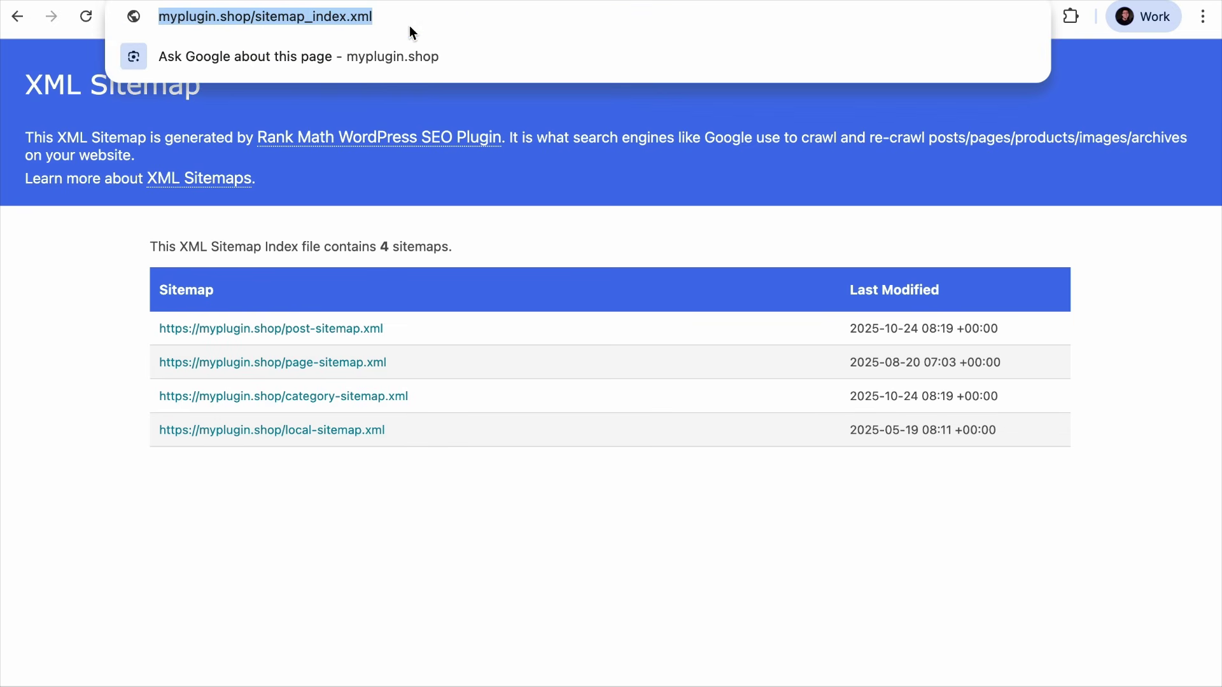
pyautogui.click(341, 327)
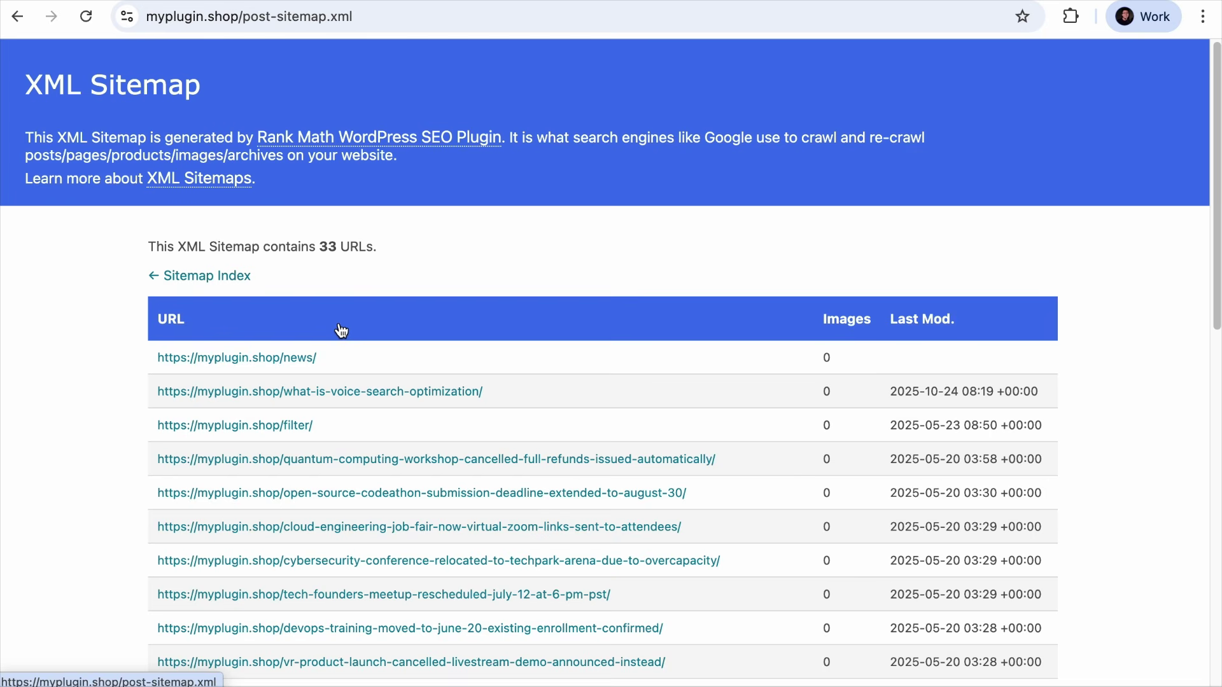
pyautogui.scroll(-4, 540, 342)
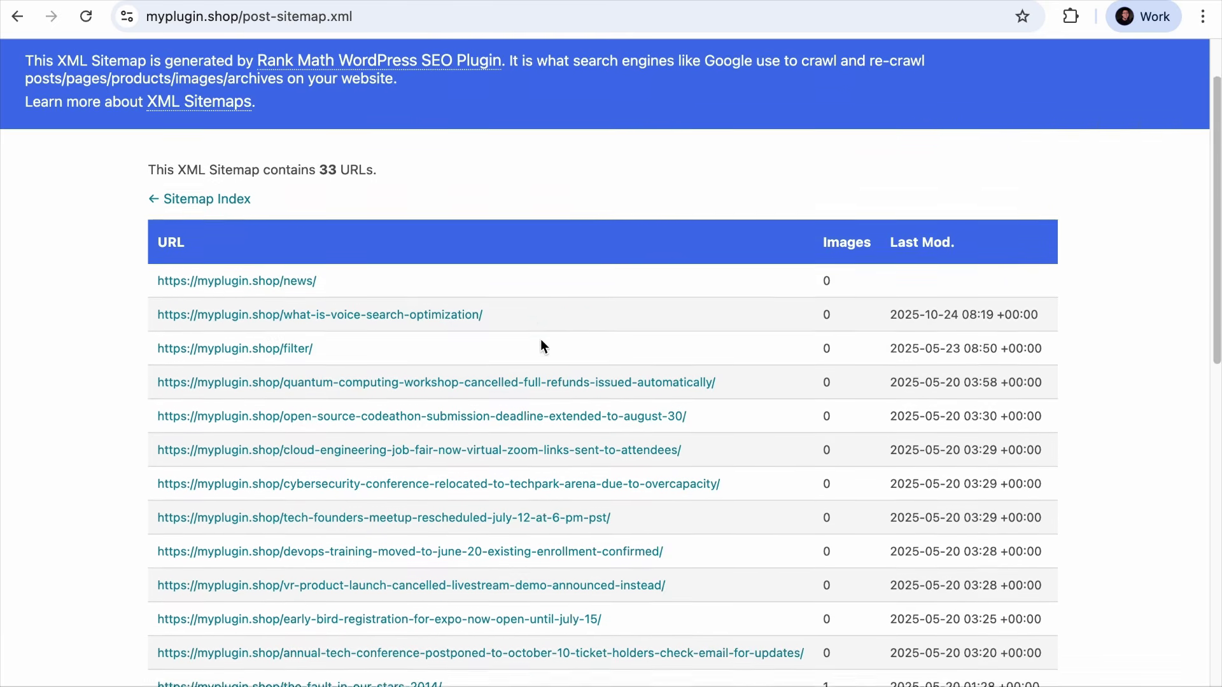
pyautogui.scroll(-10, 540, 342)
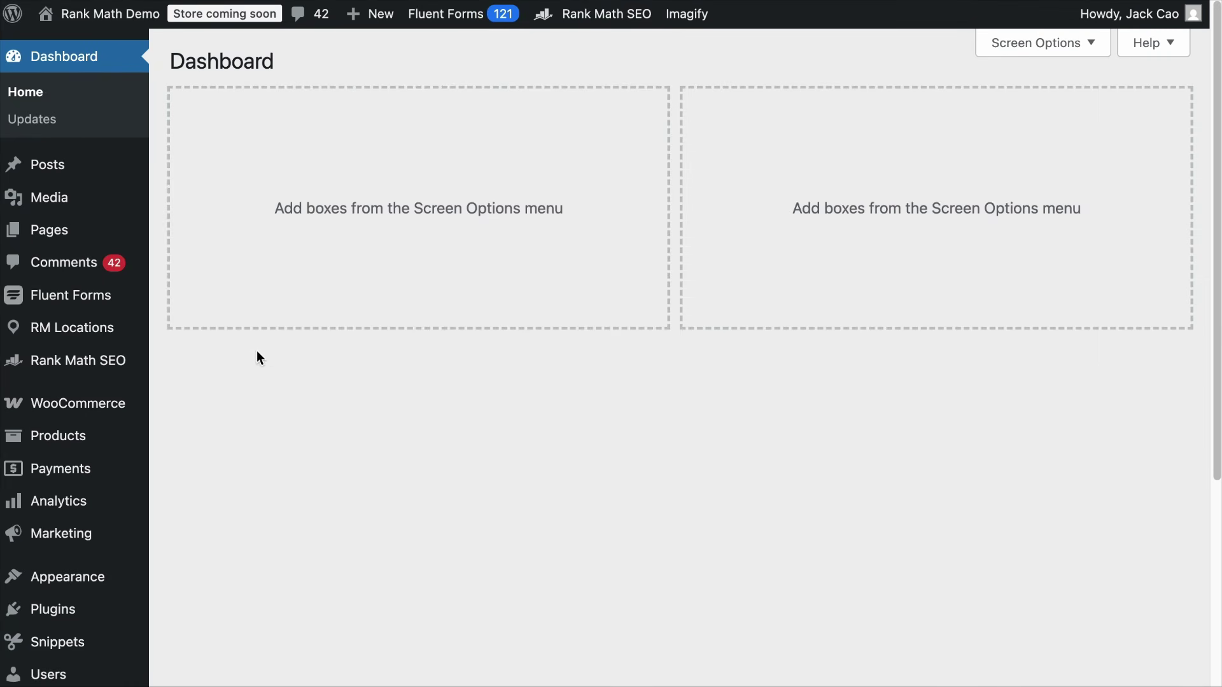
# Open the Rank Math SEO modules in WordPress and check whether the Sitemap module is enabled.
pyautogui.moveTo(74, 360)
pyautogui.click(217, 284)
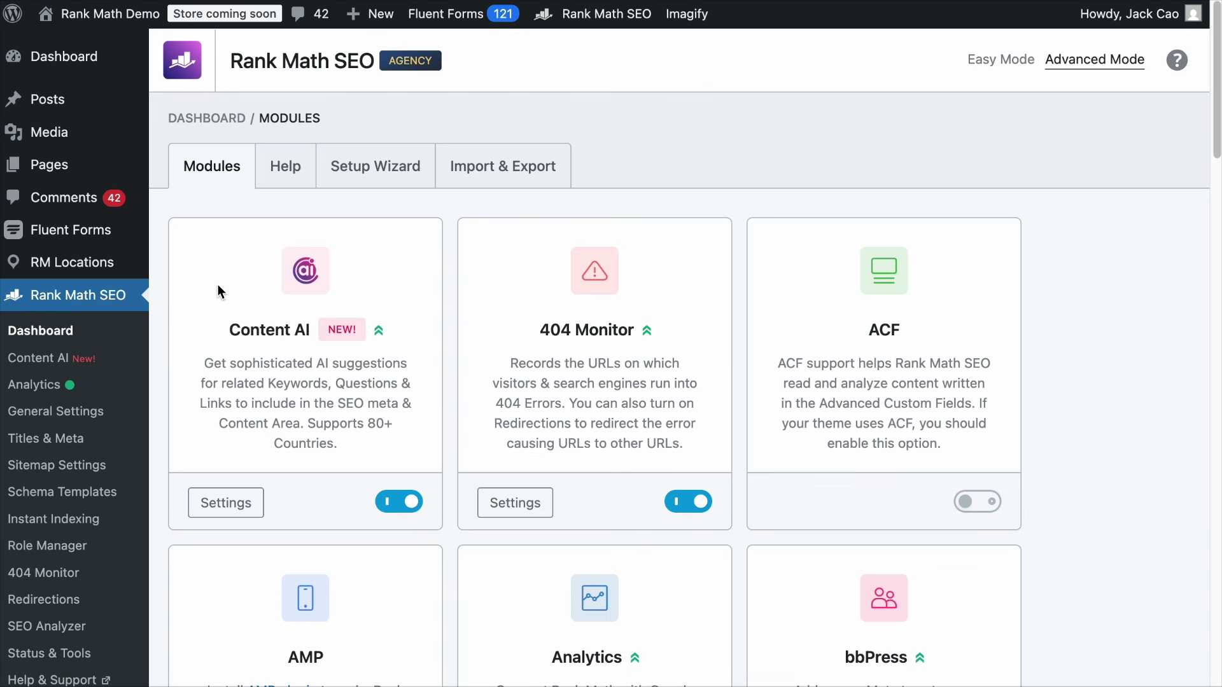
pyautogui.scroll(-20, 752, 398)
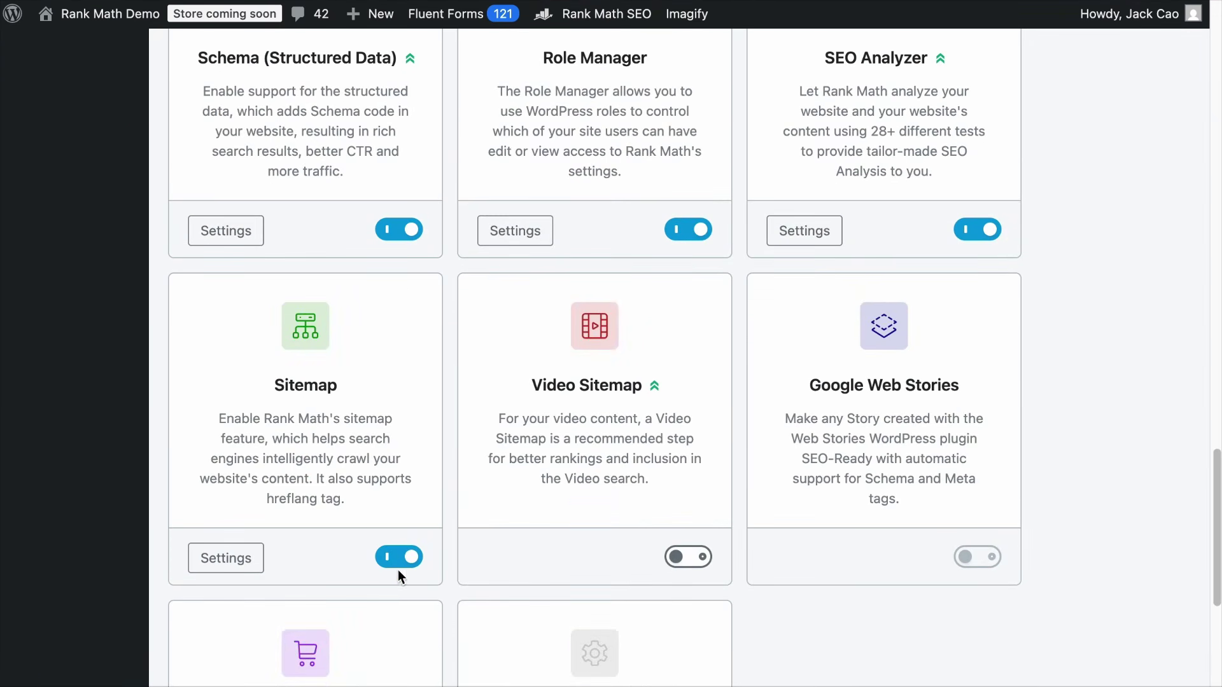
pyautogui.scroll(15, 422, 528)
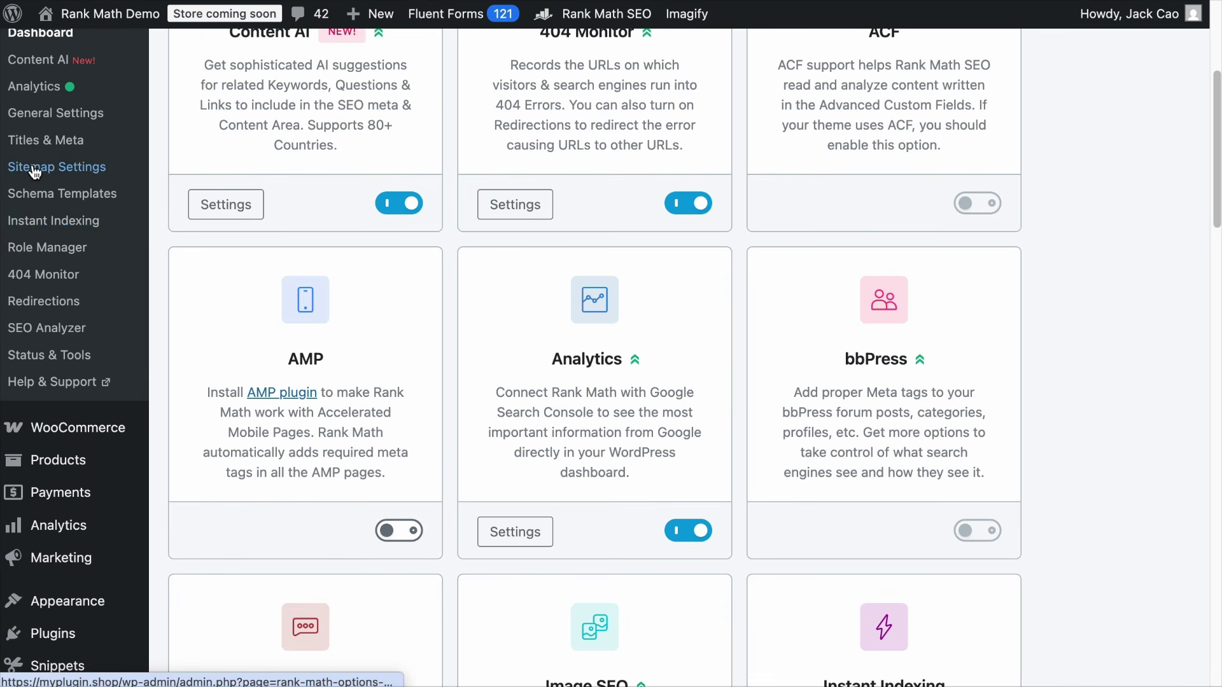
pyautogui.scroll(1, 72, 168)
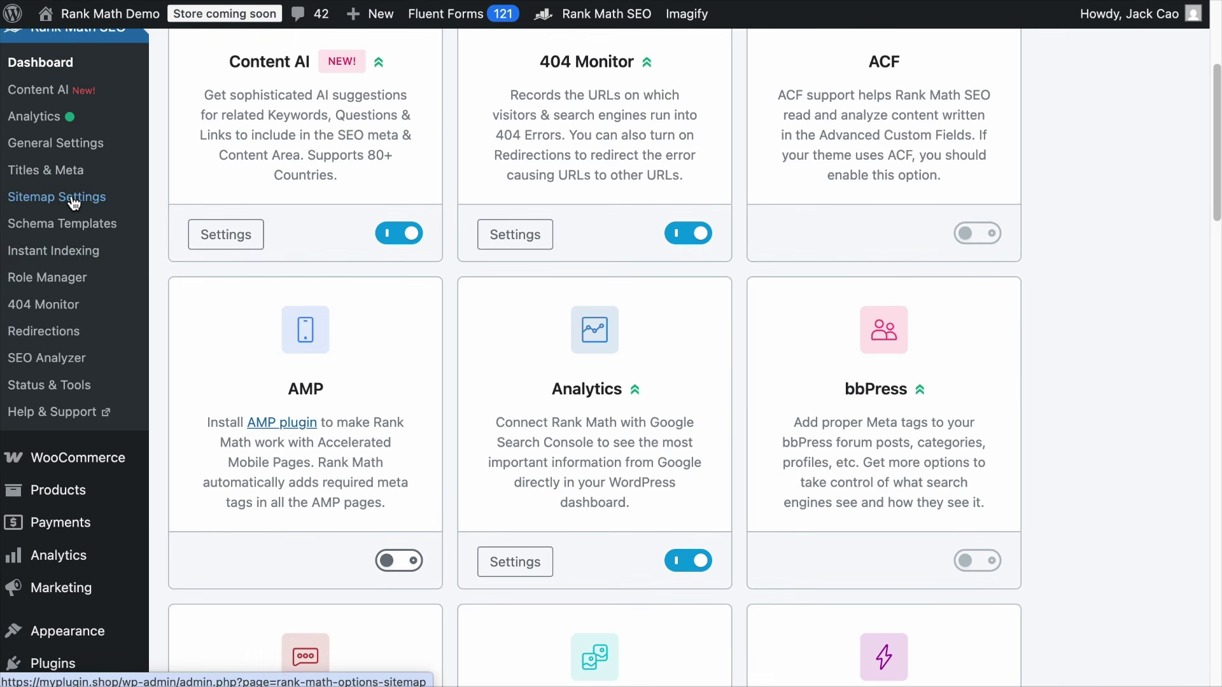
pyautogui.click(74, 199)
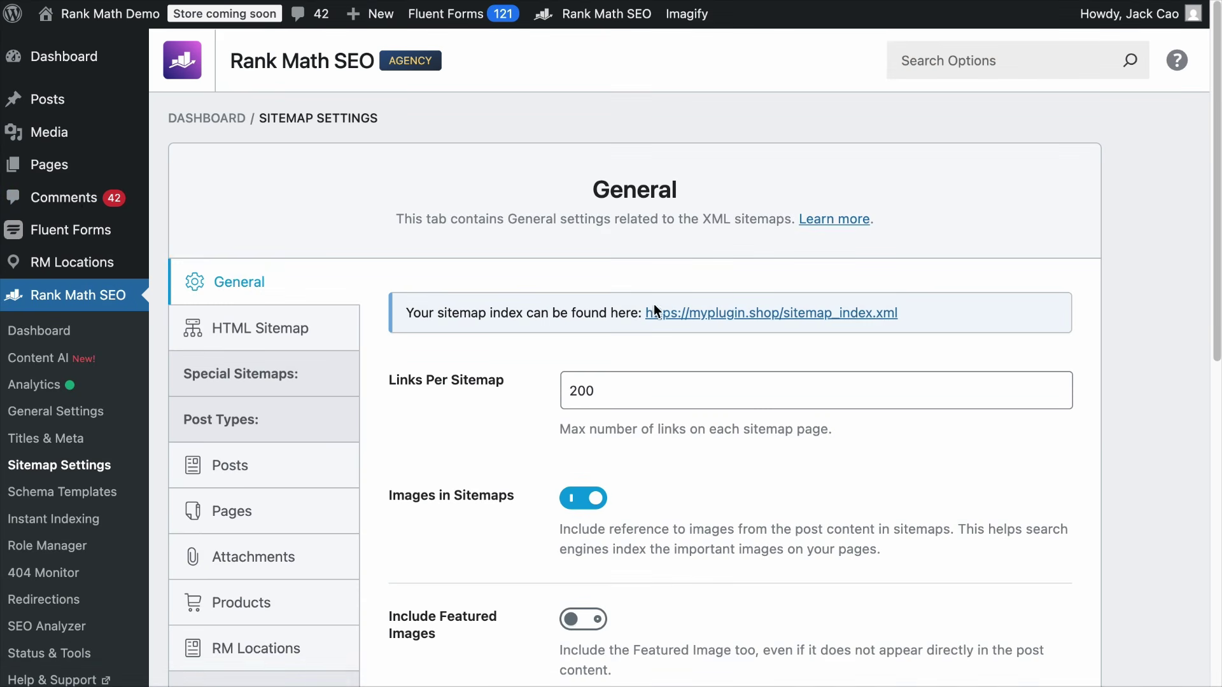
pyautogui.rightClick(772, 312)
pyautogui.click(810, 437)
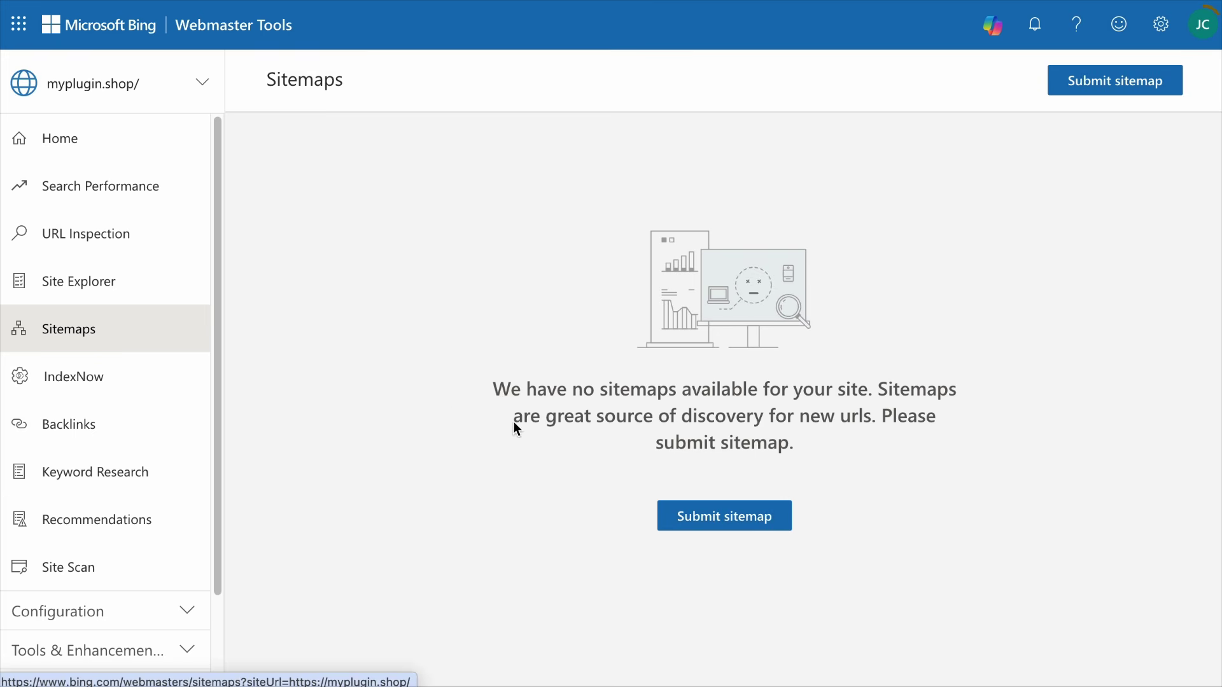
pyautogui.click(686, 513)
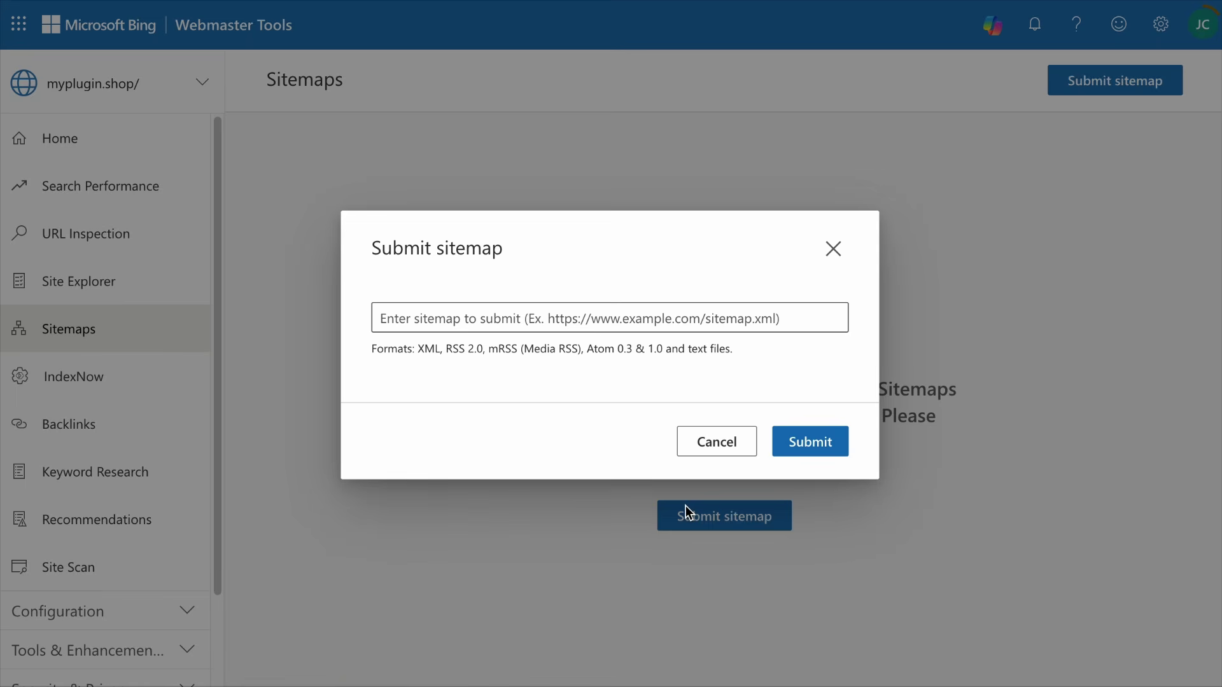
pyautogui.click(637, 319)
pyautogui.hotkey('ctrl', 'v')
pyautogui.click(813, 441)
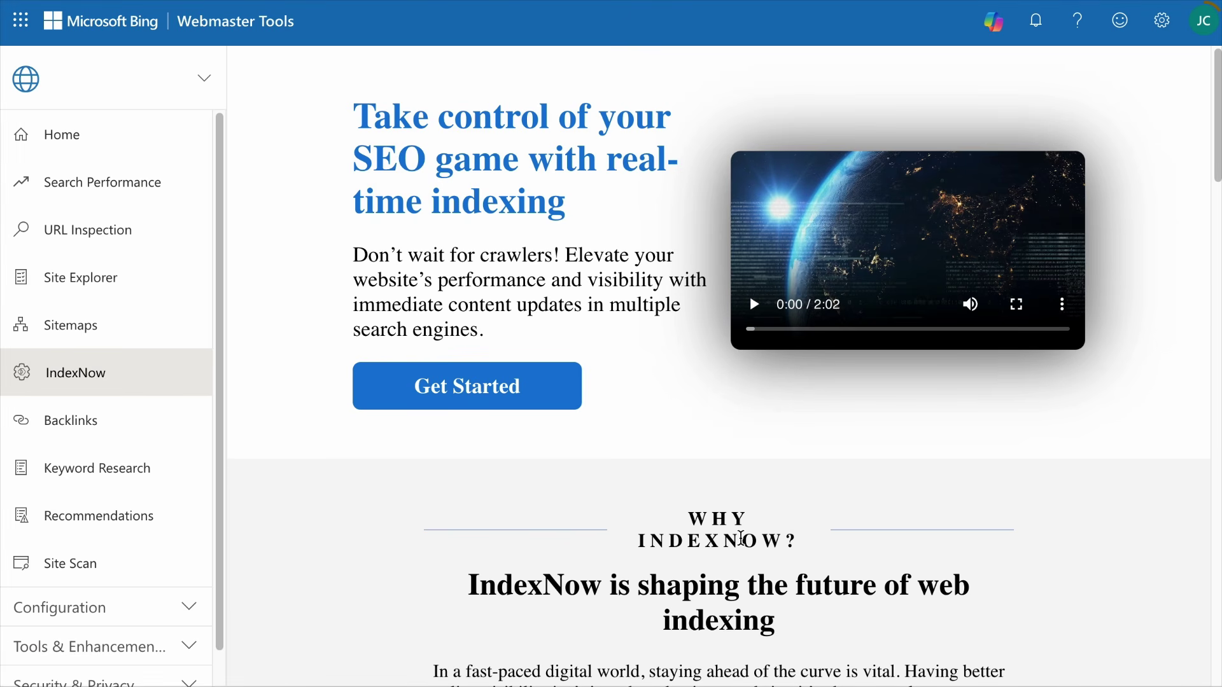
# Open the IndexNow getting-started guide and read through its supported platforms, third-party plugins, and API key generation and hosting instructions.
pyautogui.click(492, 391)
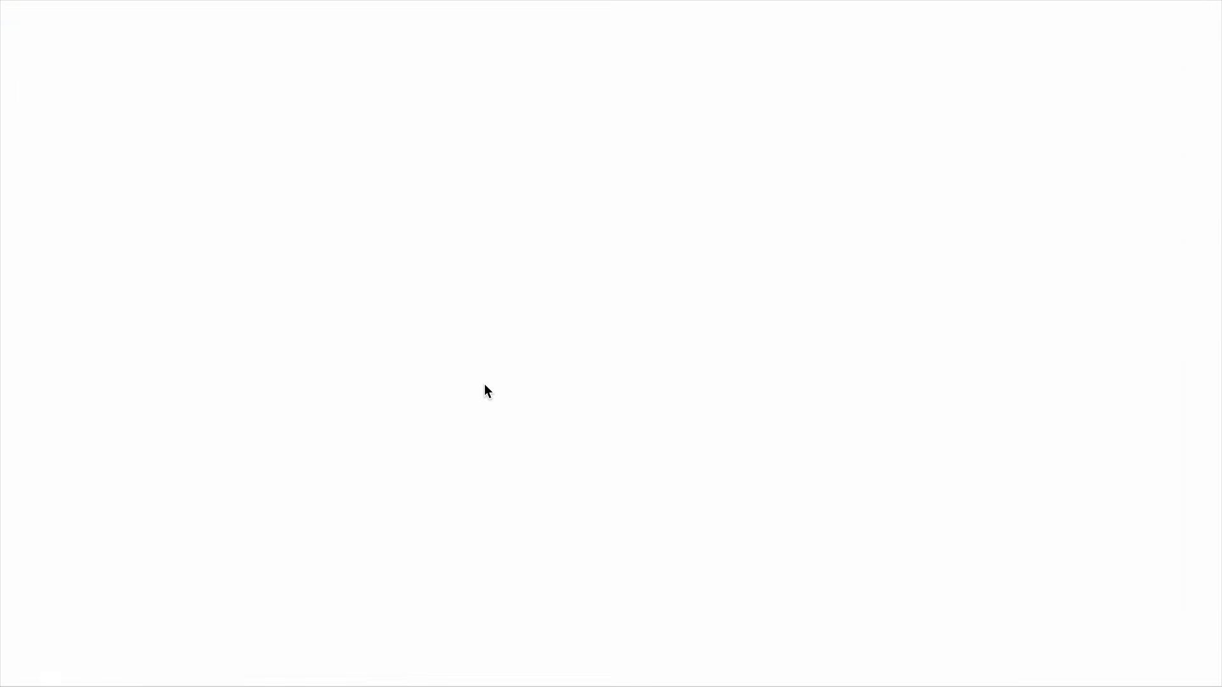
pyautogui.scroll(-12, 494, 437)
pyautogui.scroll(-1, 493, 433)
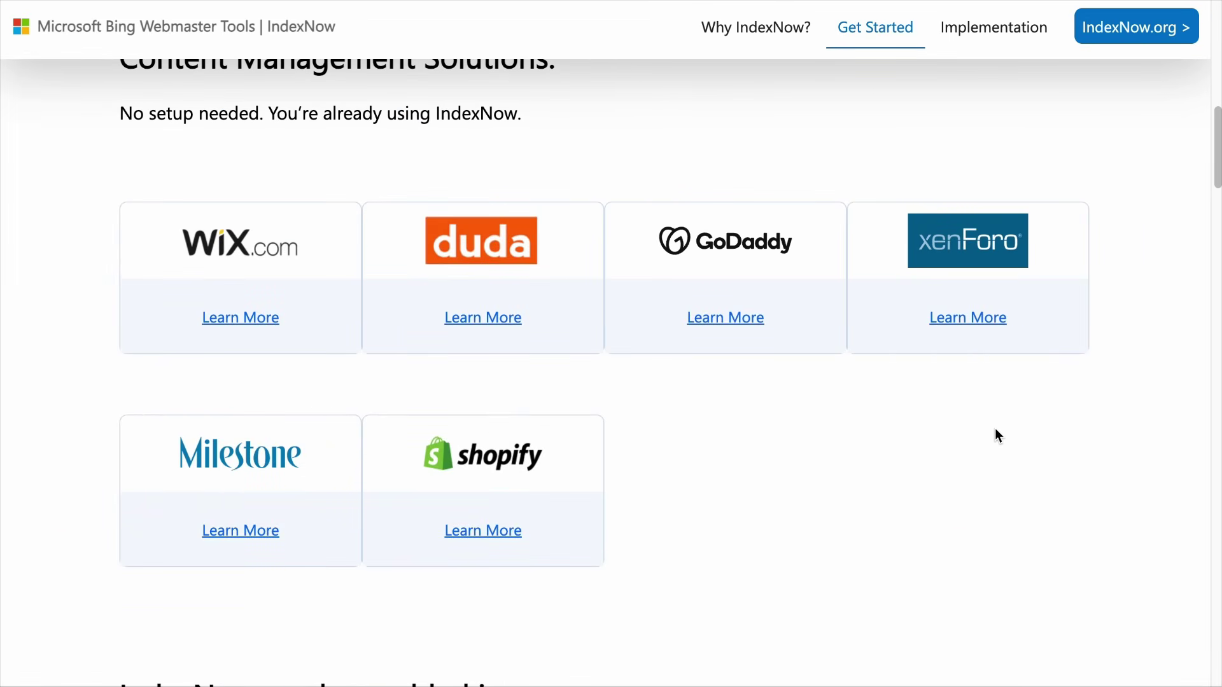
pyautogui.scroll(-10, 992, 433)
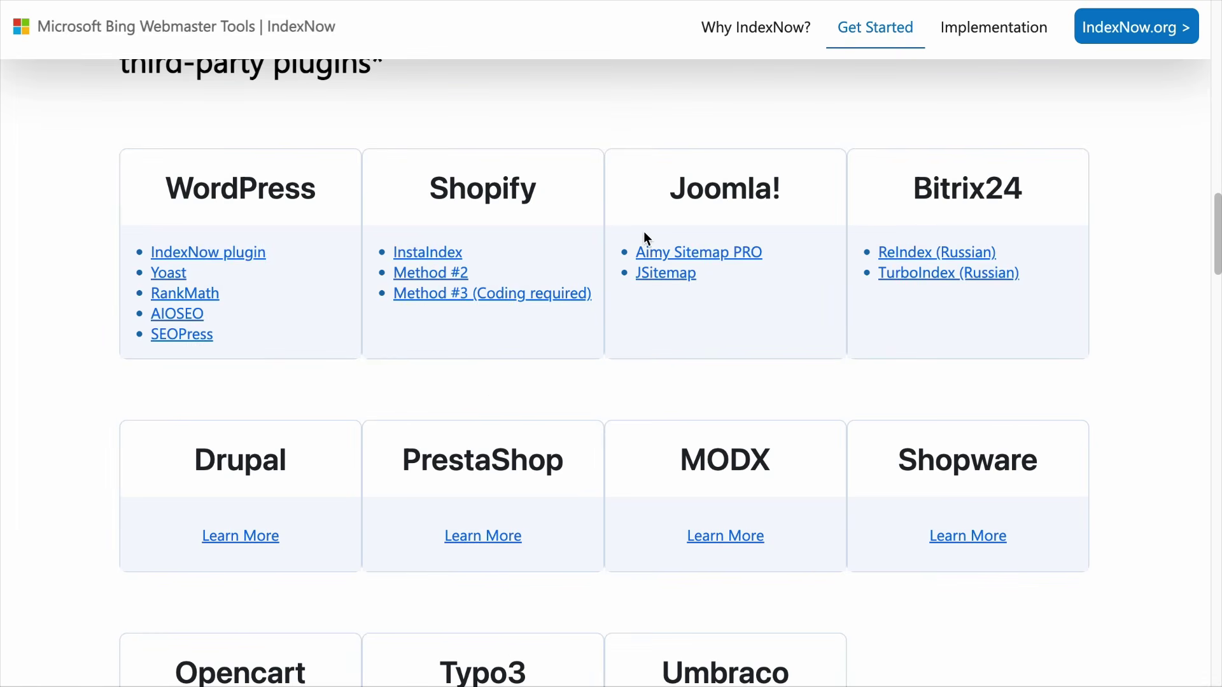
pyautogui.scroll(-20, 875, 371)
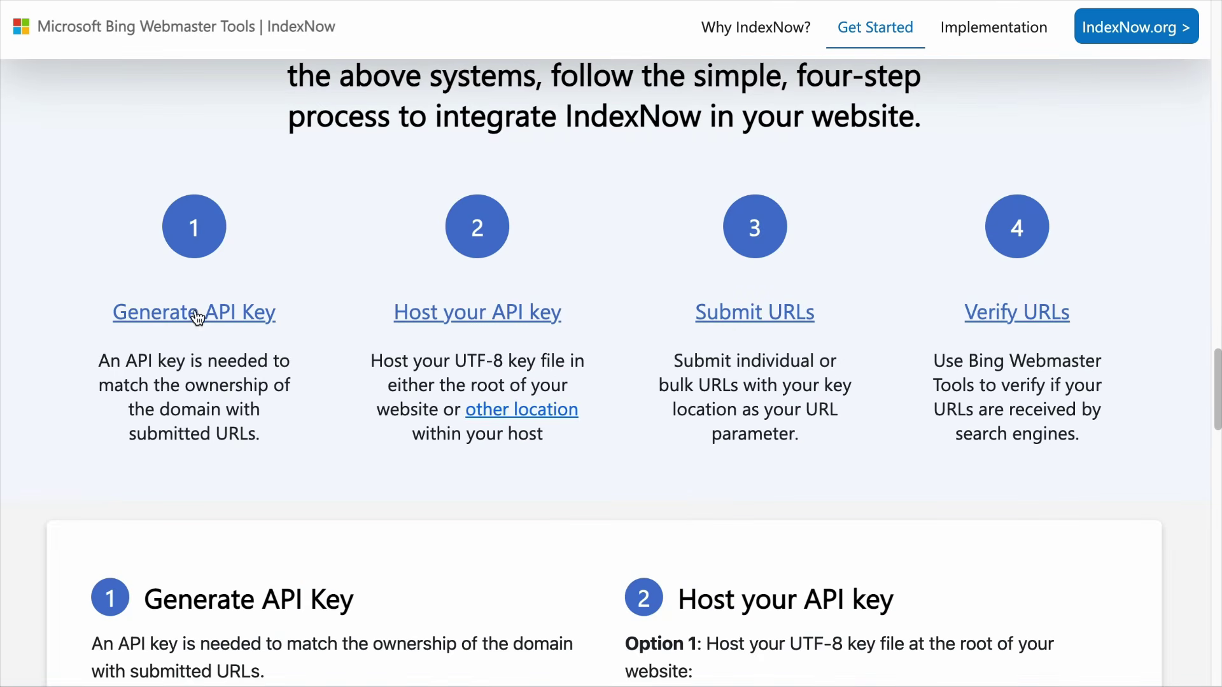
pyautogui.scroll(-5, 1097, 329)
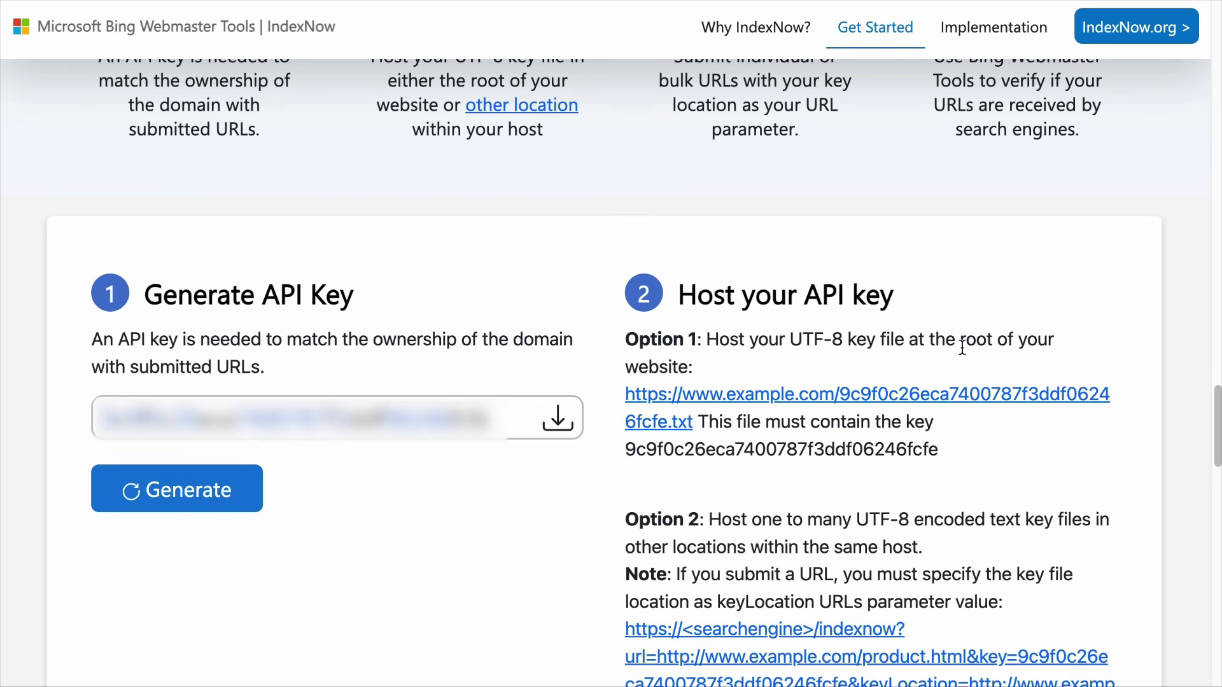
pyautogui.moveTo(960, 340); pyautogui.dragTo(991, 363)
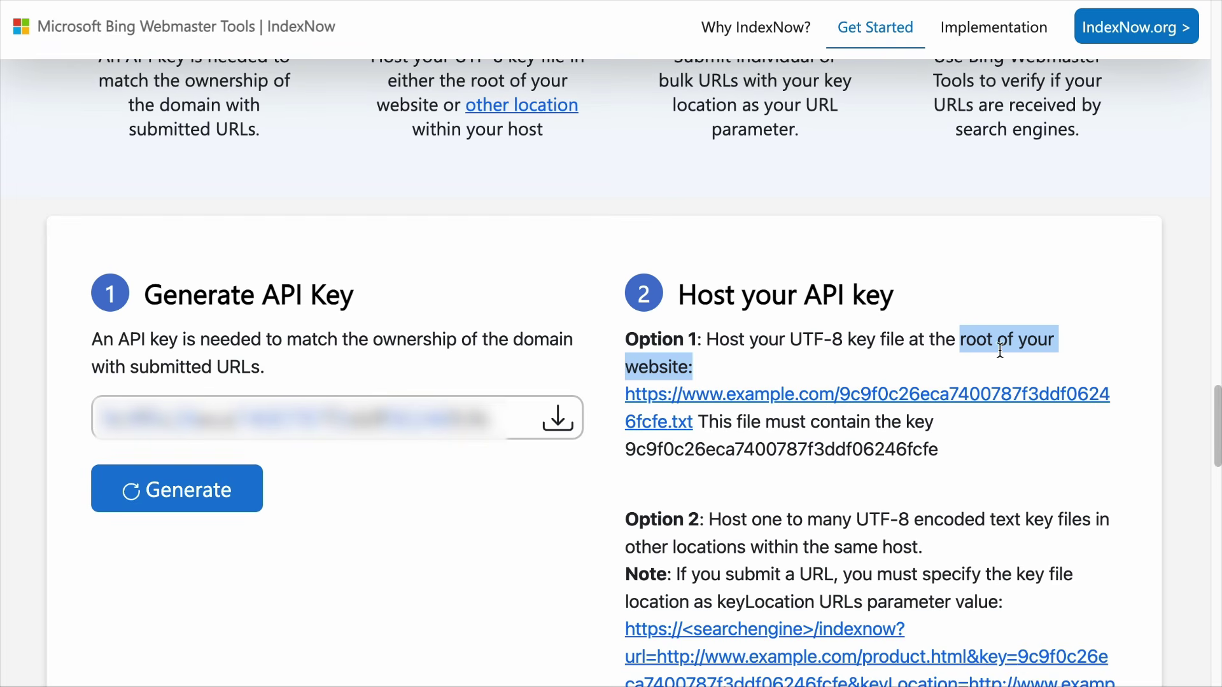
pyautogui.scroll(-6, 934, 481)
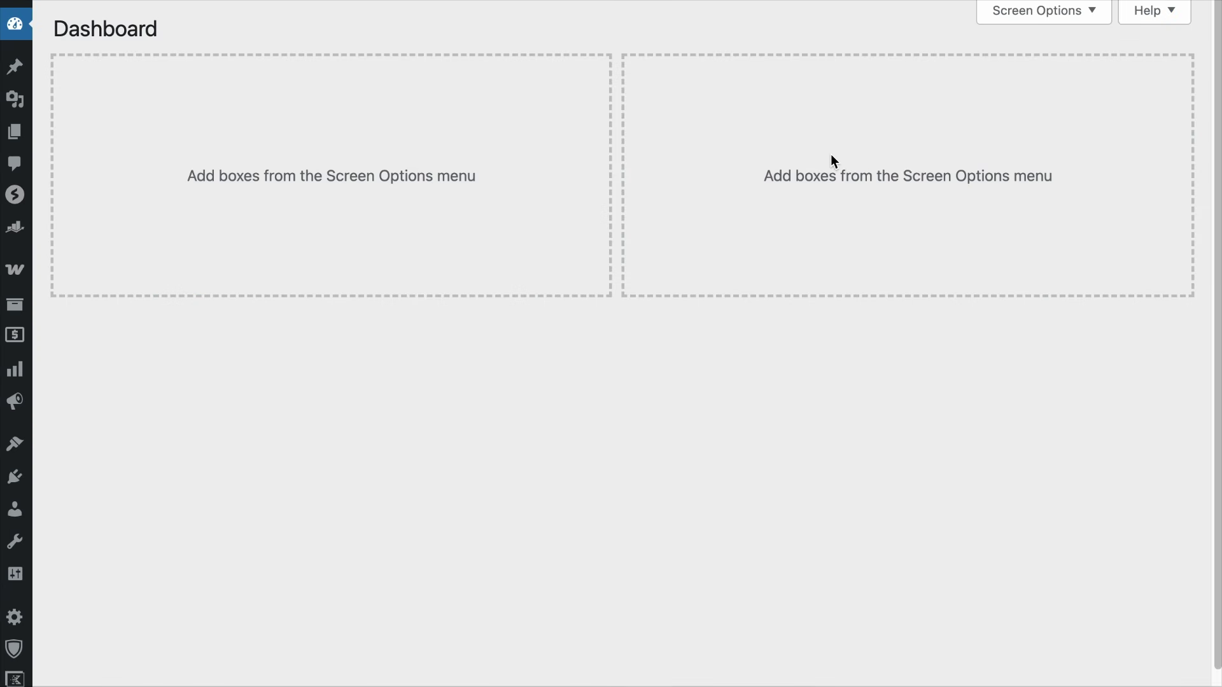
# Switch to WordPress and check in the Rank Math SEO modules whether Instant Indexing is enabled.
pyautogui.moveTo(15, 231)
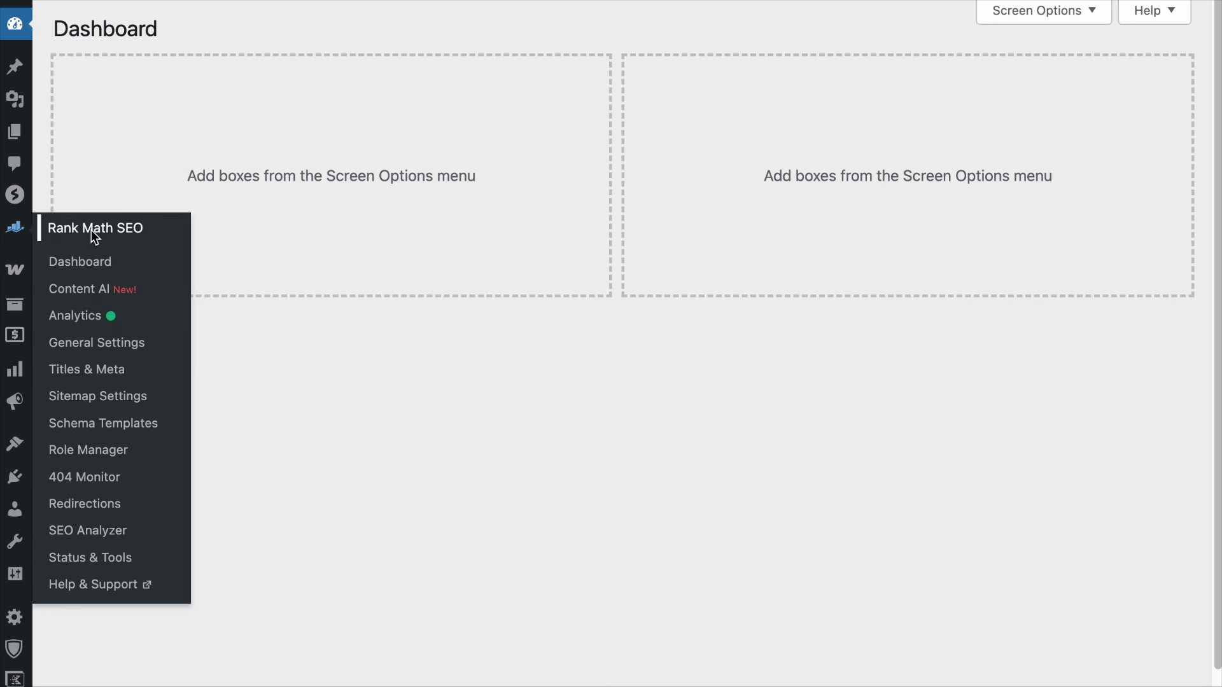
pyautogui.click(90, 263)
pyautogui.scroll(-10, 314, 358)
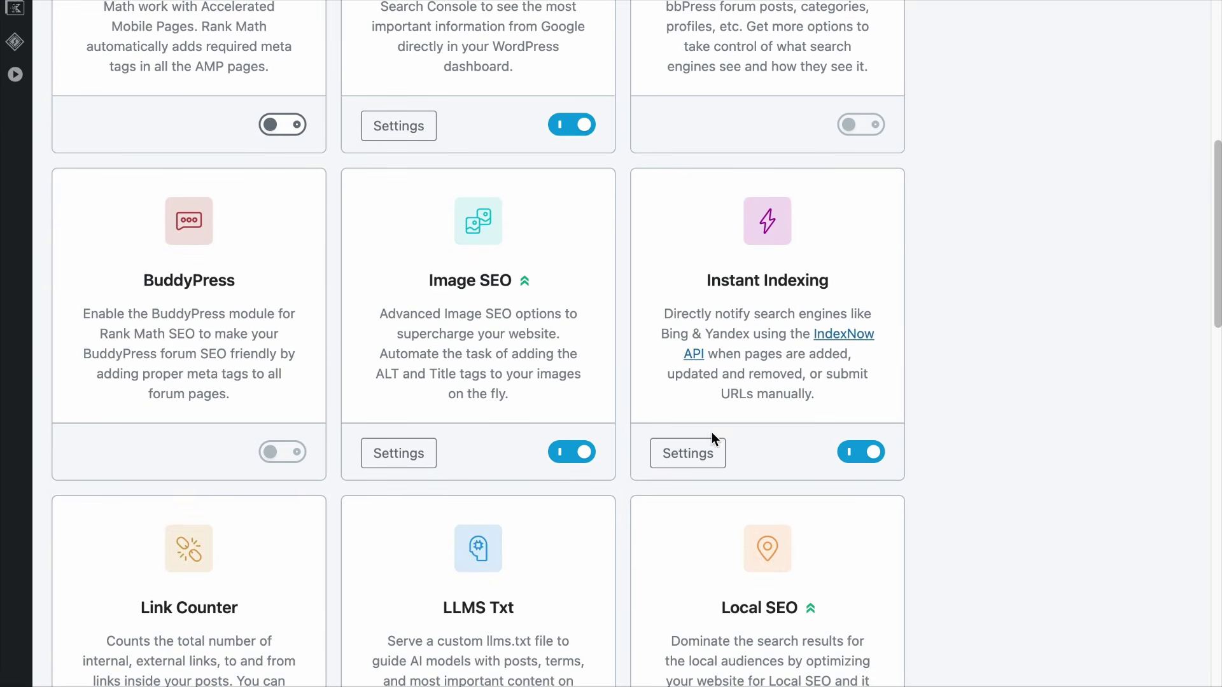
pyautogui.scroll(10, 916, 356)
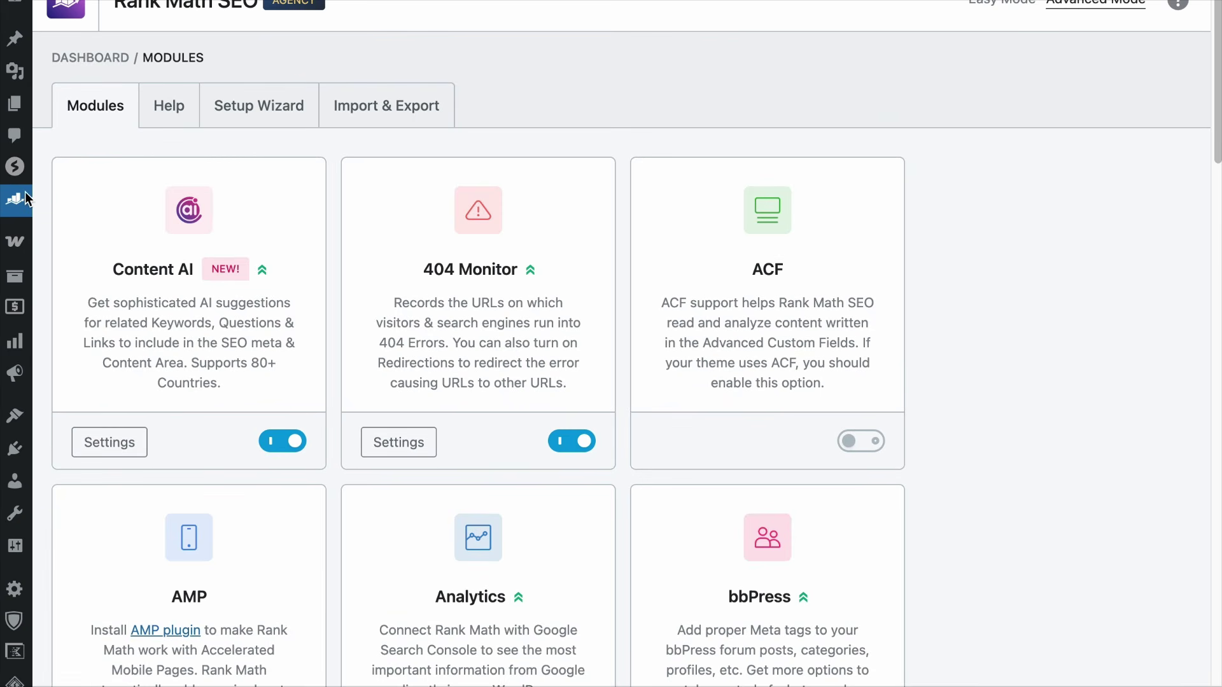
# Open Rank Math's Instant Indexing page and view its history of IndexNow API requests.
pyautogui.moveTo(19, 219)
pyautogui.click(96, 502)
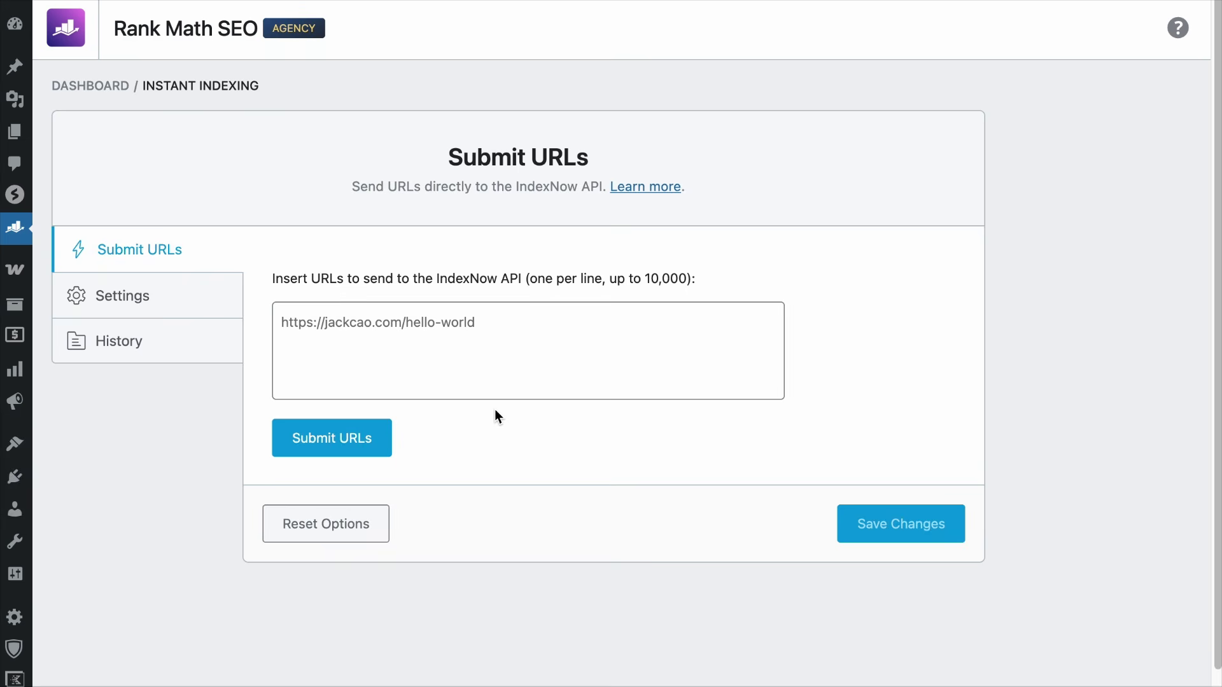
pyautogui.click(121, 342)
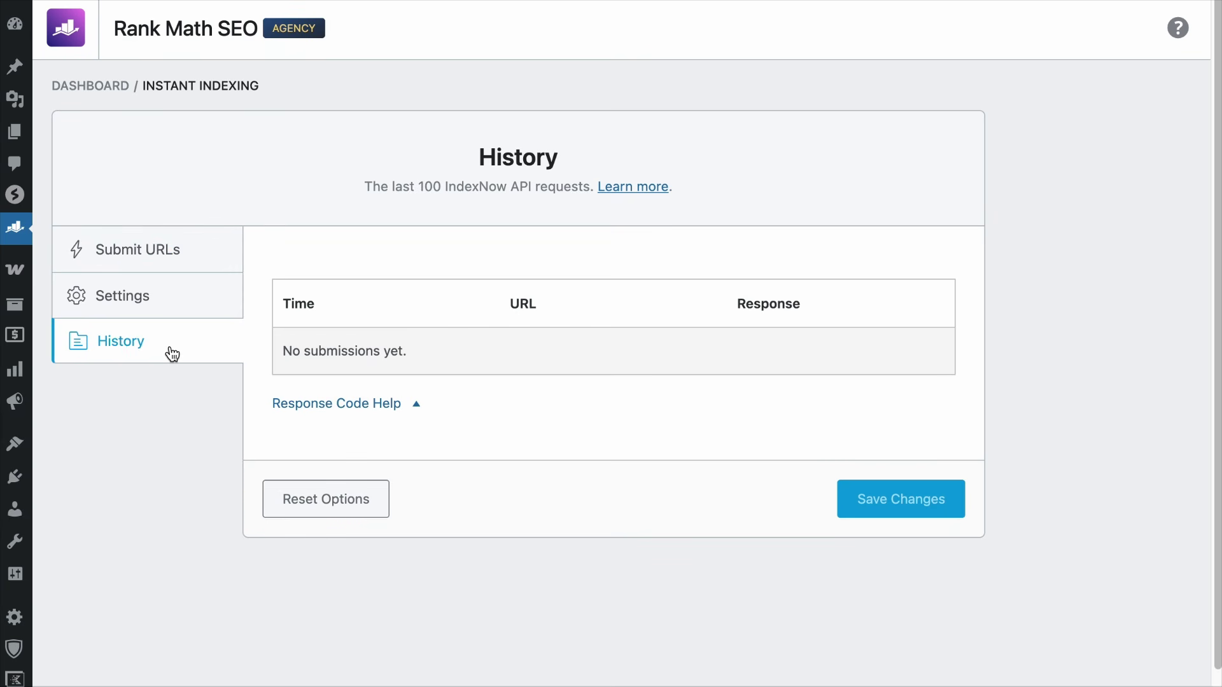
# Create and publish a new post titled "Test Page" in a separate browser tab, and reload the Instant Indexing history.
pyautogui.moveTo(15, 66)
pyautogui.rightClick(79, 132)
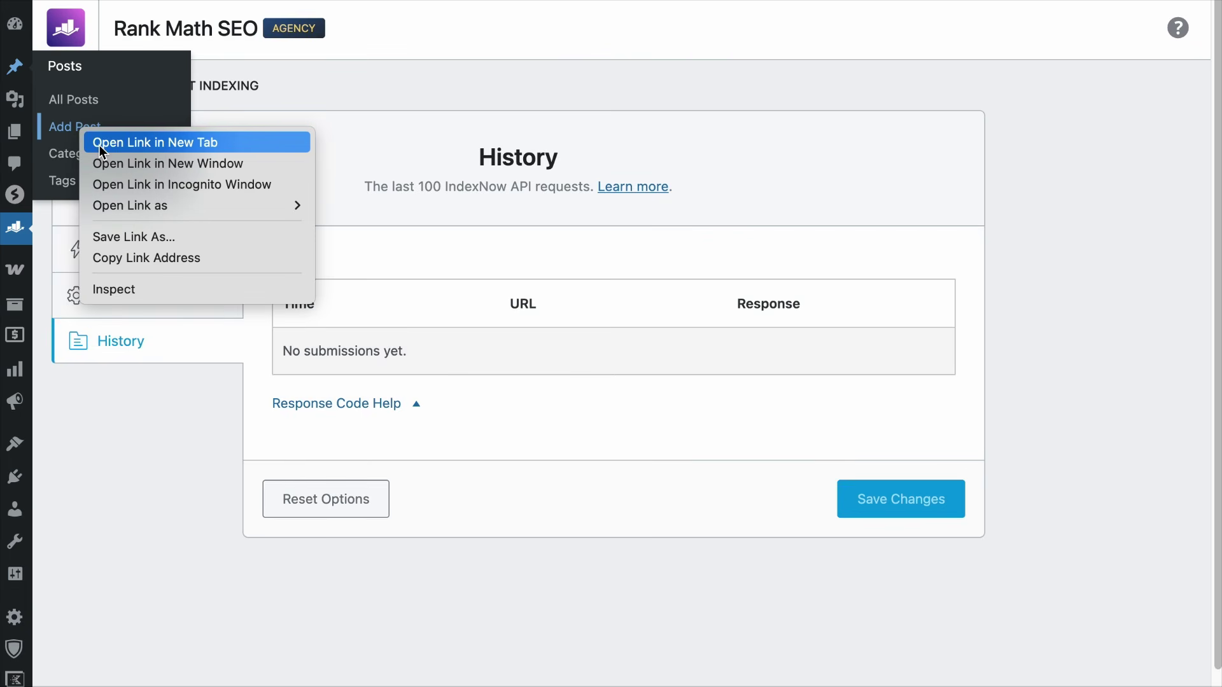
pyautogui.click(100, 144)
pyautogui.hotkey('ctrl', 'Tab')
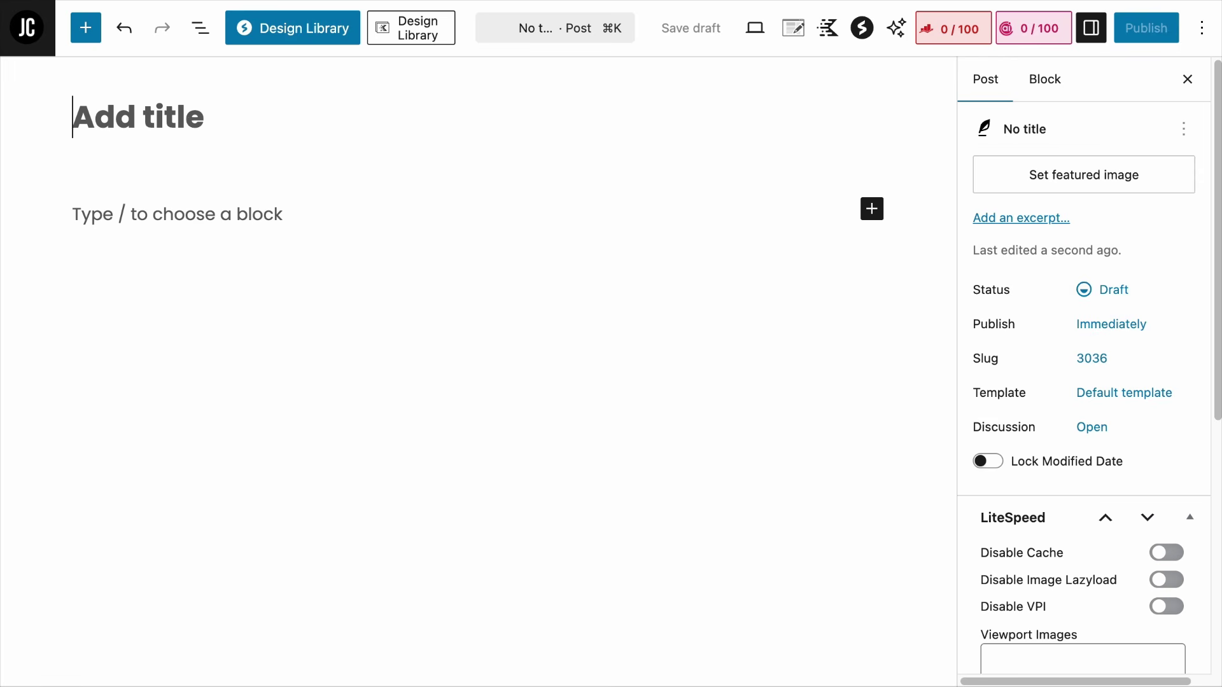
pyautogui.write('Test Page')
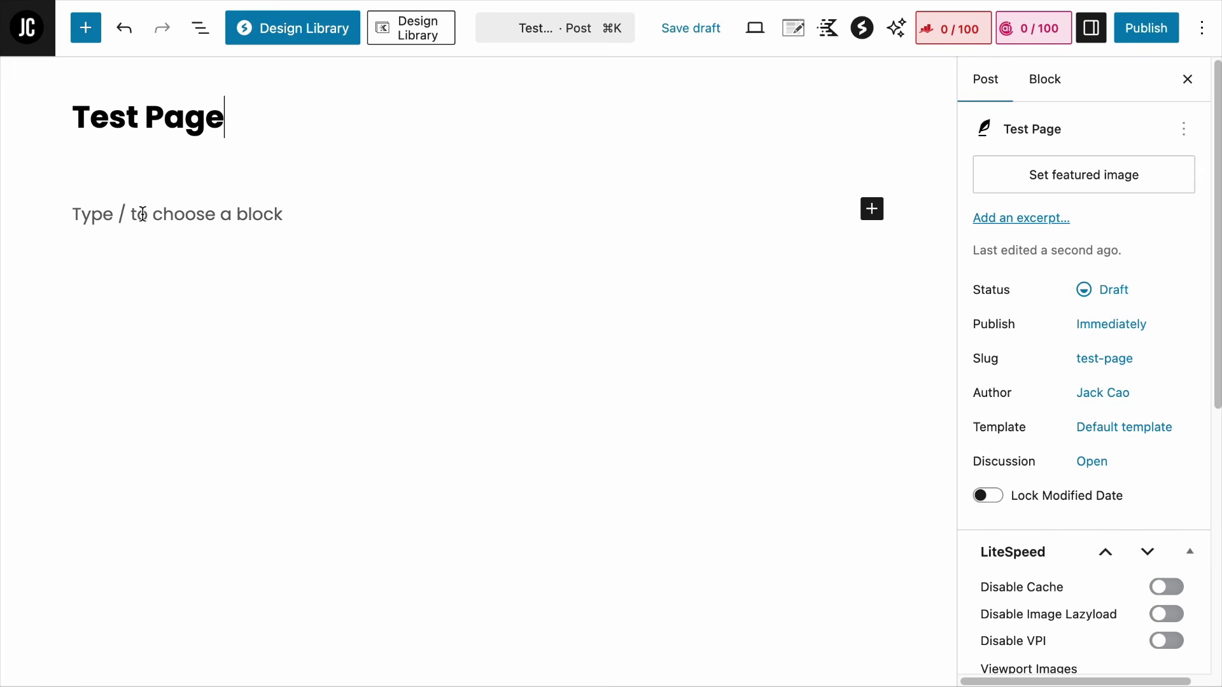
pyautogui.press('Return')
pyautogui.click(1143, 35)
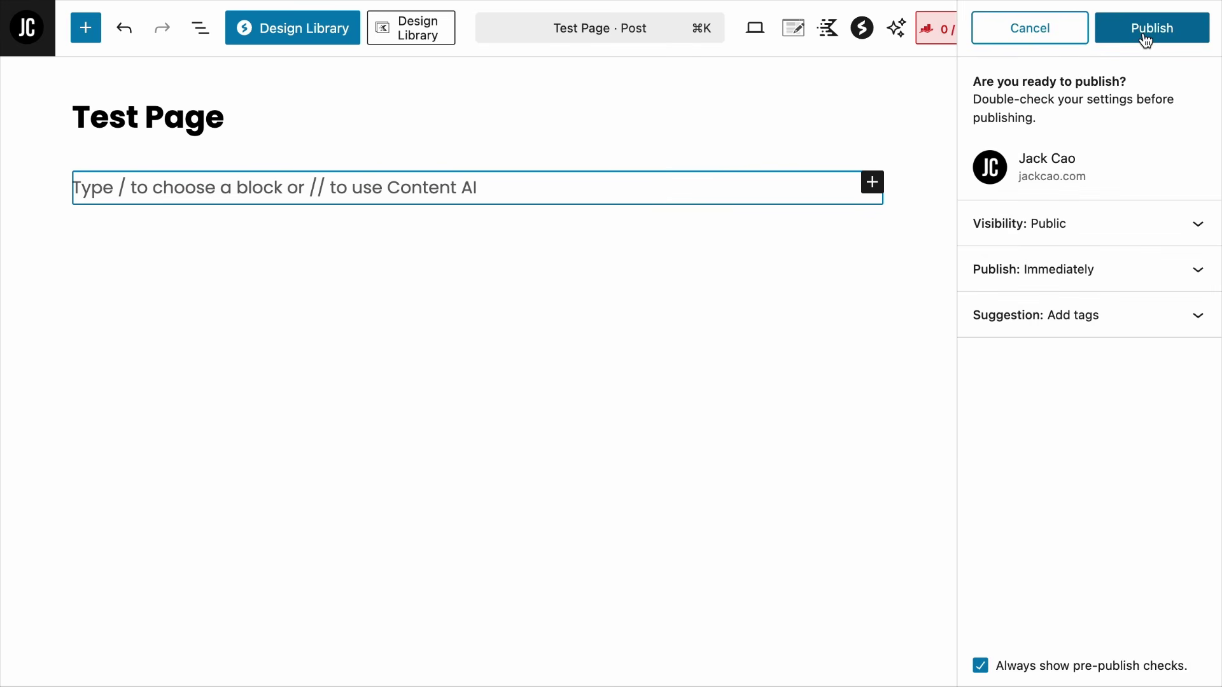
pyautogui.click(1143, 32)
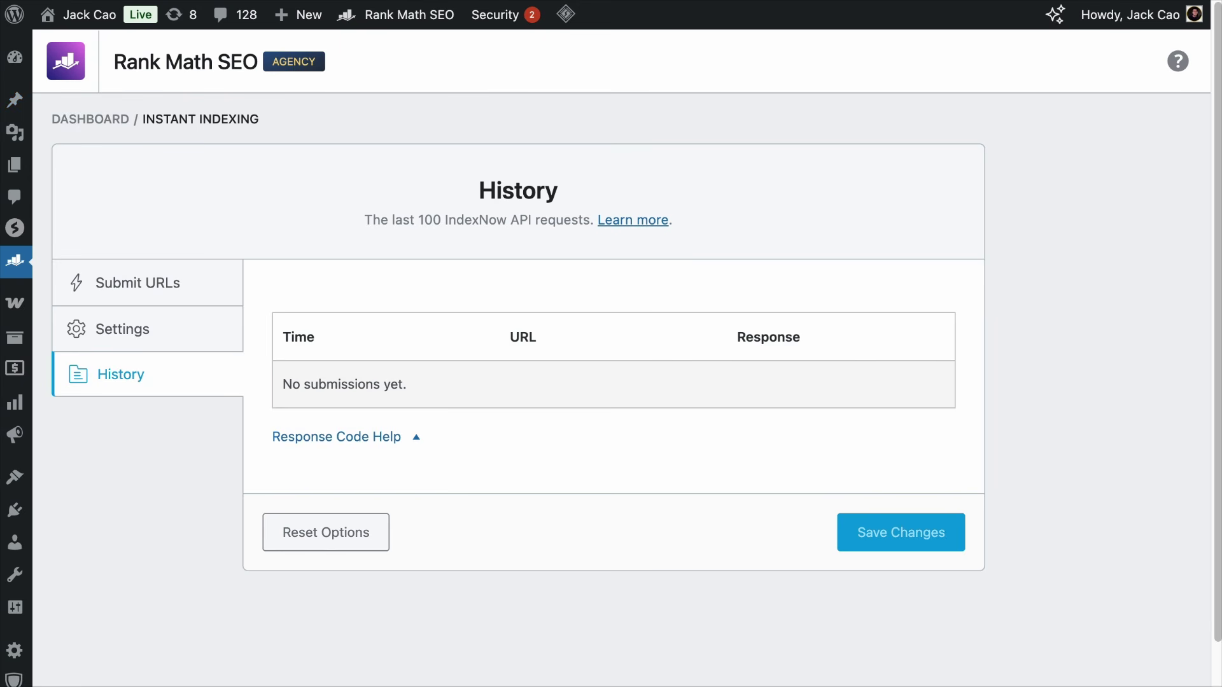
pyautogui.press('super+r')
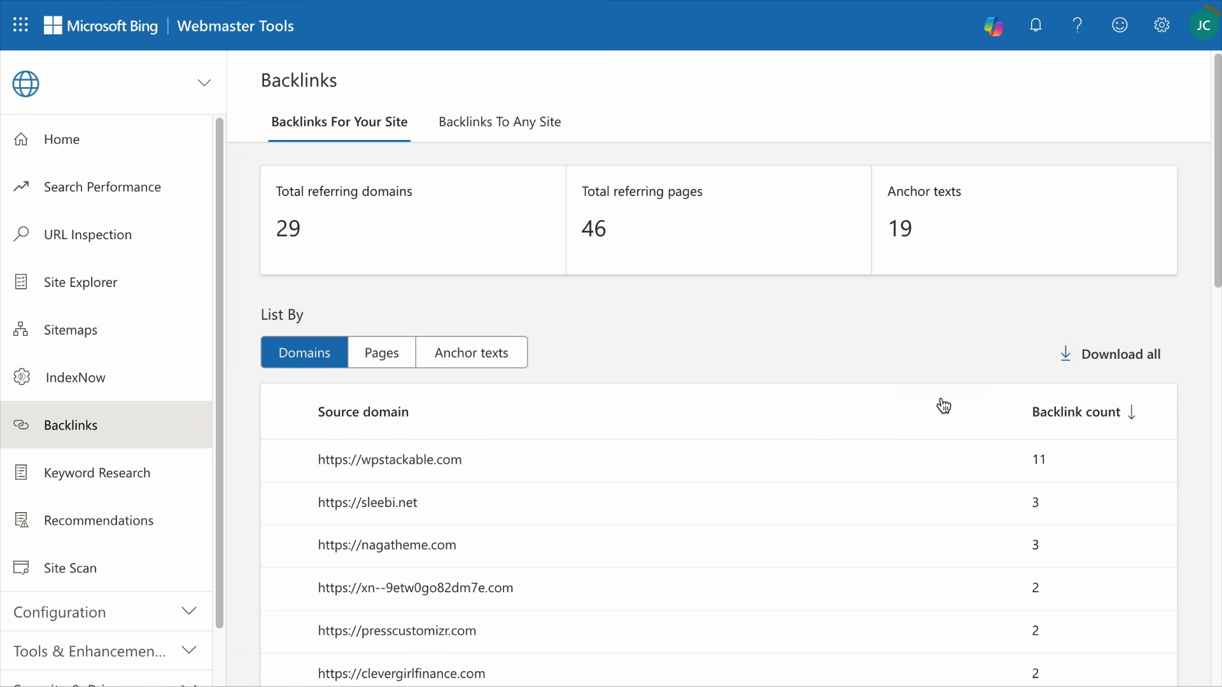
# List the site's backlinks by page in Bing Webmaster Tools, sort them by target URL, and look through the linking pages.
pyautogui.click(387, 354)
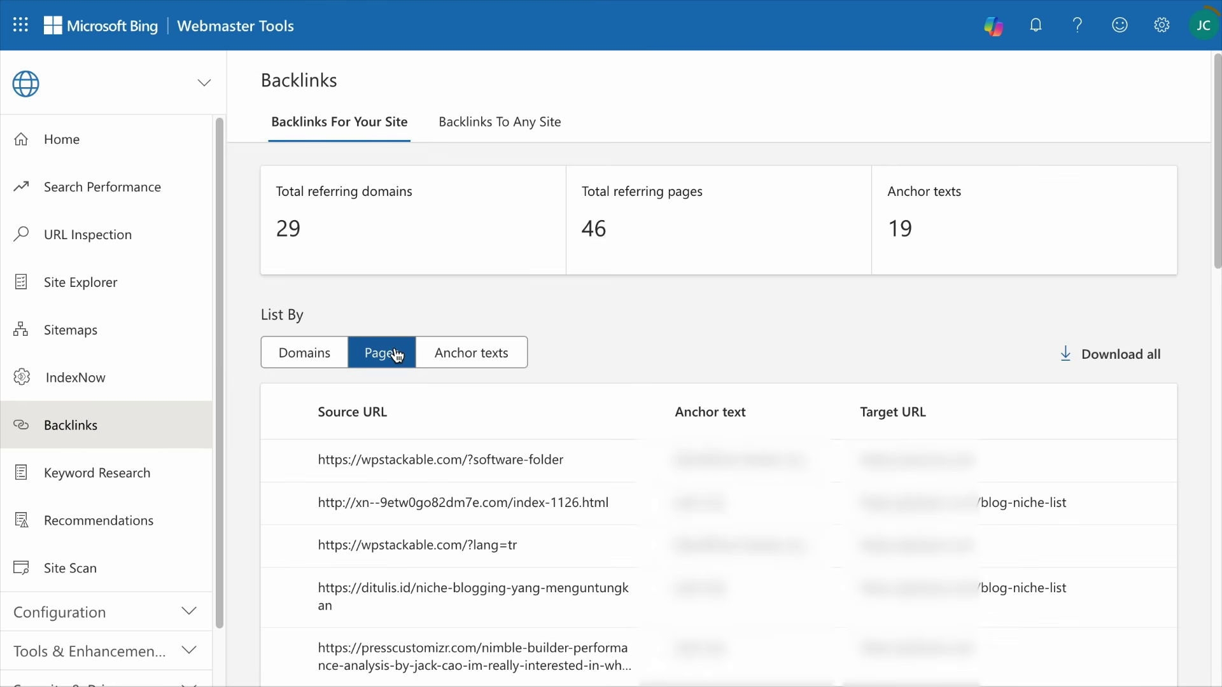
pyautogui.click(924, 417)
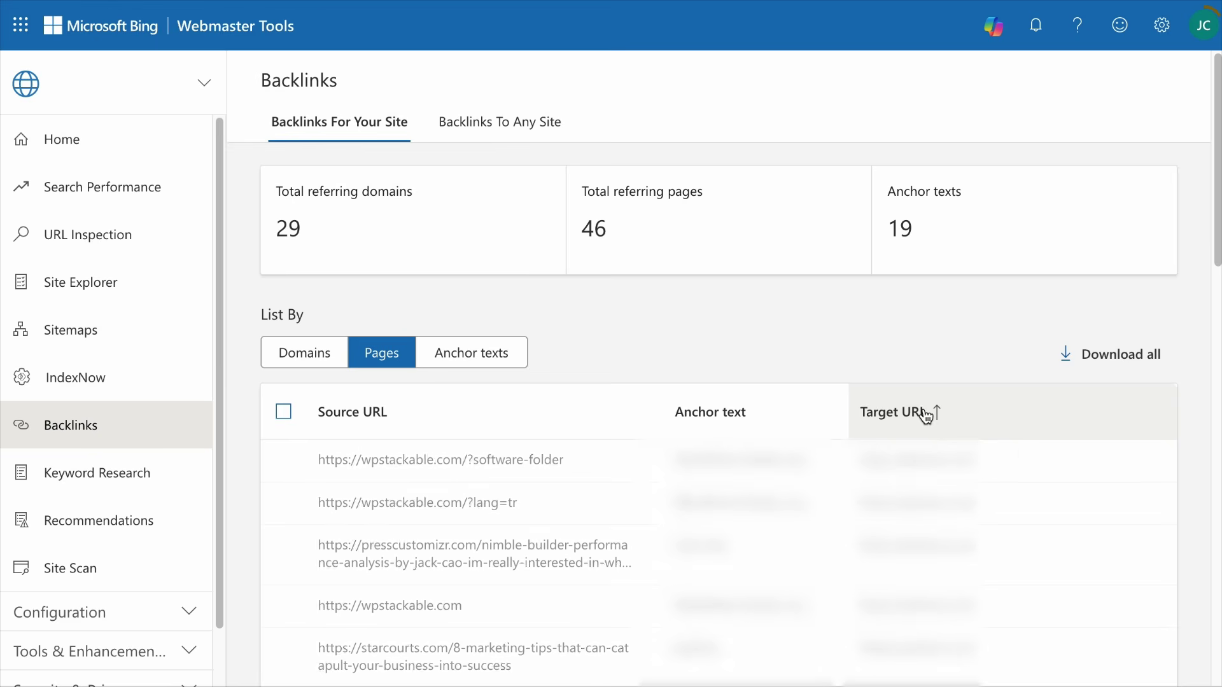
pyautogui.scroll(-3, 1101, 545)
pyautogui.scroll(-15, 1101, 544)
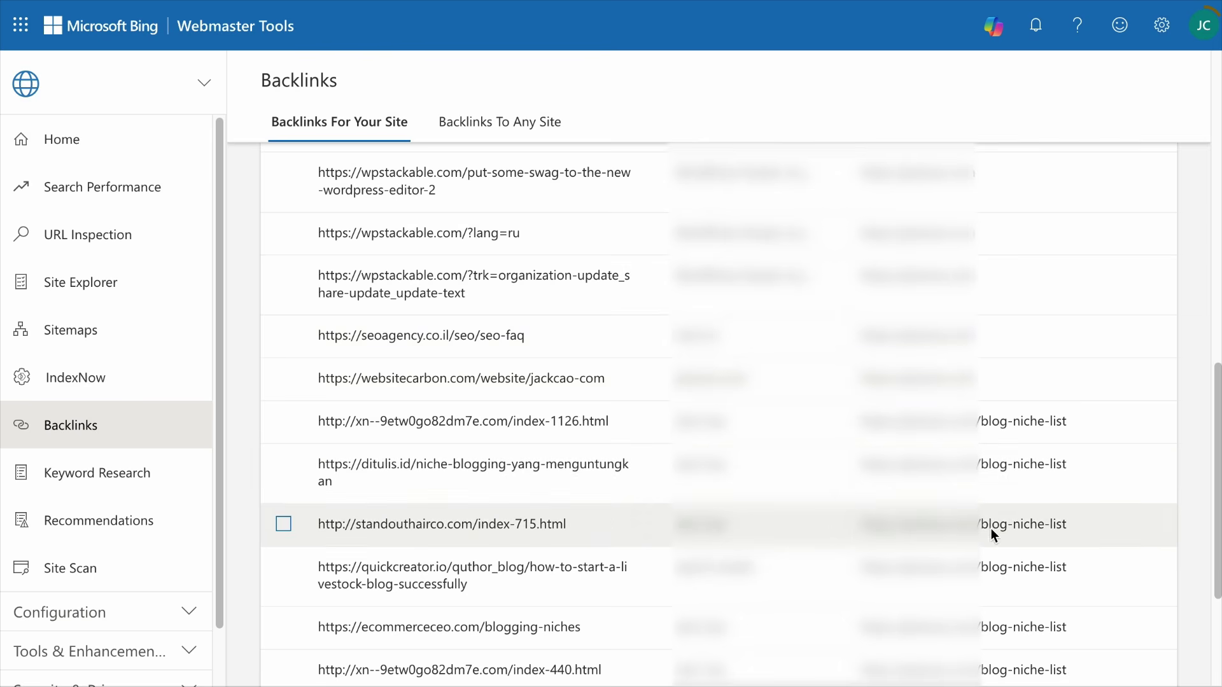
pyautogui.scroll(-3, 1041, 322)
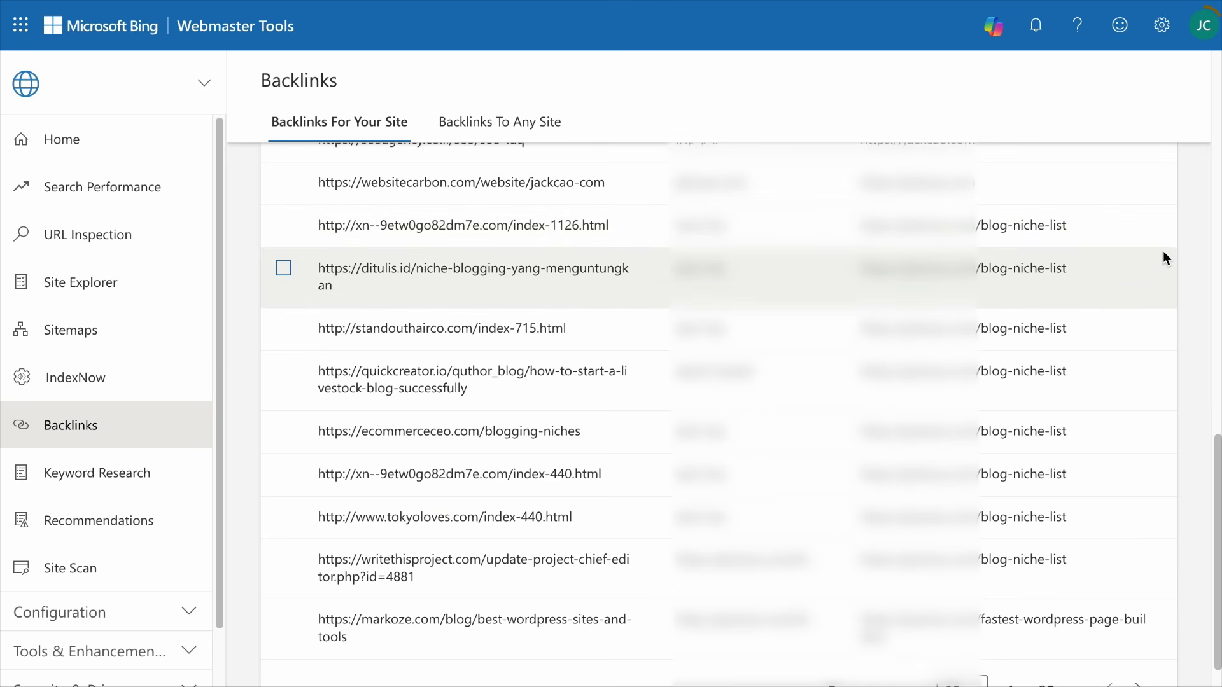
pyautogui.scroll(15, 1163, 251)
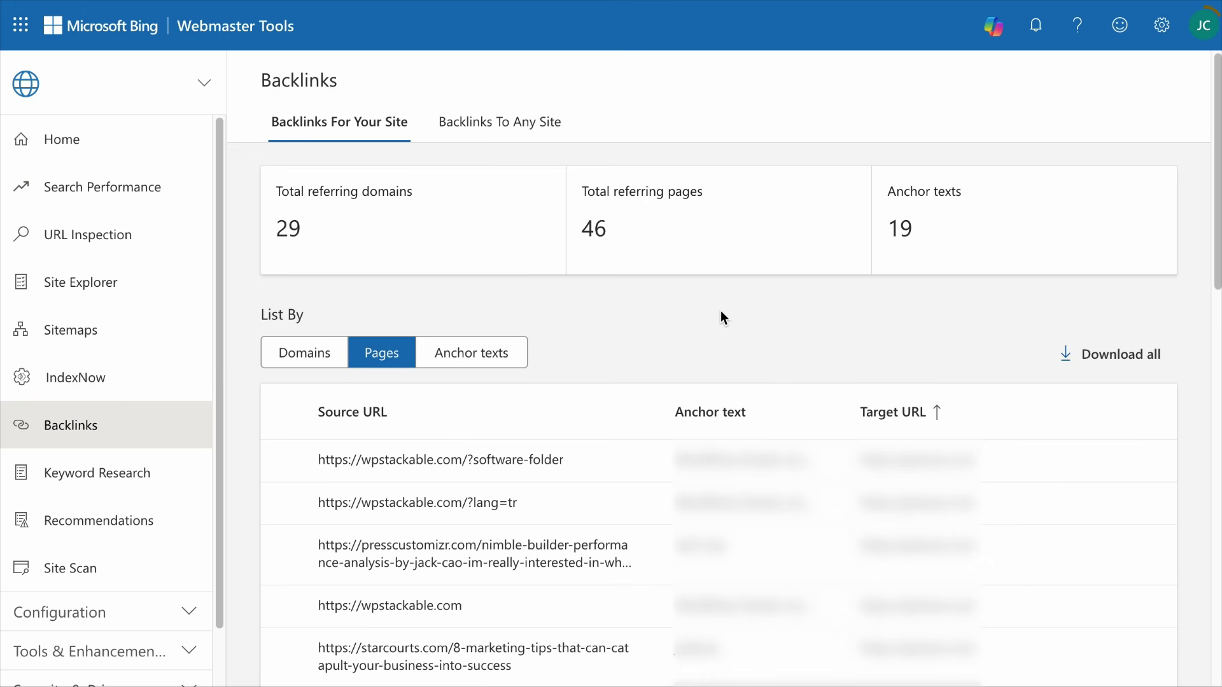
pyautogui.click(512, 130)
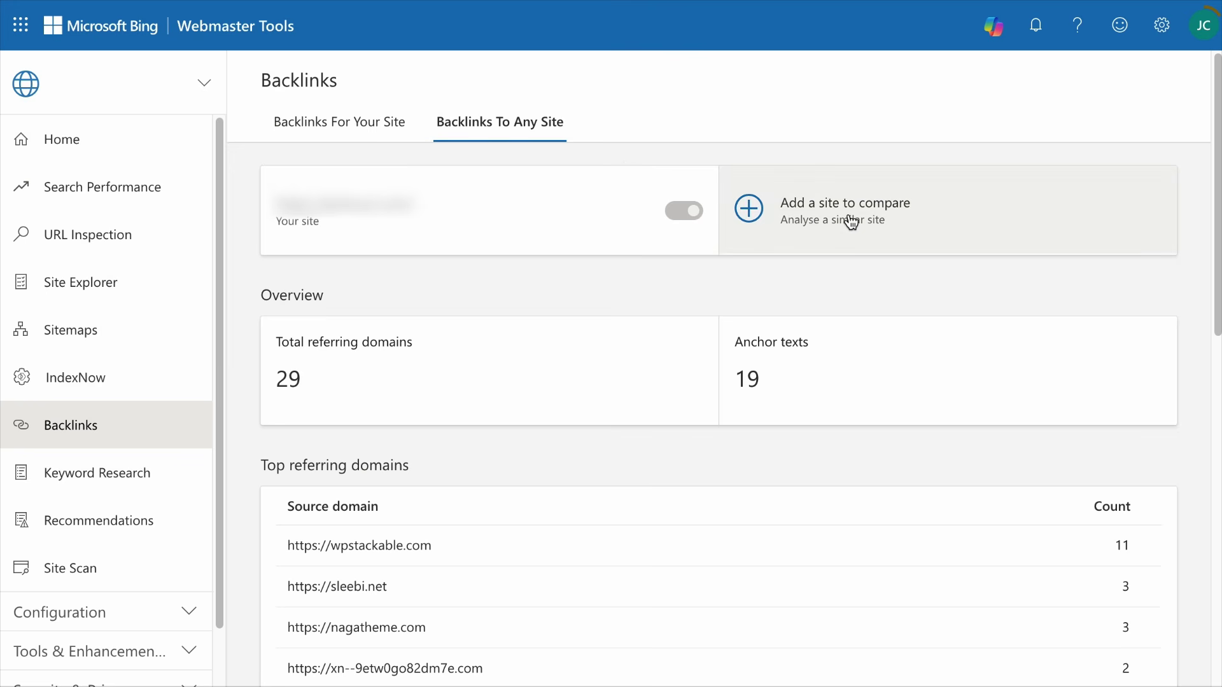
pyautogui.click(846, 221)
pyautogui.write('http://rankmath.com')
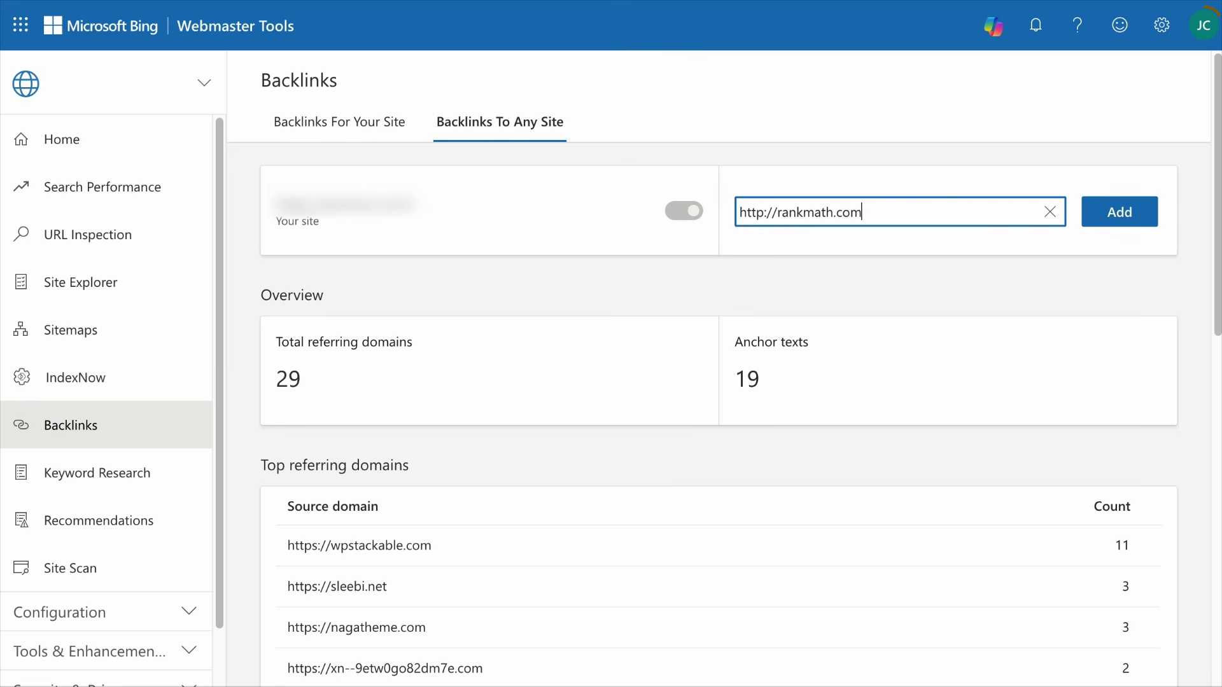
pyautogui.click(1144, 215)
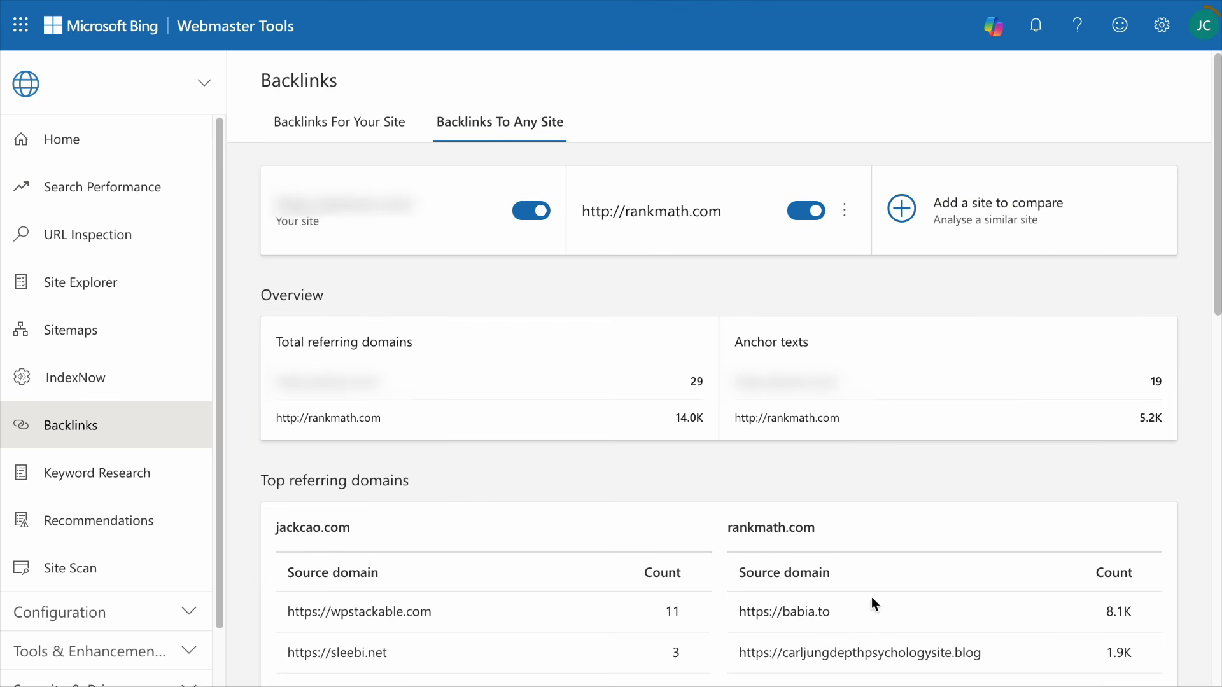
pyautogui.scroll(-5, 873, 604)
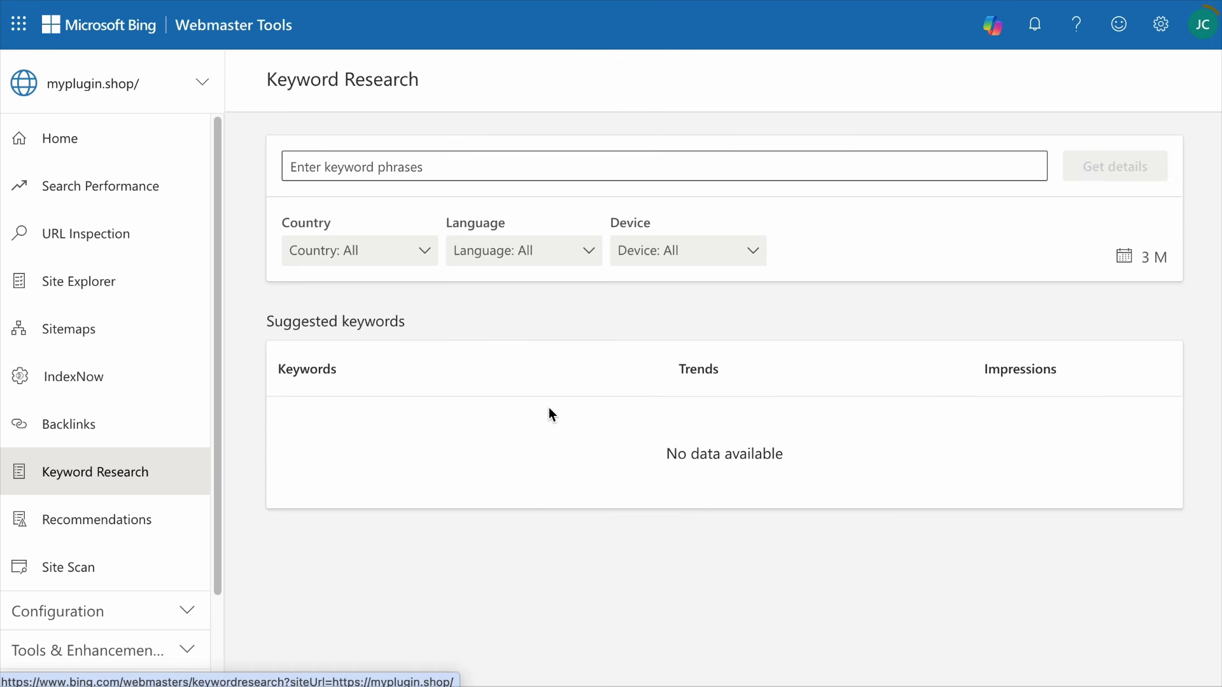
# Research the keyword "personal finance" for all countries, languages and devices over 3 M, and examine its impressions and related keywords.
pyautogui.click(446, 163)
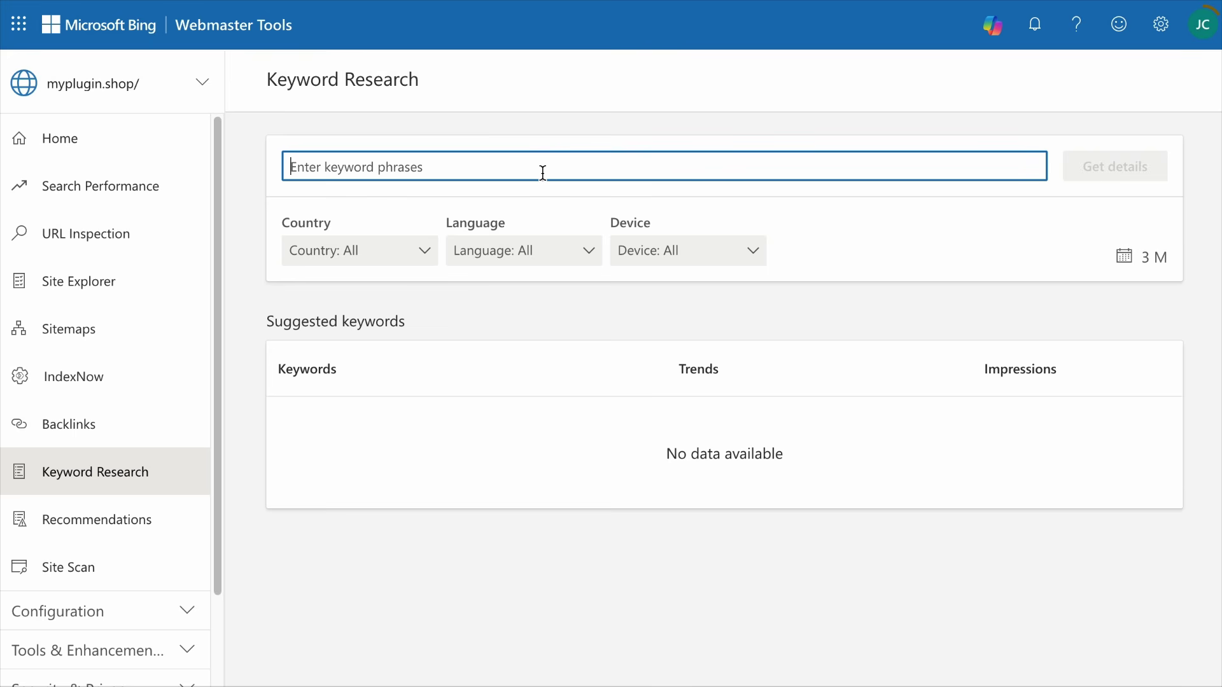
pyautogui.write('personal finance')
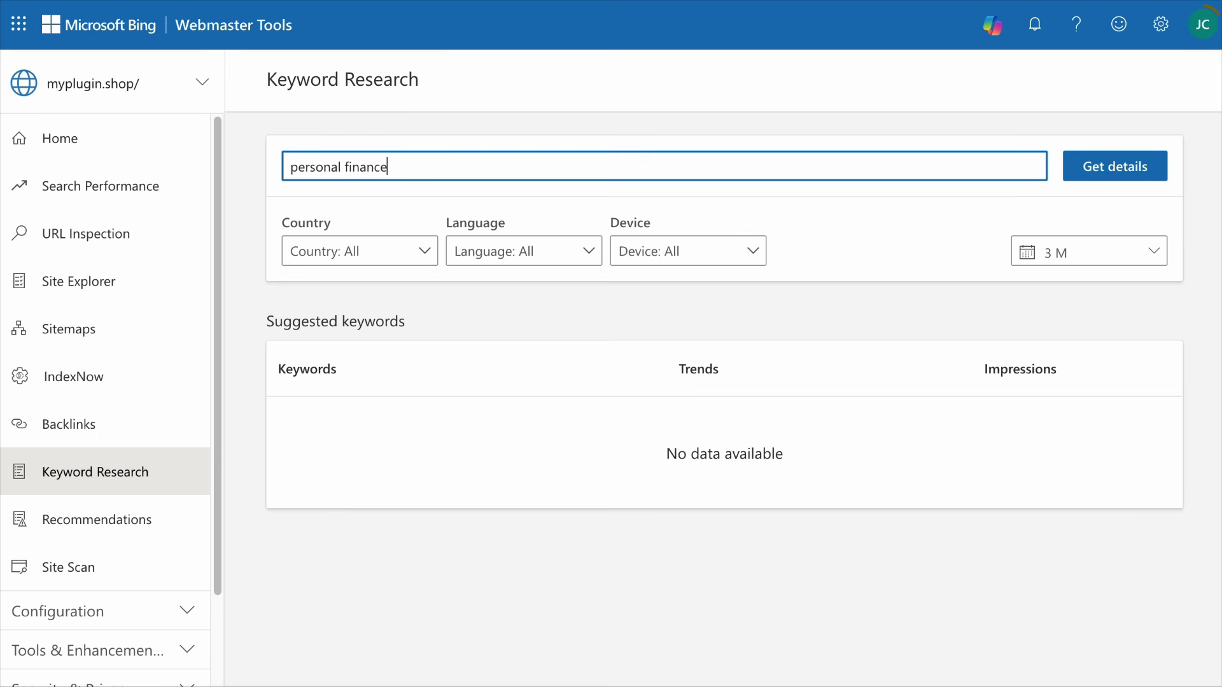
pyautogui.click(382, 262)
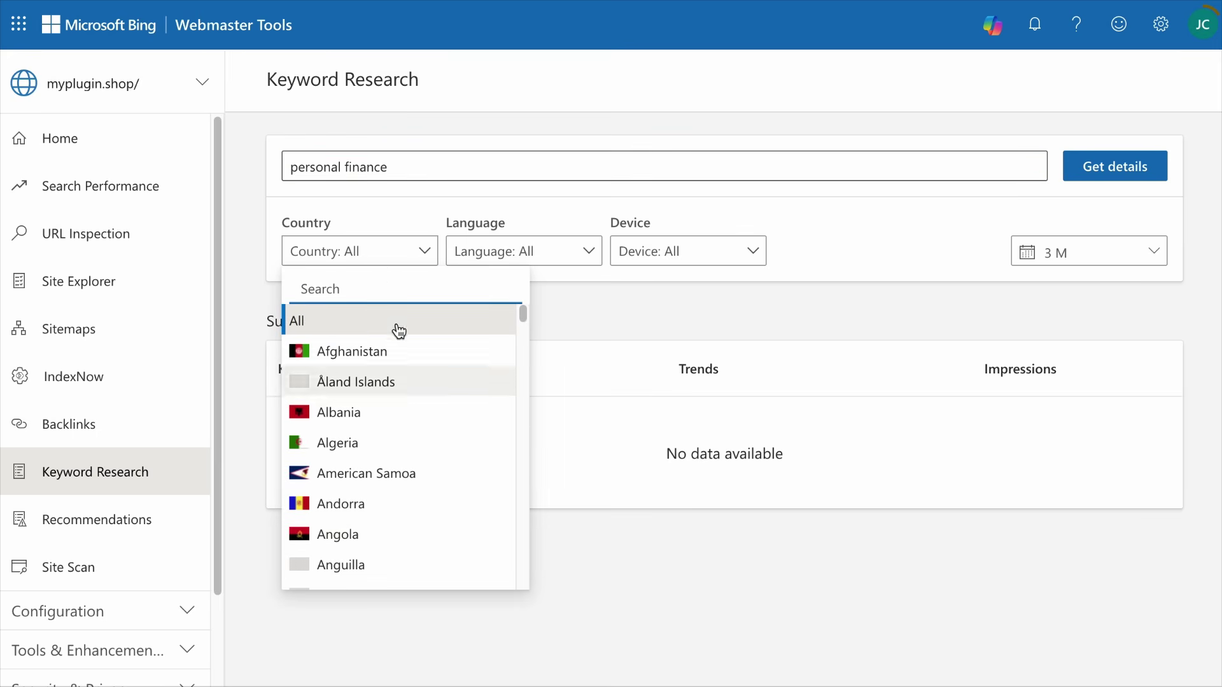
pyautogui.click(395, 211)
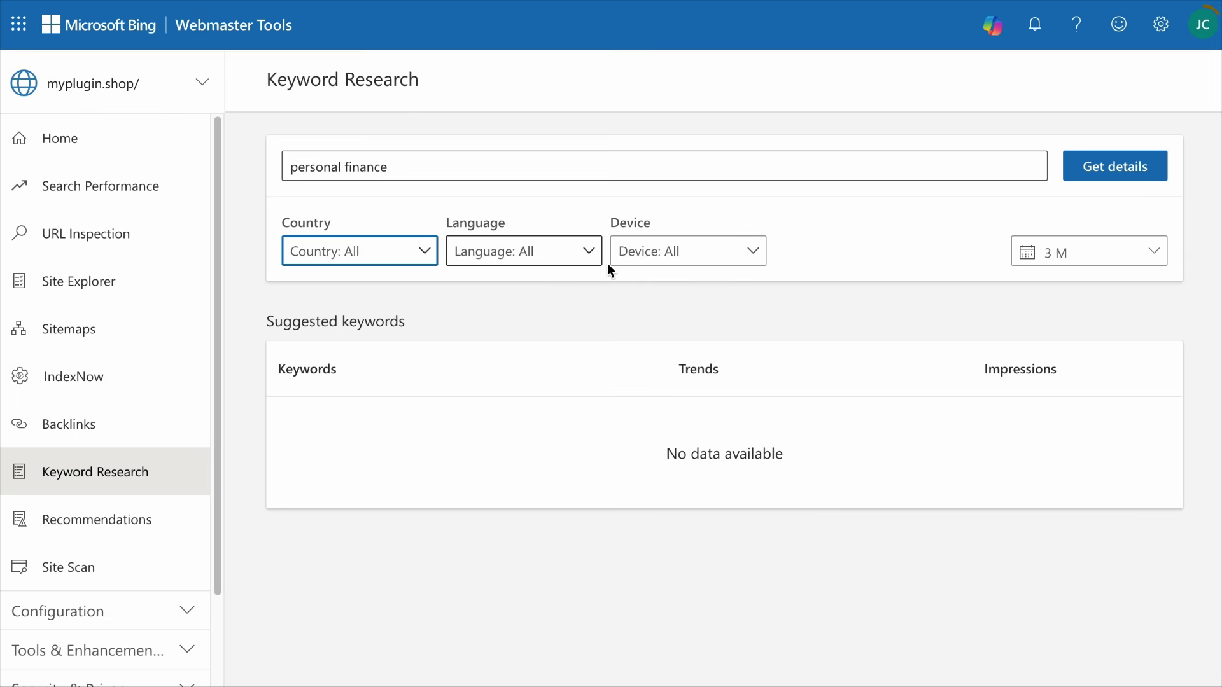
pyautogui.click(1091, 252)
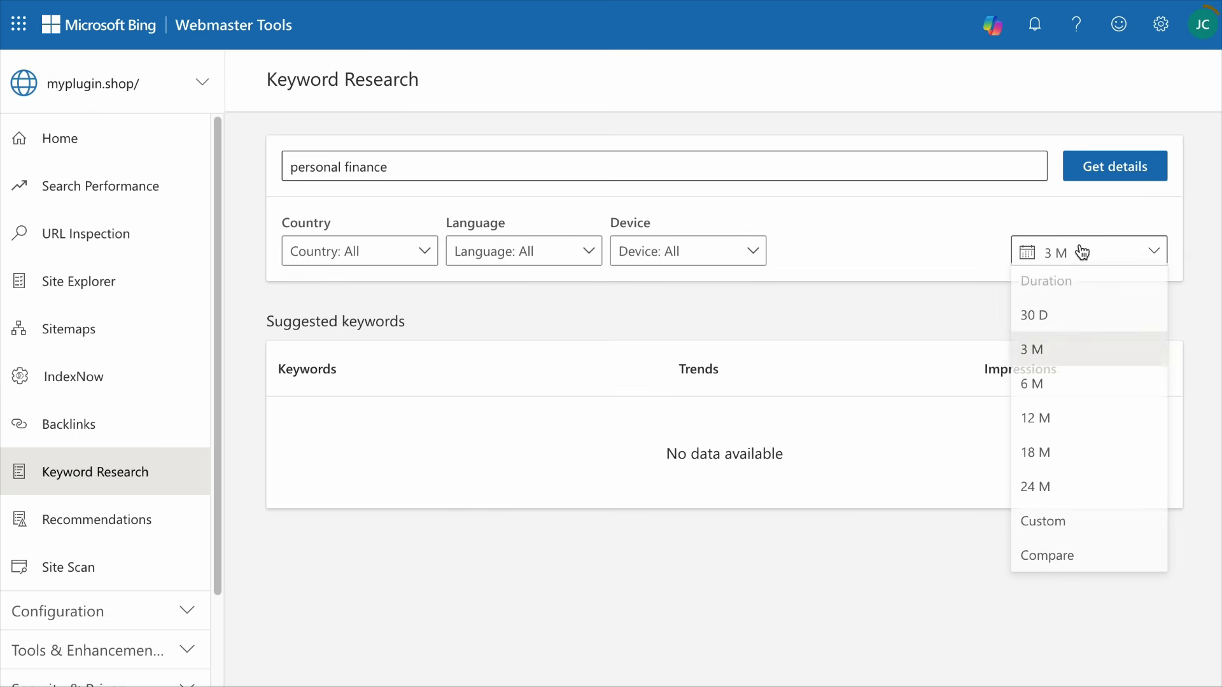
pyautogui.click(924, 257)
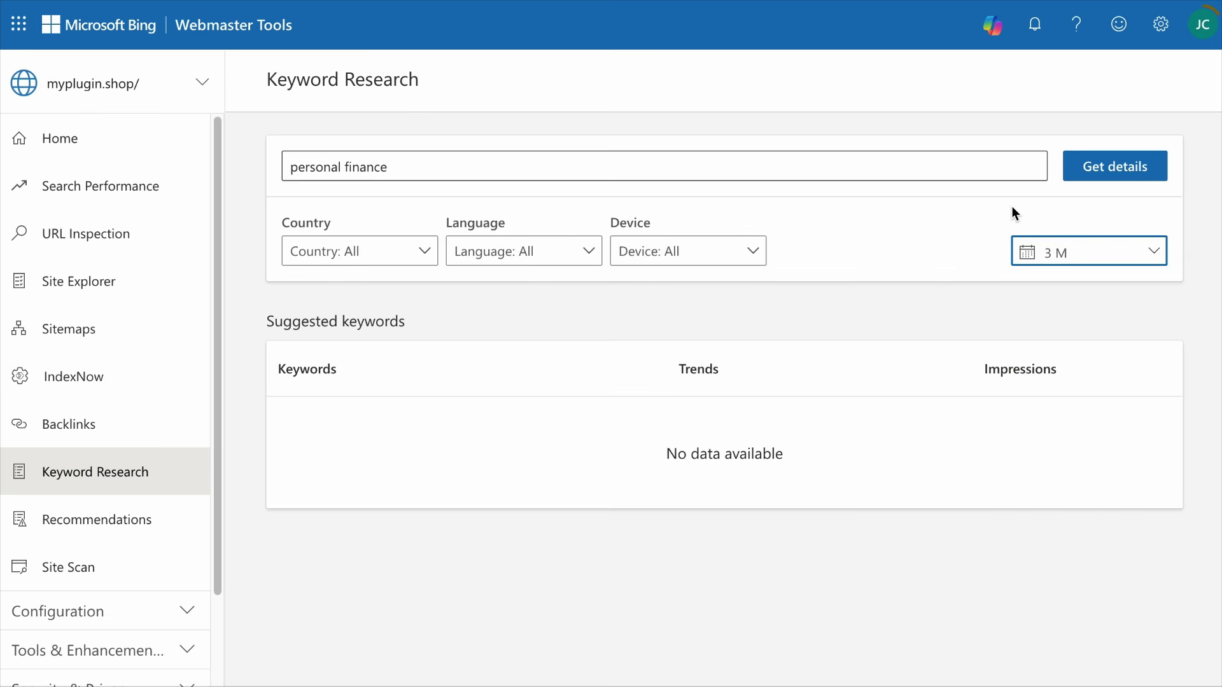
pyautogui.click(1111, 169)
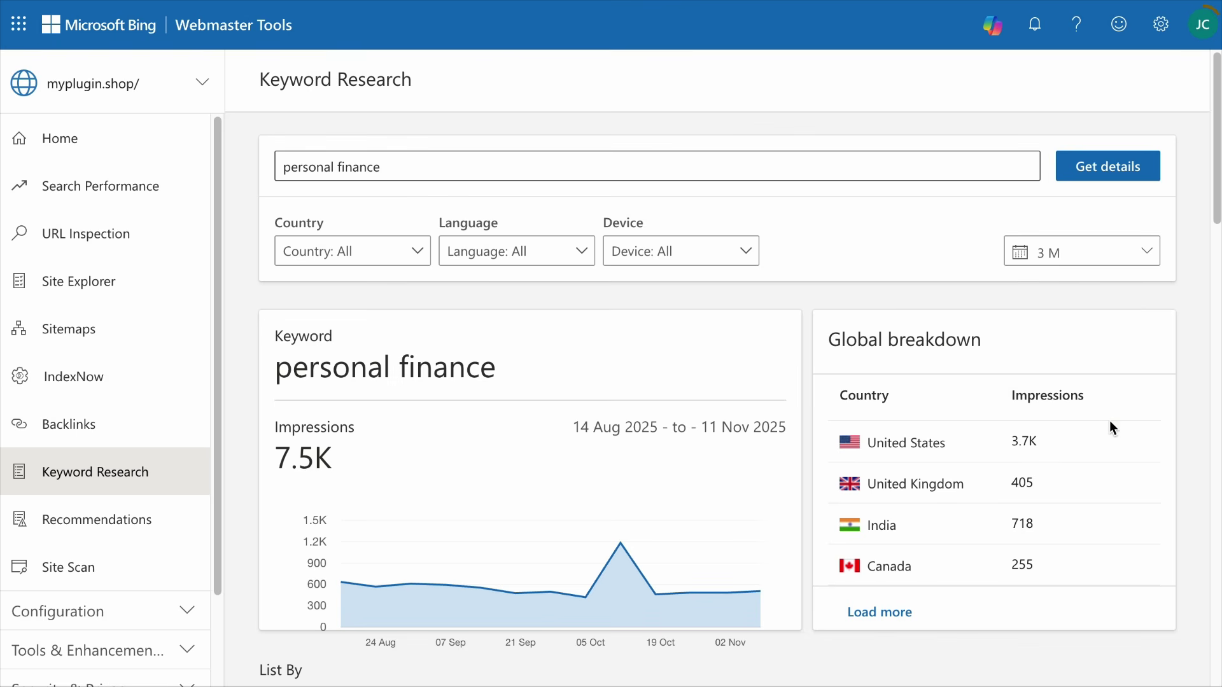
pyautogui.scroll(-5, 922, 469)
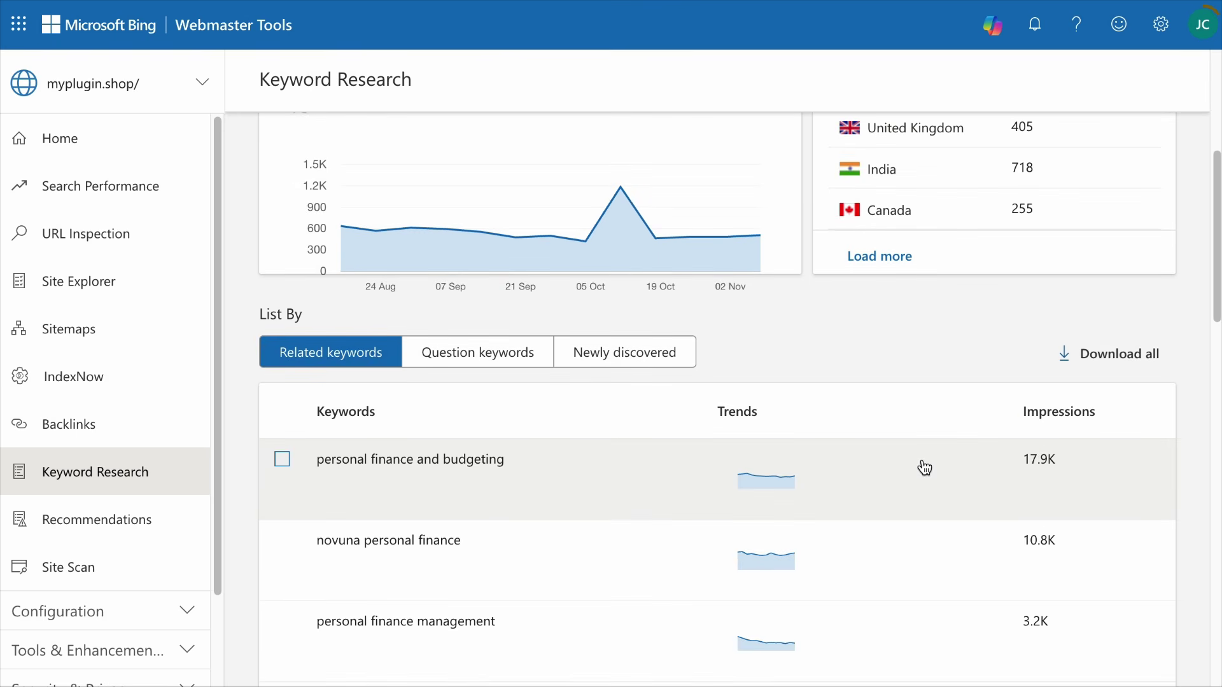
# Look through the related keywords for "personal finance" with their trends and impressions, and the top 10 URLs ranking on this keyword.
pyautogui.scroll(-9, 618, 472)
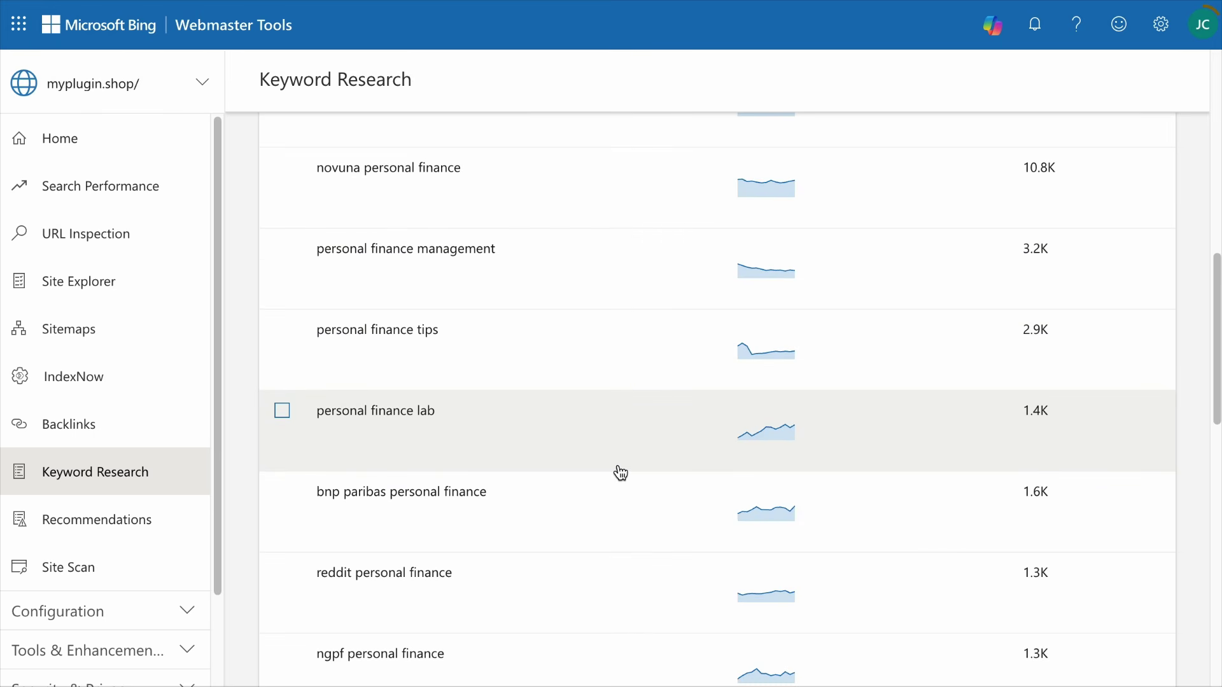
pyautogui.scroll(-5, 618, 471)
pyautogui.scroll(8, 617, 468)
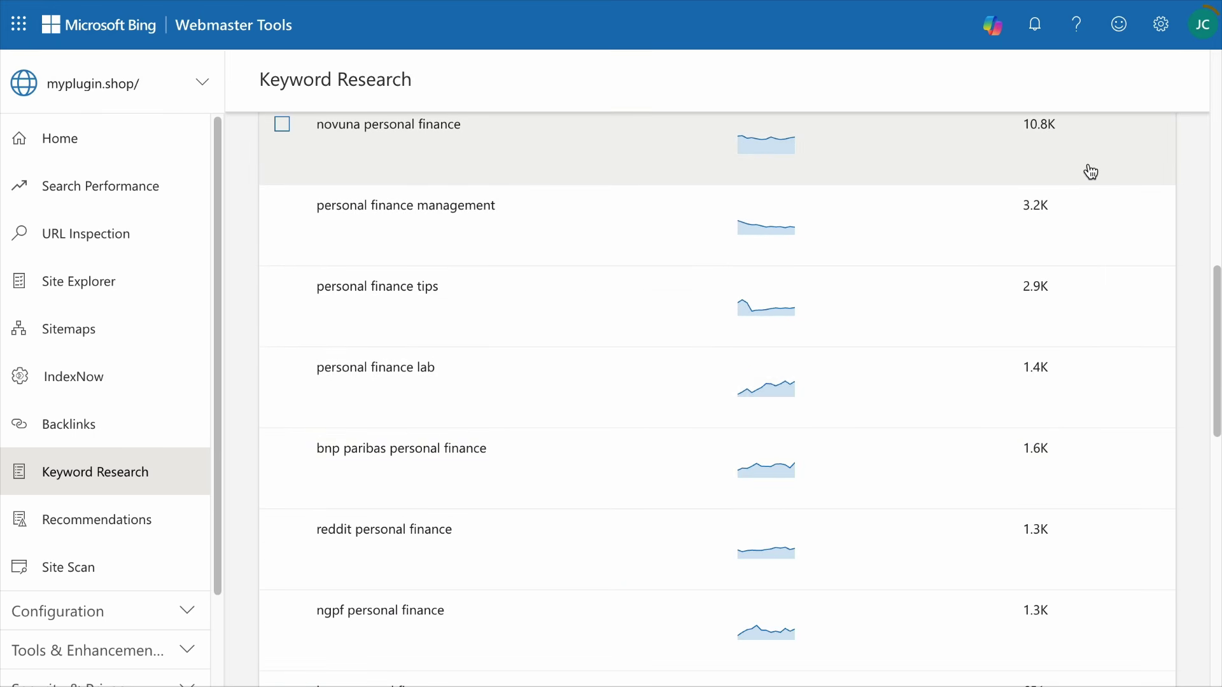
pyautogui.scroll(7, 1009, 272)
pyautogui.scroll(-5, 982, 338)
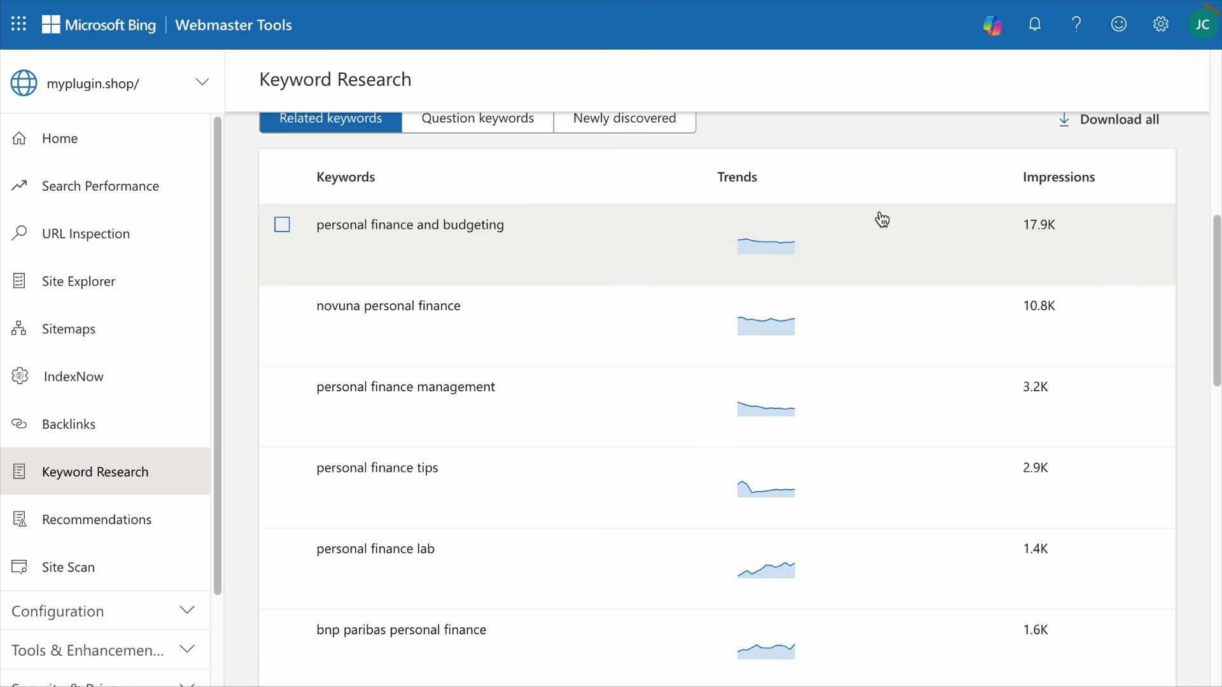
pyautogui.scroll(1, 888, 217)
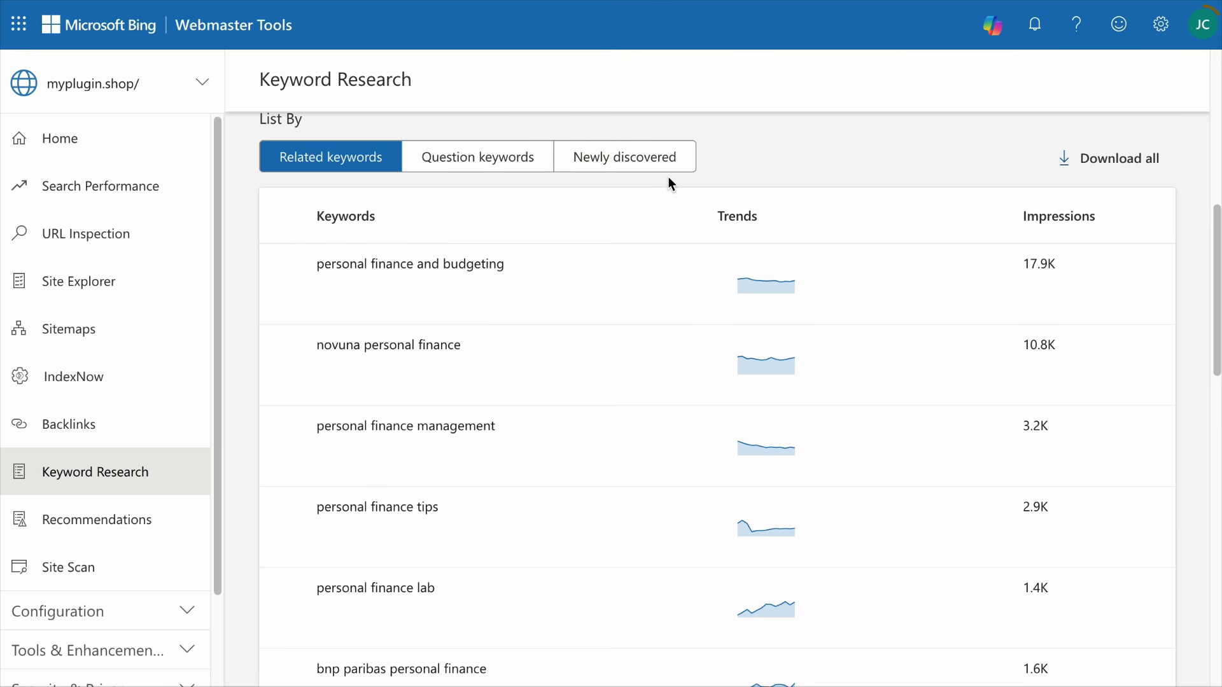
pyautogui.scroll(-15, 621, 279)
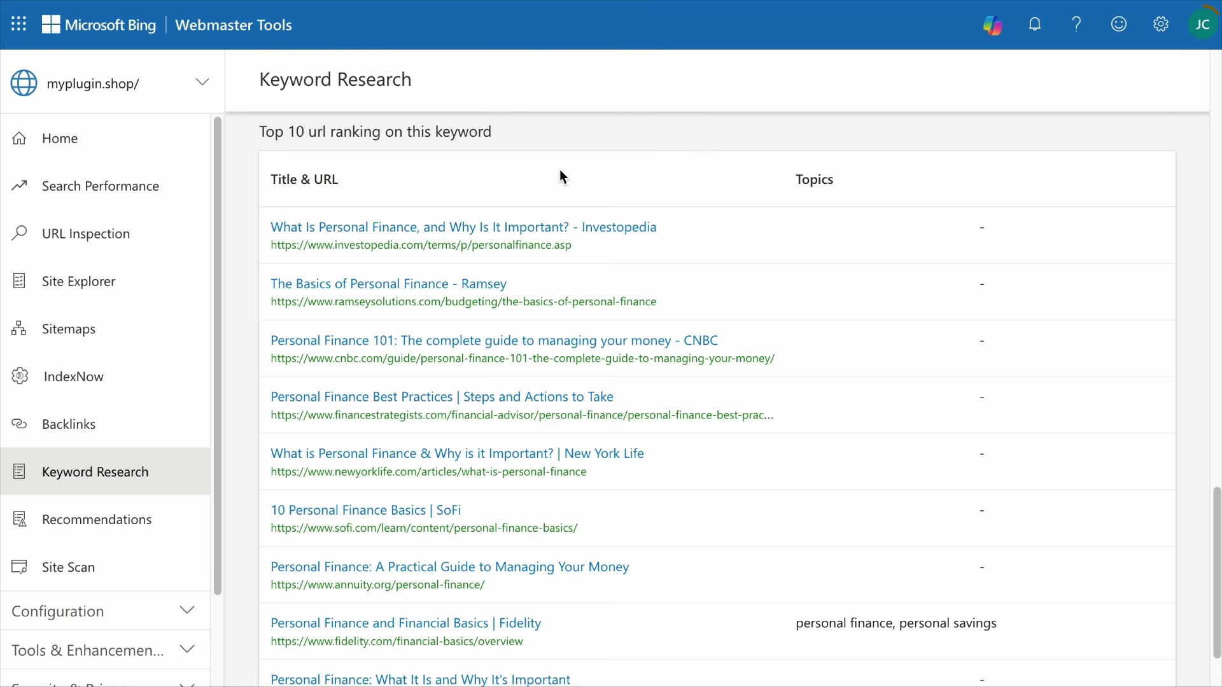
pyautogui.scroll(15, 559, 169)
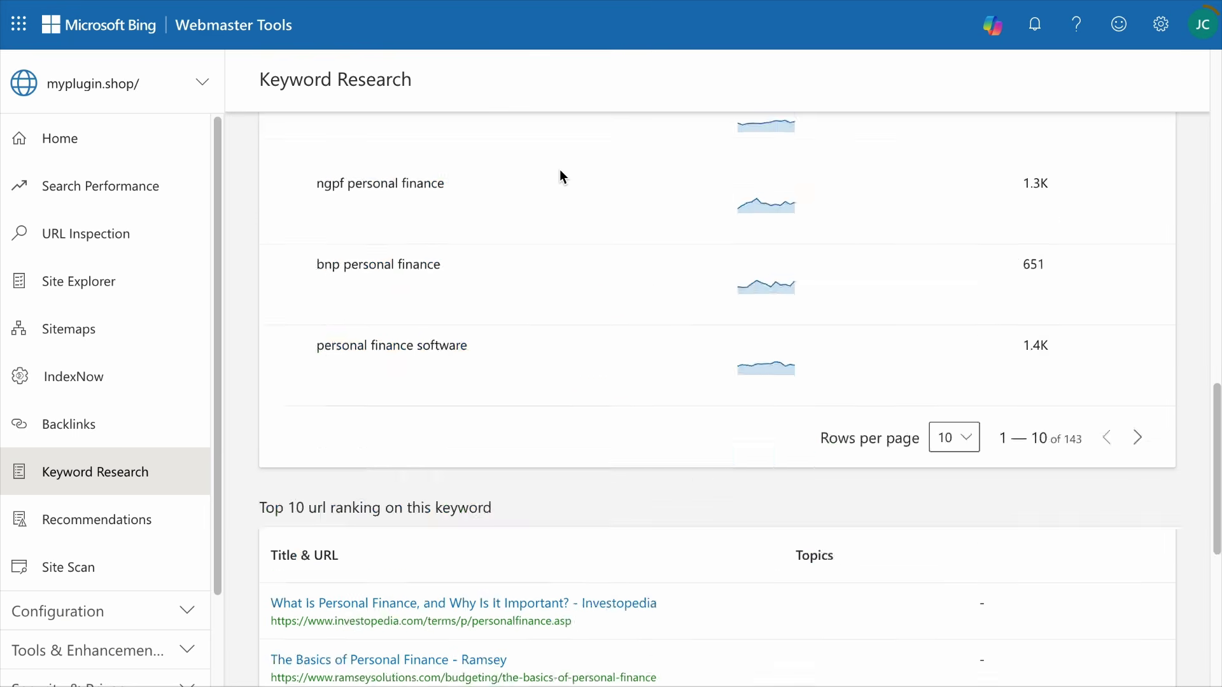
pyautogui.scroll(-3, 558, 170)
pyautogui.scroll(-5, 558, 170)
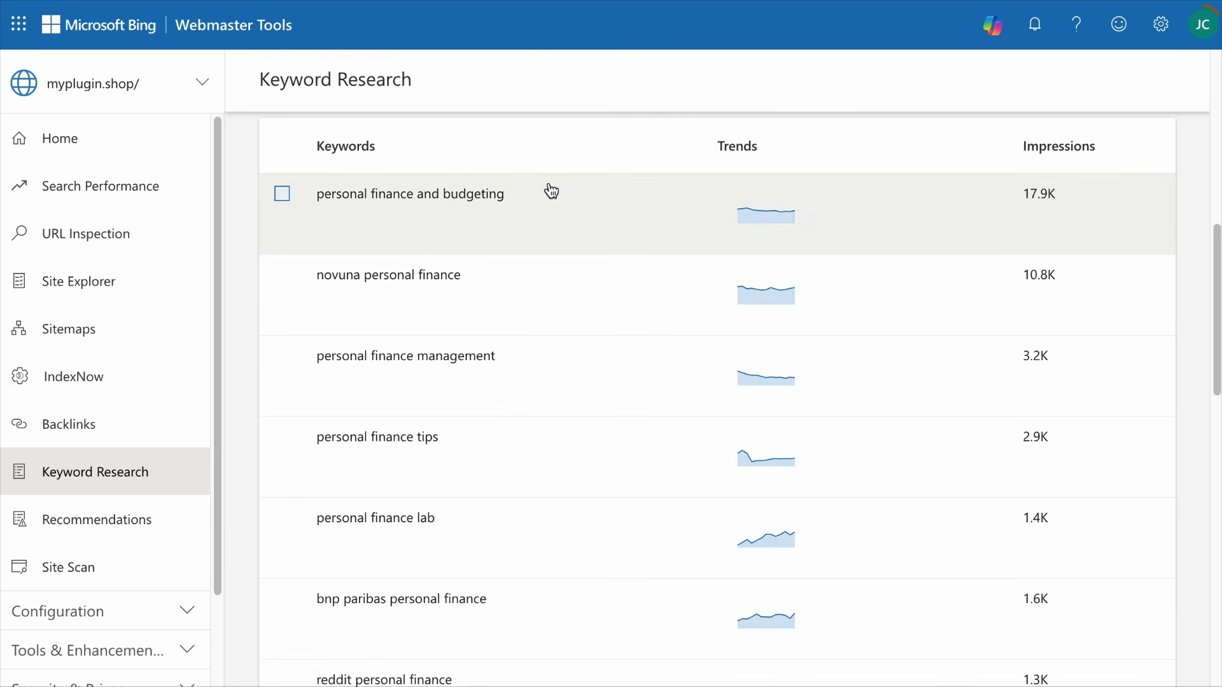
pyautogui.scroll(-2, 337, 606)
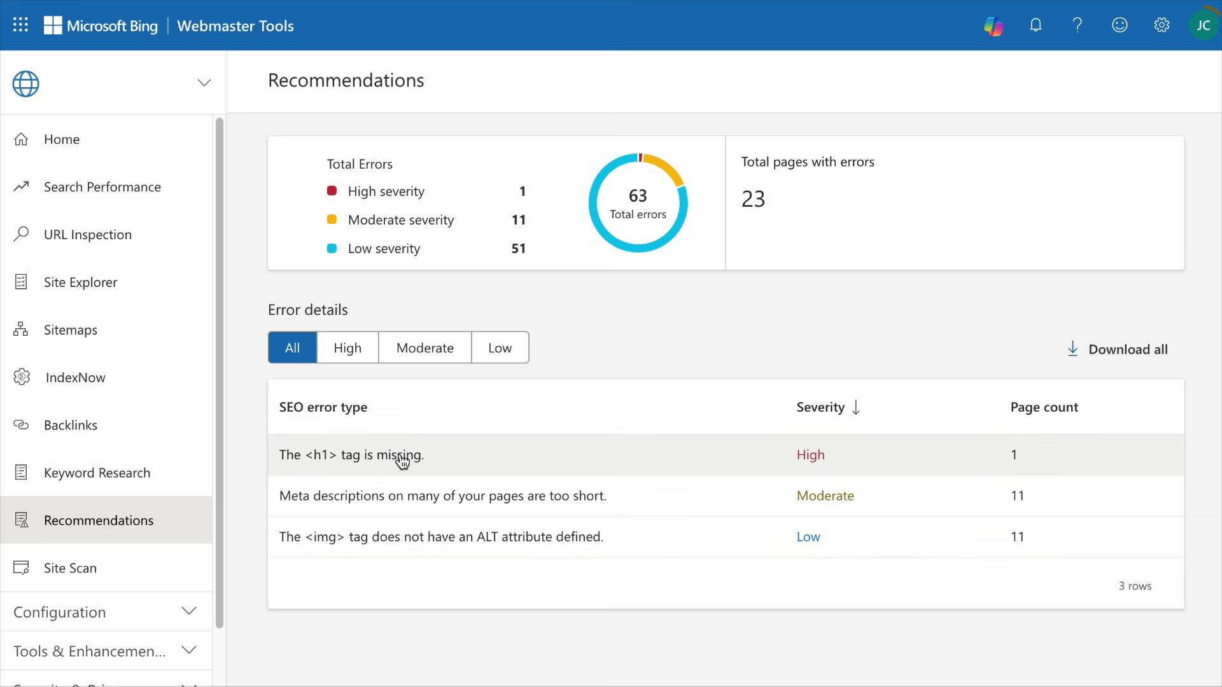
# Review the recommended action and affected pages for the too-short meta descriptions error, and return to the Recommendations overview.
pyautogui.click(491, 499)
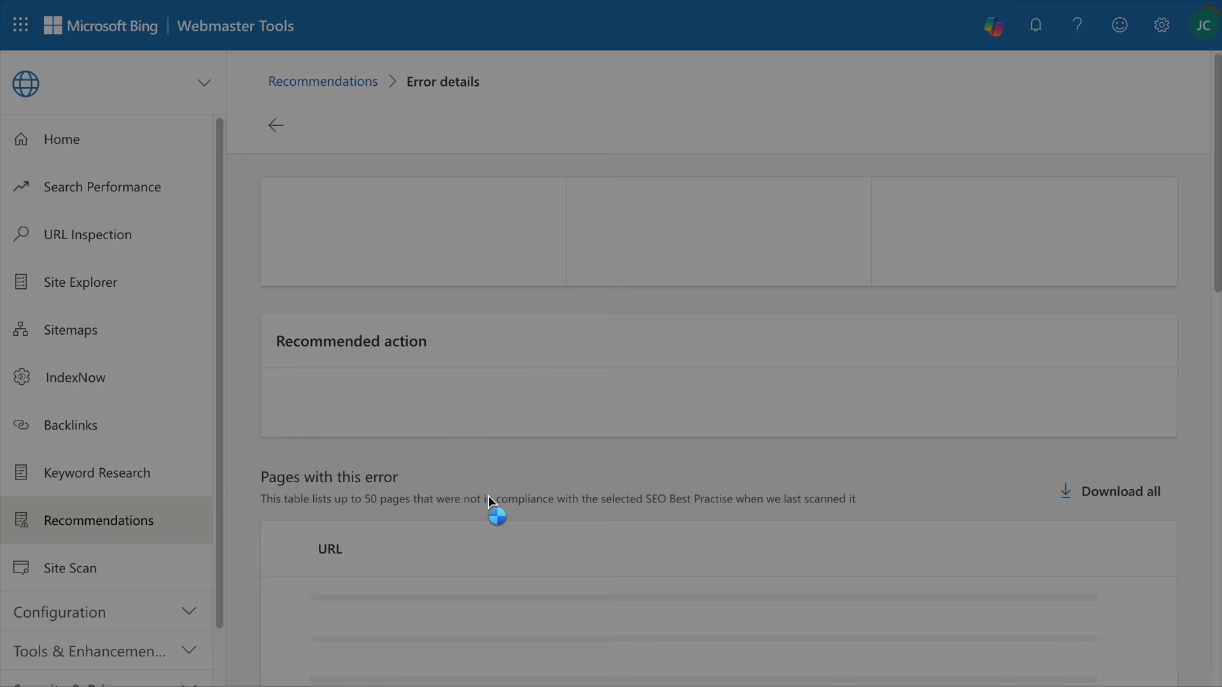
pyautogui.scroll(-2, 491, 503)
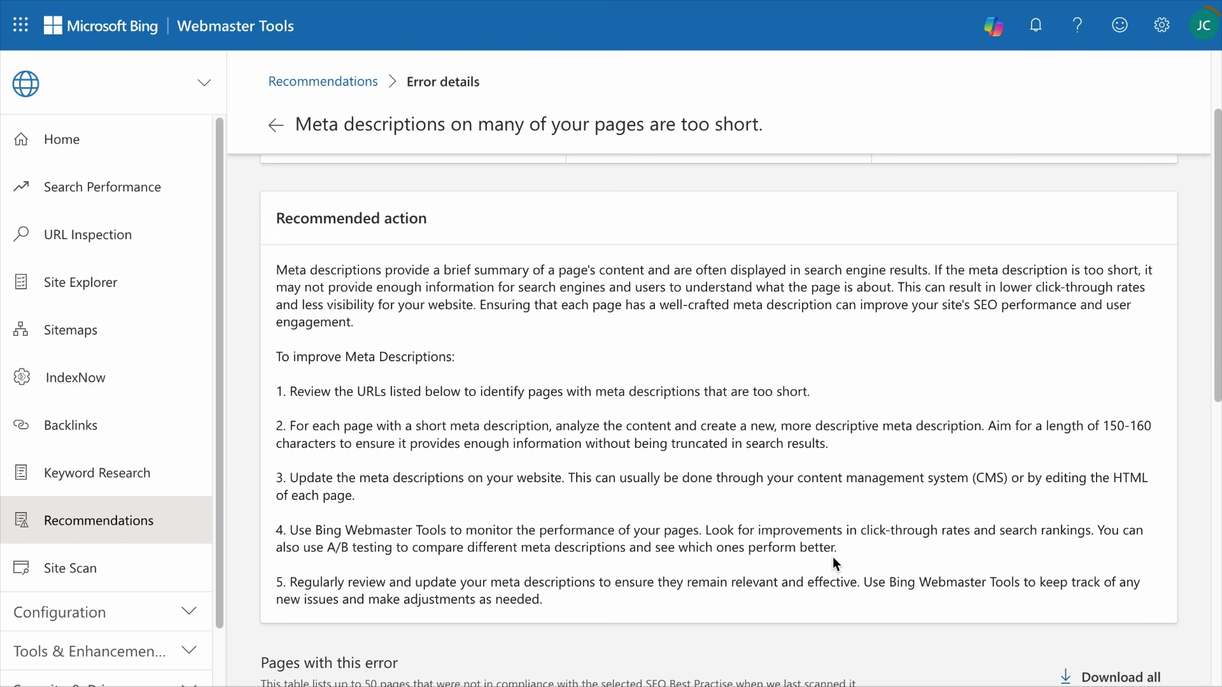
pyautogui.scroll(-2, 833, 555)
pyautogui.scroll(-3, 834, 553)
pyautogui.scroll(-5, 833, 549)
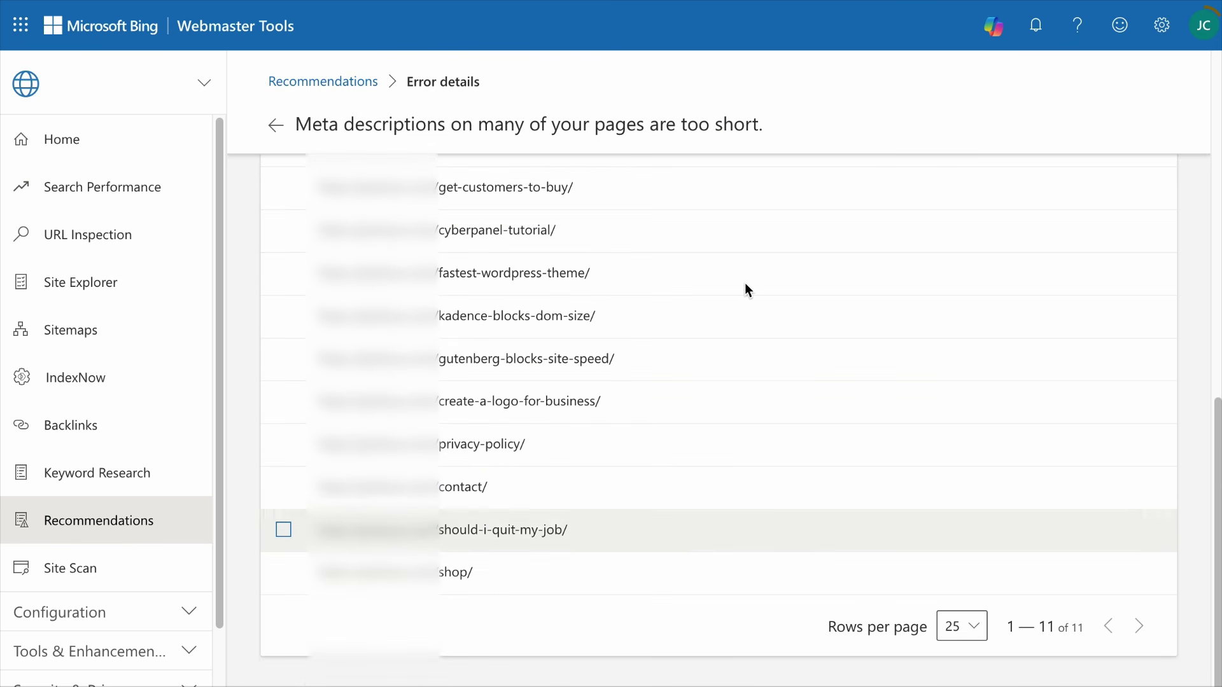
pyautogui.scroll(10, 739, 308)
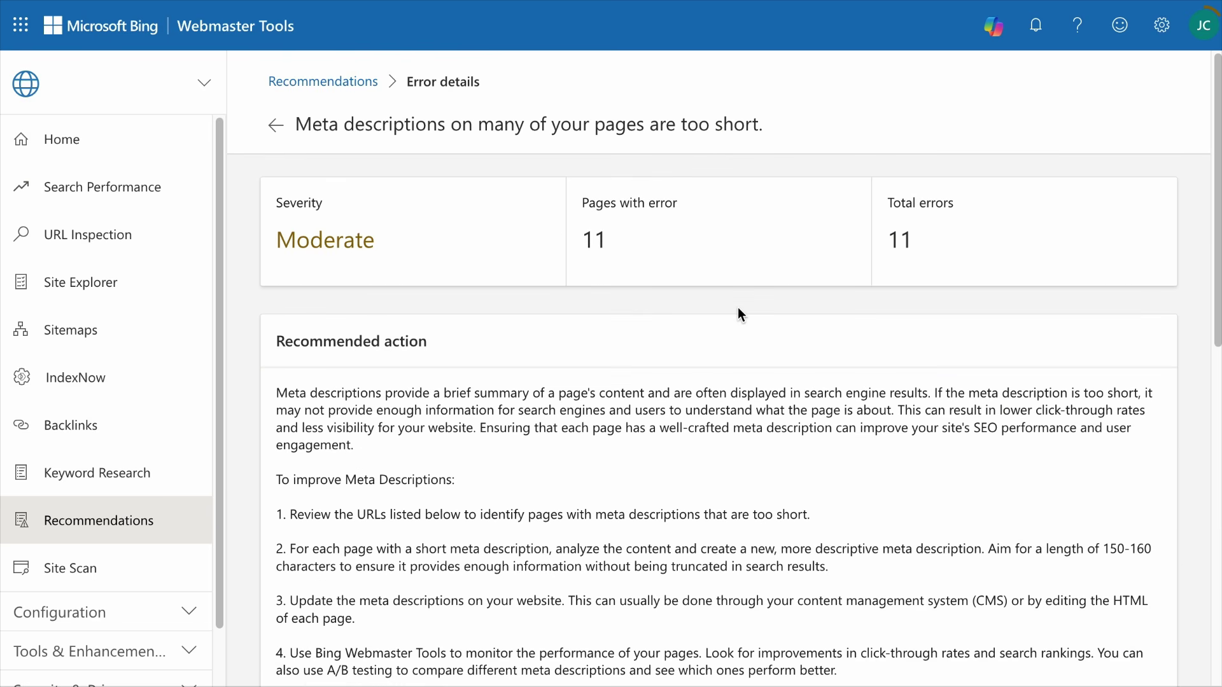
pyautogui.click(276, 125)
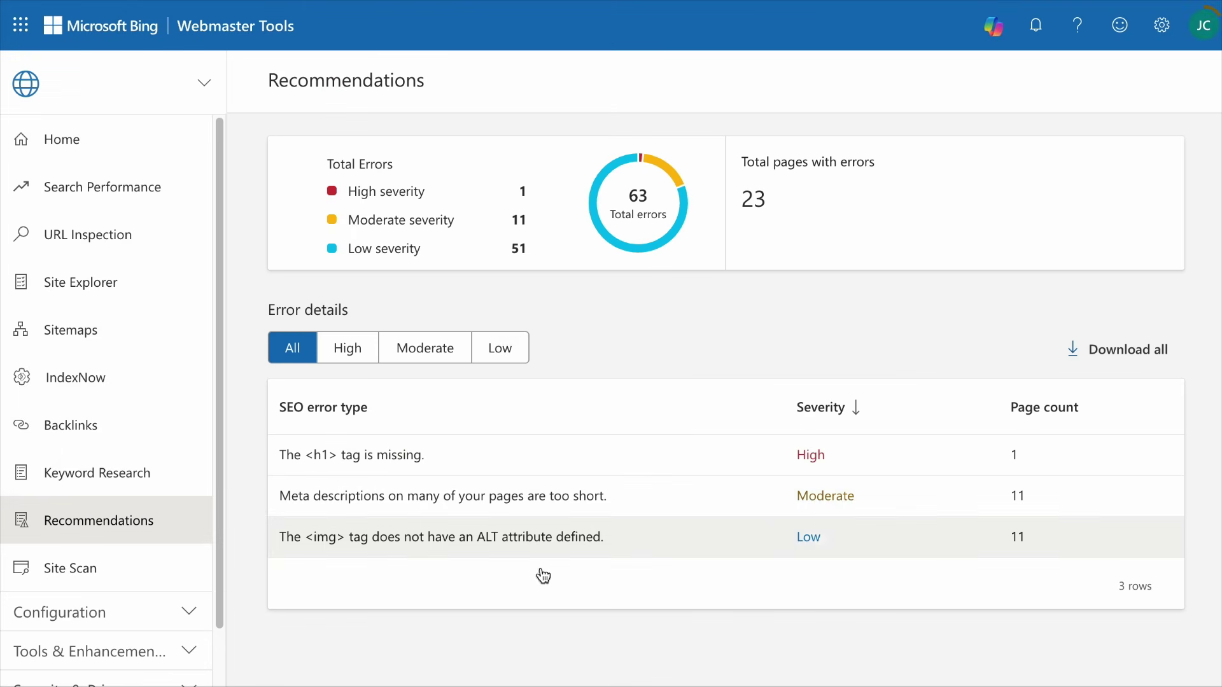
# Set up a new site scan for myplugin.shop and name it "Nov Site Audit".
pyautogui.click(131, 565)
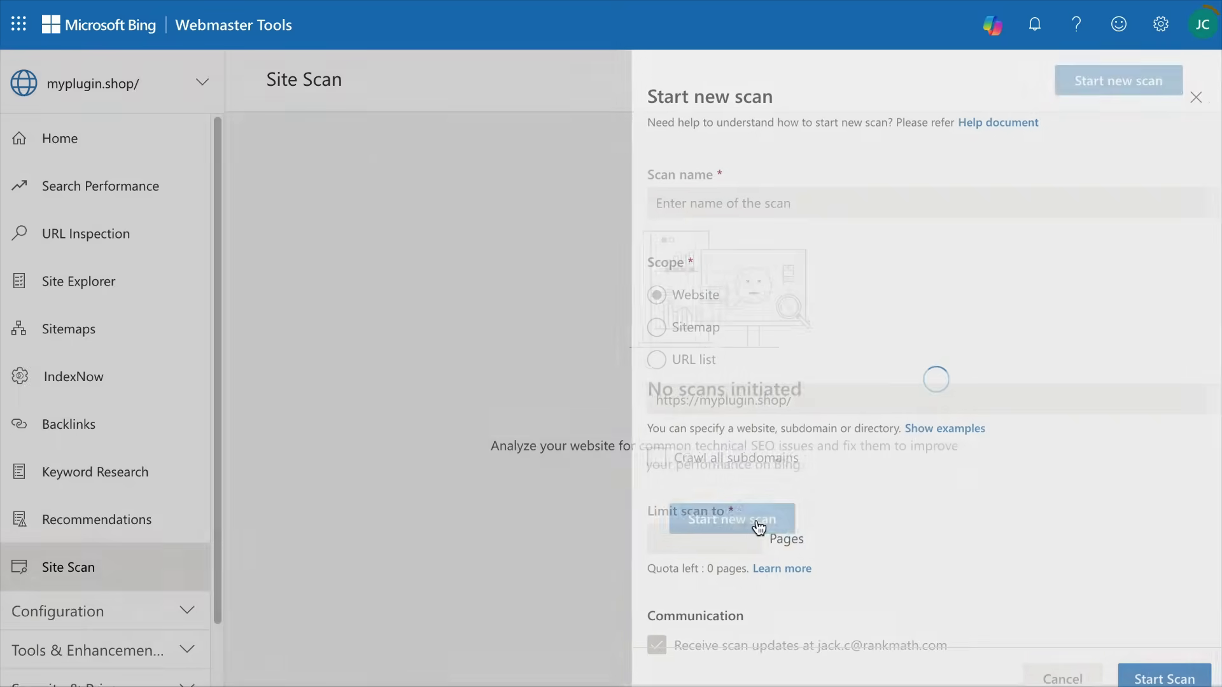
pyautogui.click(758, 526)
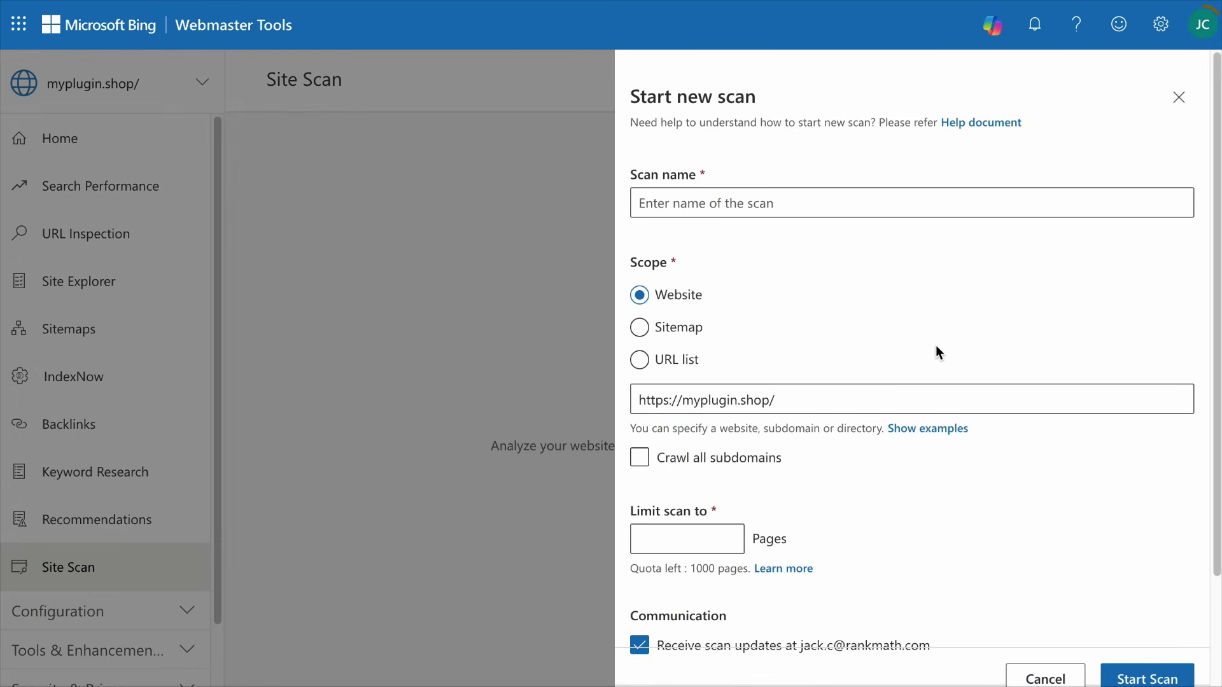
pyautogui.click(838, 203)
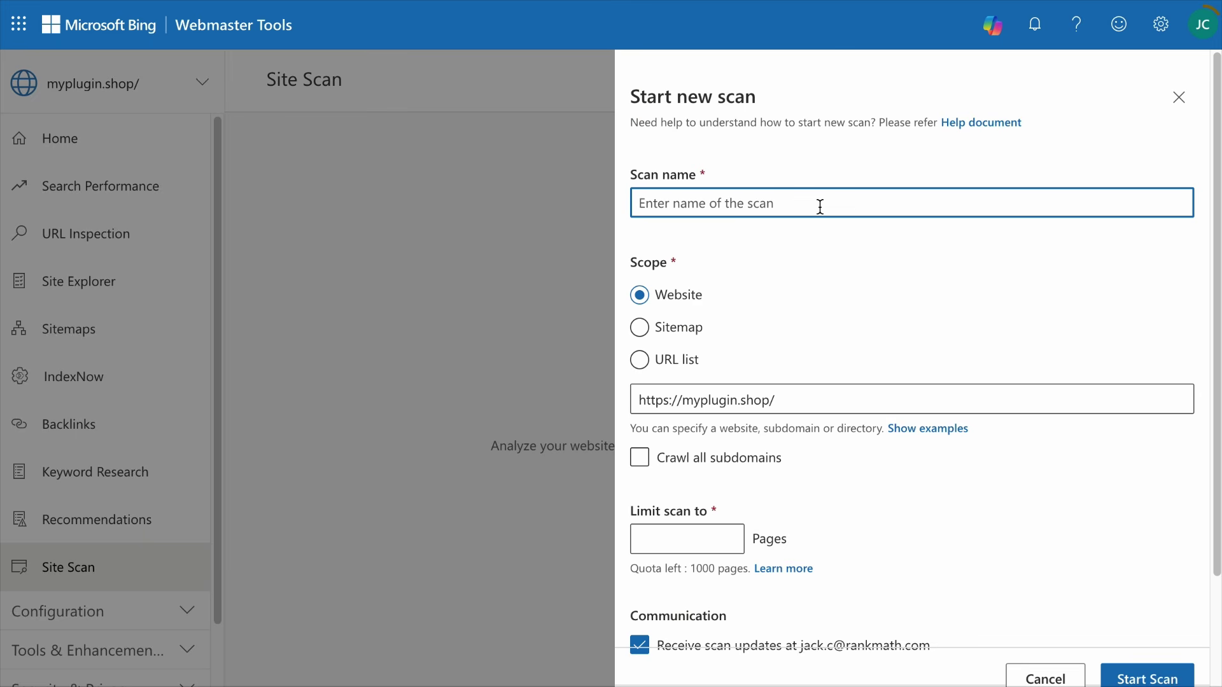
pyautogui.write('Nov Site Audit')
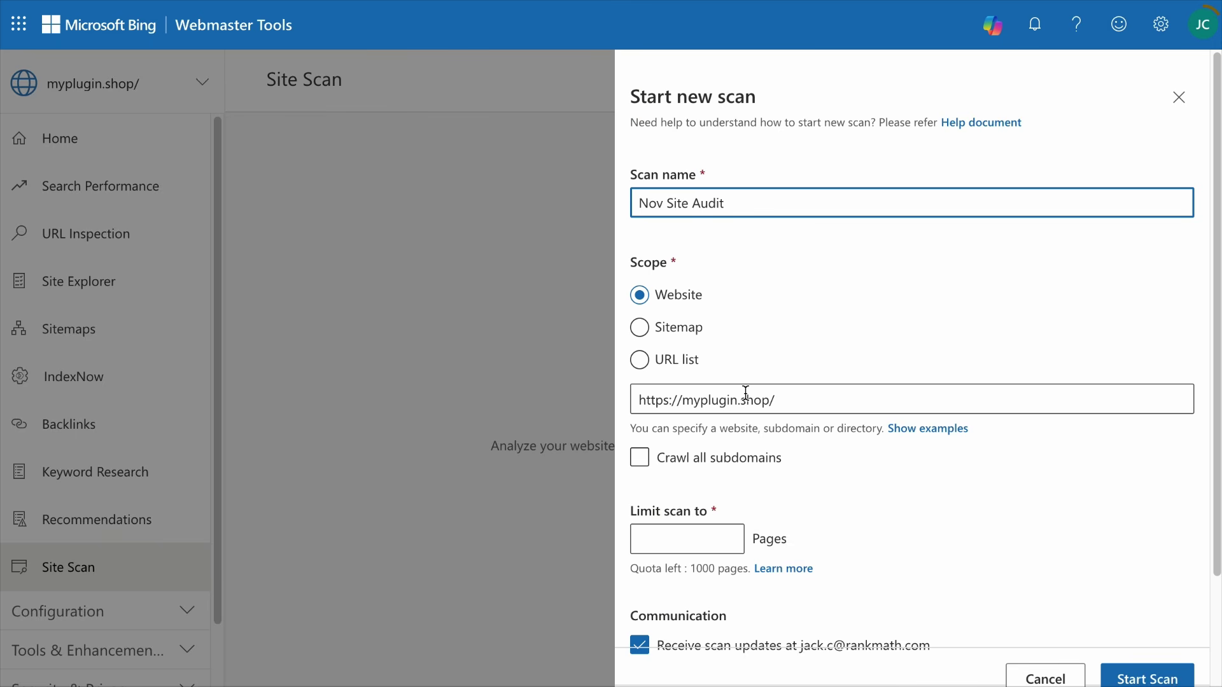
# Try out the Sitemap and URL list scopes for the scan and return the scope to Website.
pyautogui.moveTo(780, 401); pyautogui.dragTo(567, 396)
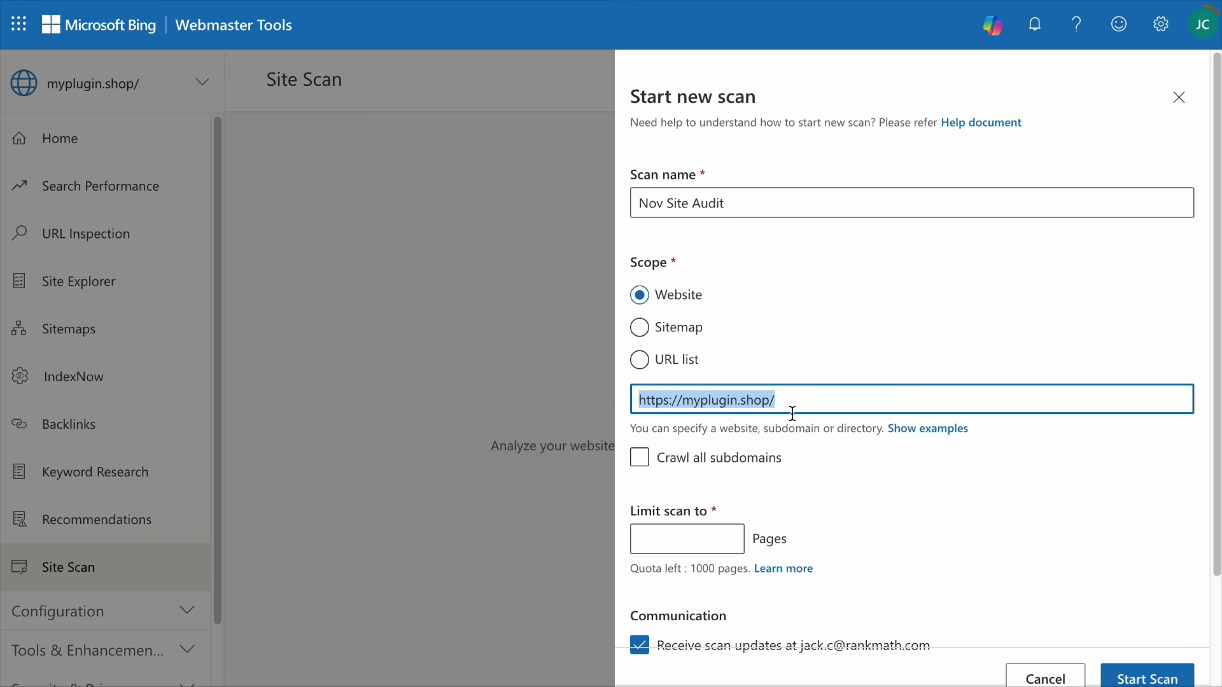
pyautogui.click(660, 330)
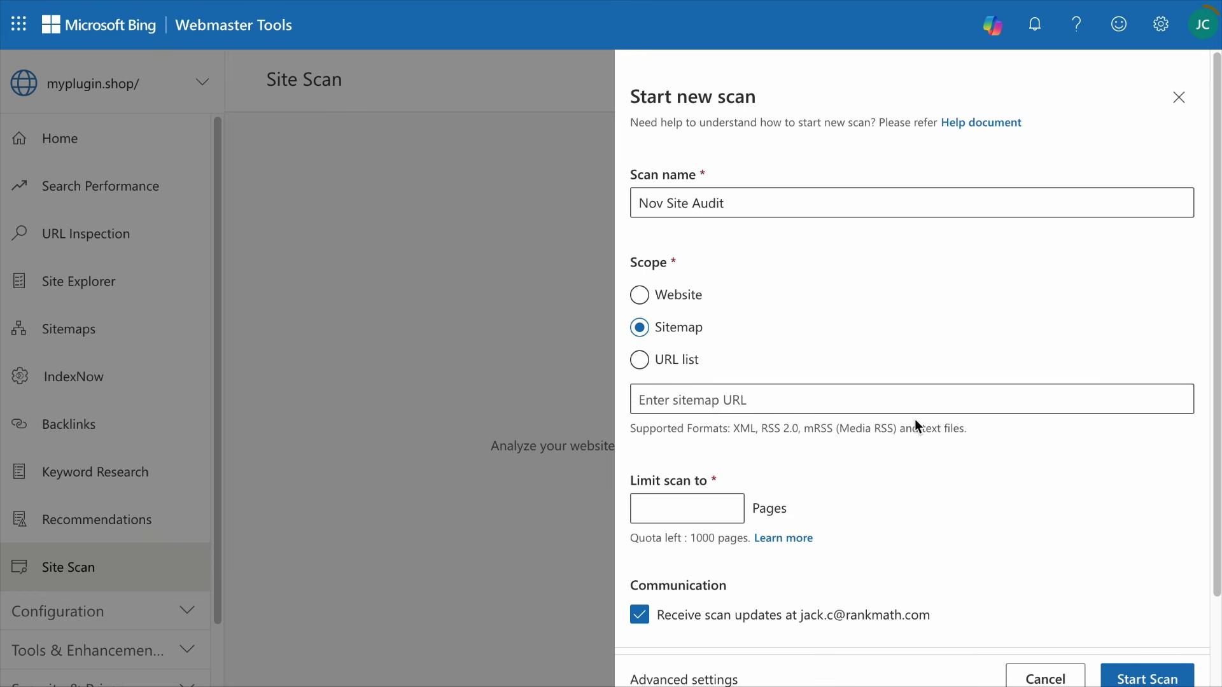
pyautogui.click(641, 361)
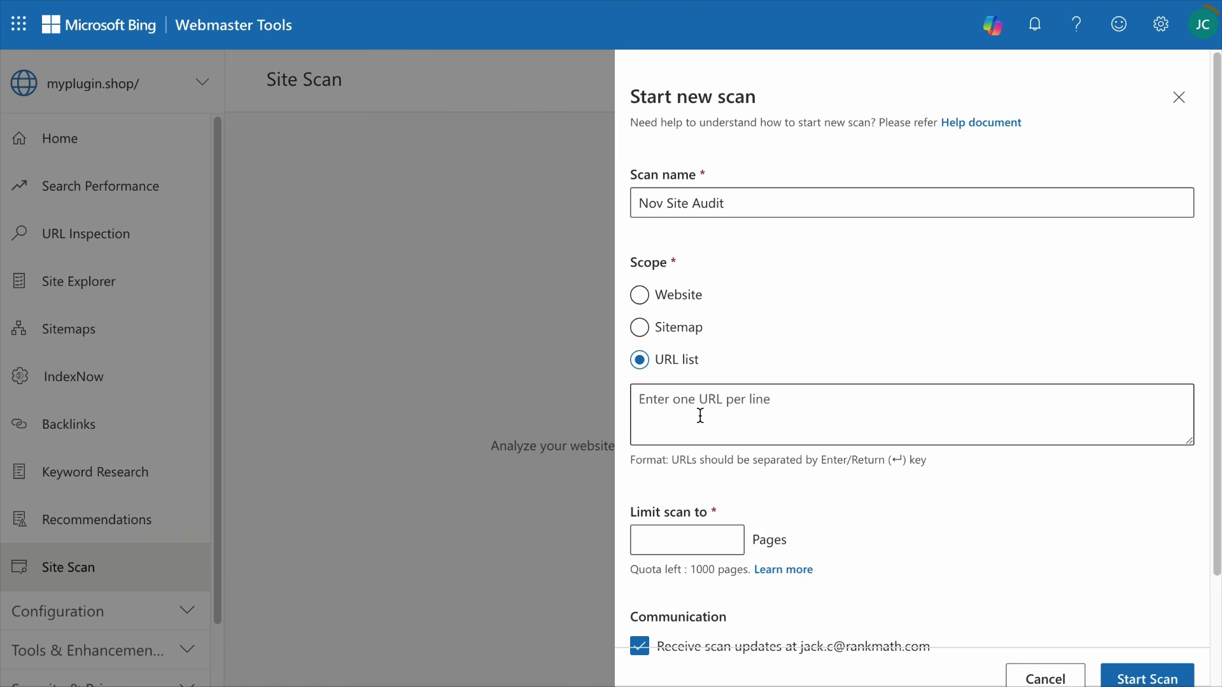
pyautogui.scroll(-1, 700, 415)
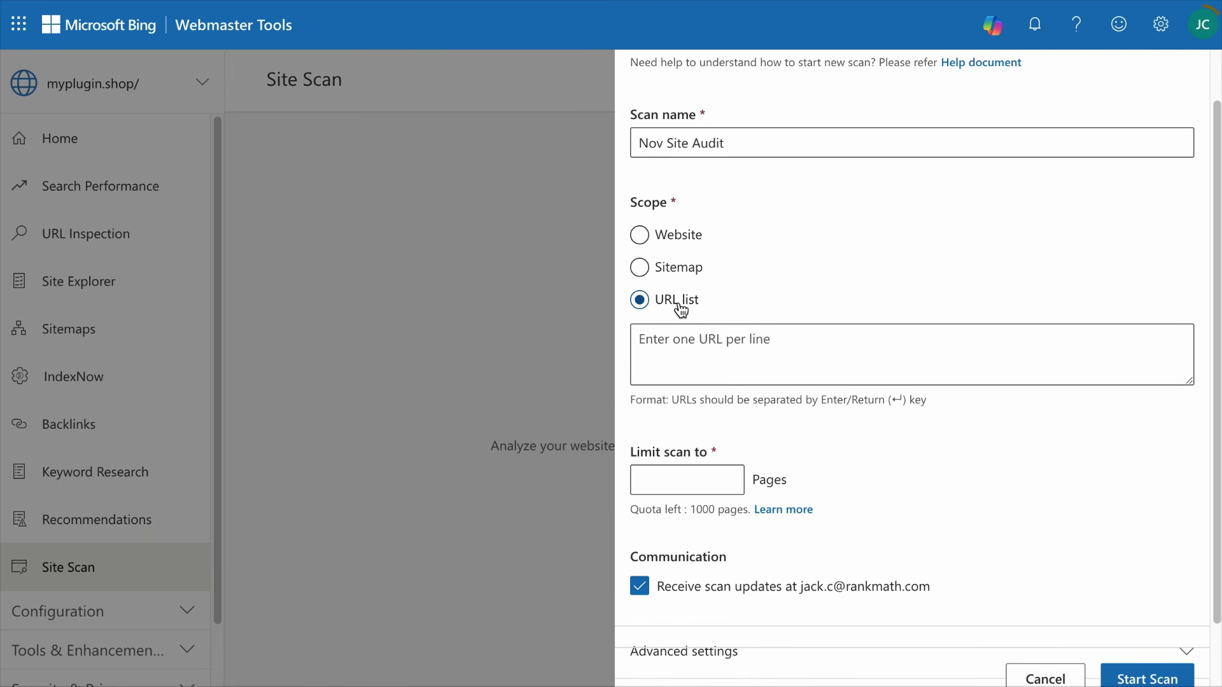
pyautogui.click(722, 350)
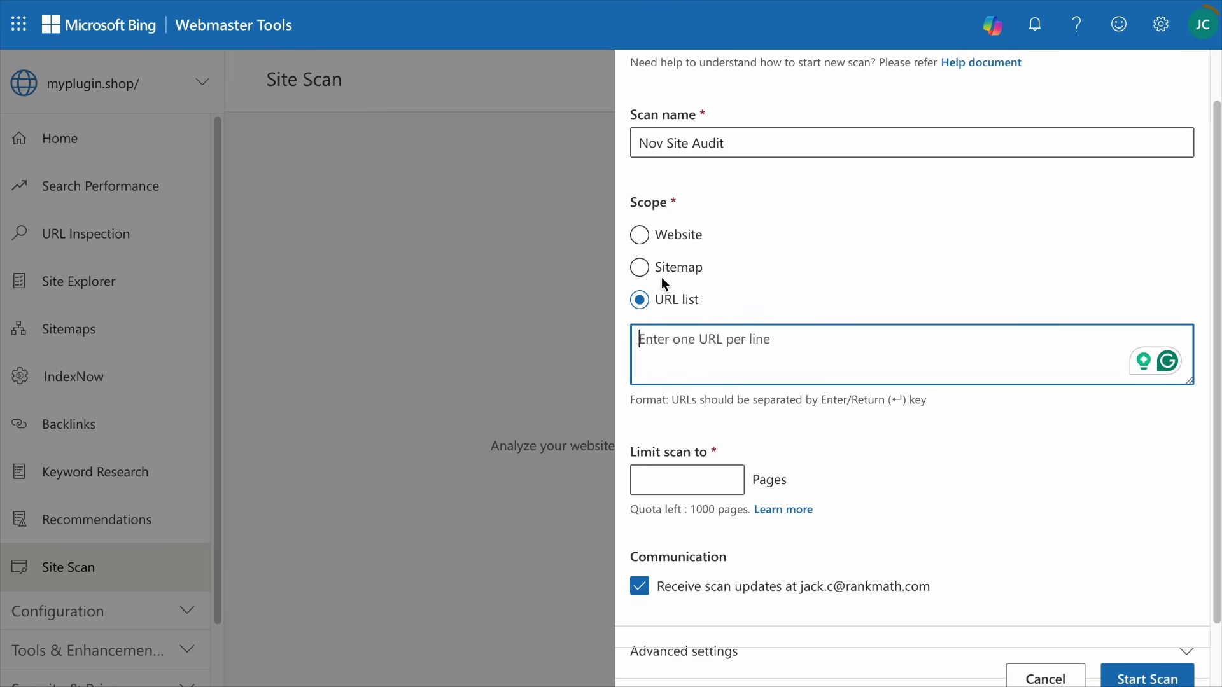
pyautogui.click(639, 237)
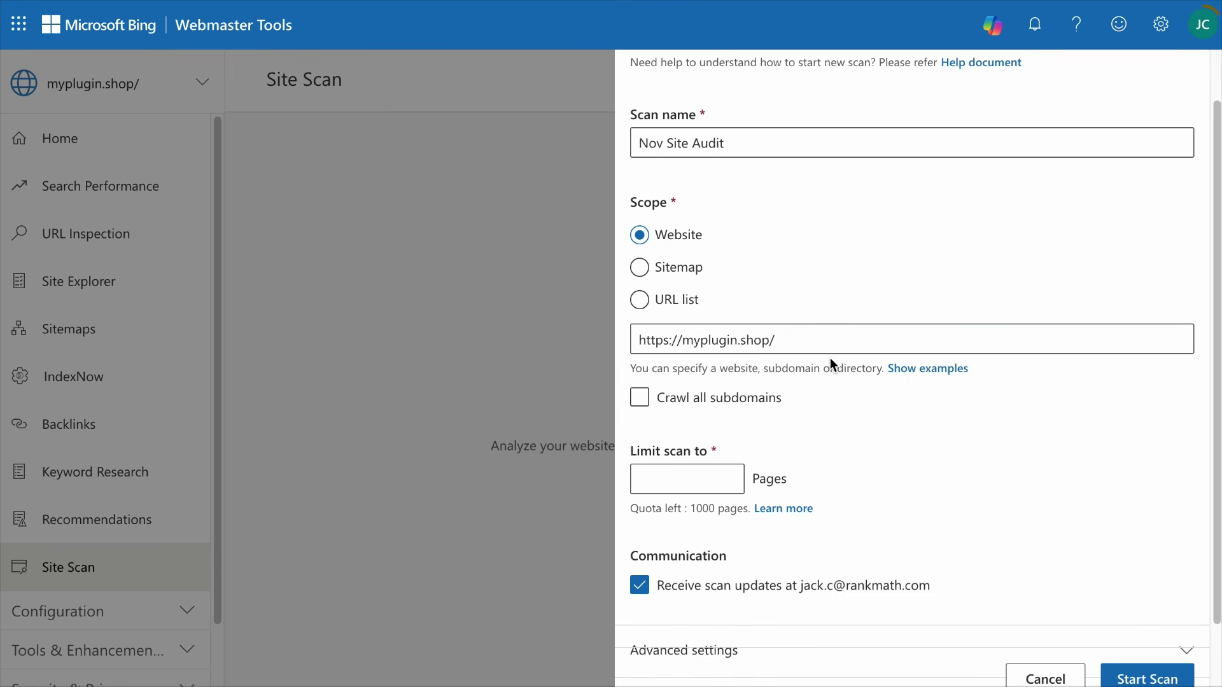
# Limit the scan to 500 pages and start it.
pyautogui.click(704, 473)
pyautogui.scroll(-2, 704, 472)
pyautogui.write('1')
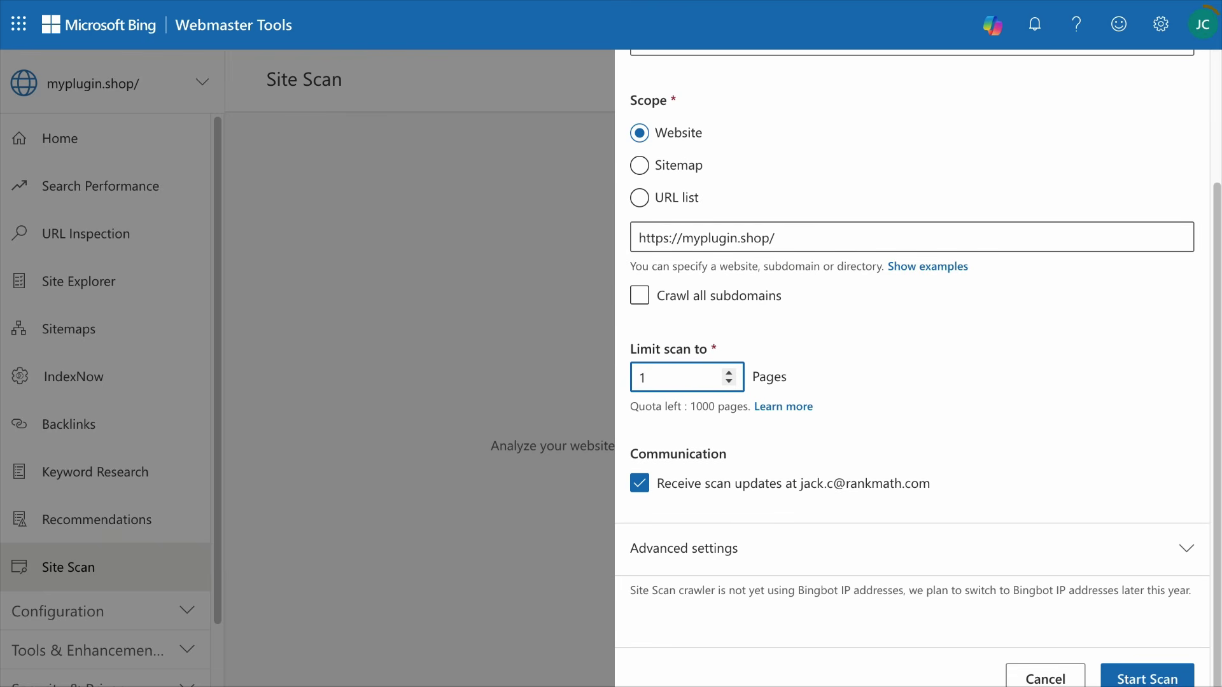
pyautogui.press('BackSpace')
pyautogui.write('500')
pyautogui.click(1146, 678)
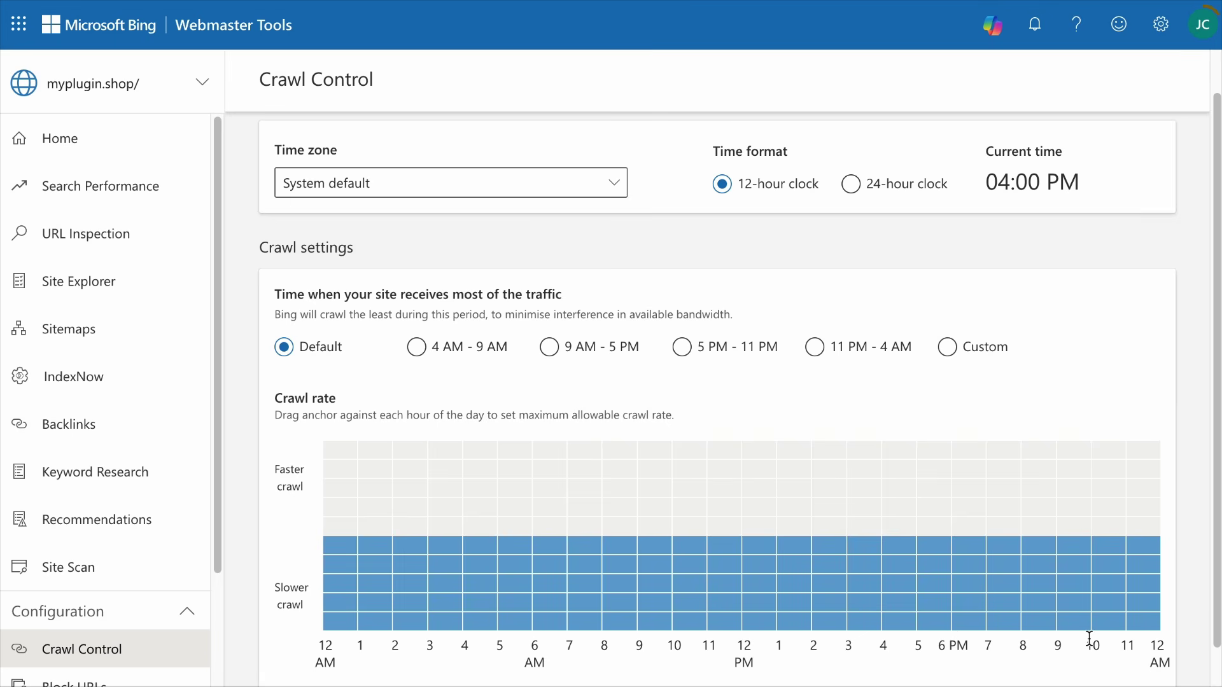
# Set the site's busiest traffic period to 5 PM - 11 PM in Crawl Control, and open the Block URLs form to read its description.
pyautogui.click(681, 348)
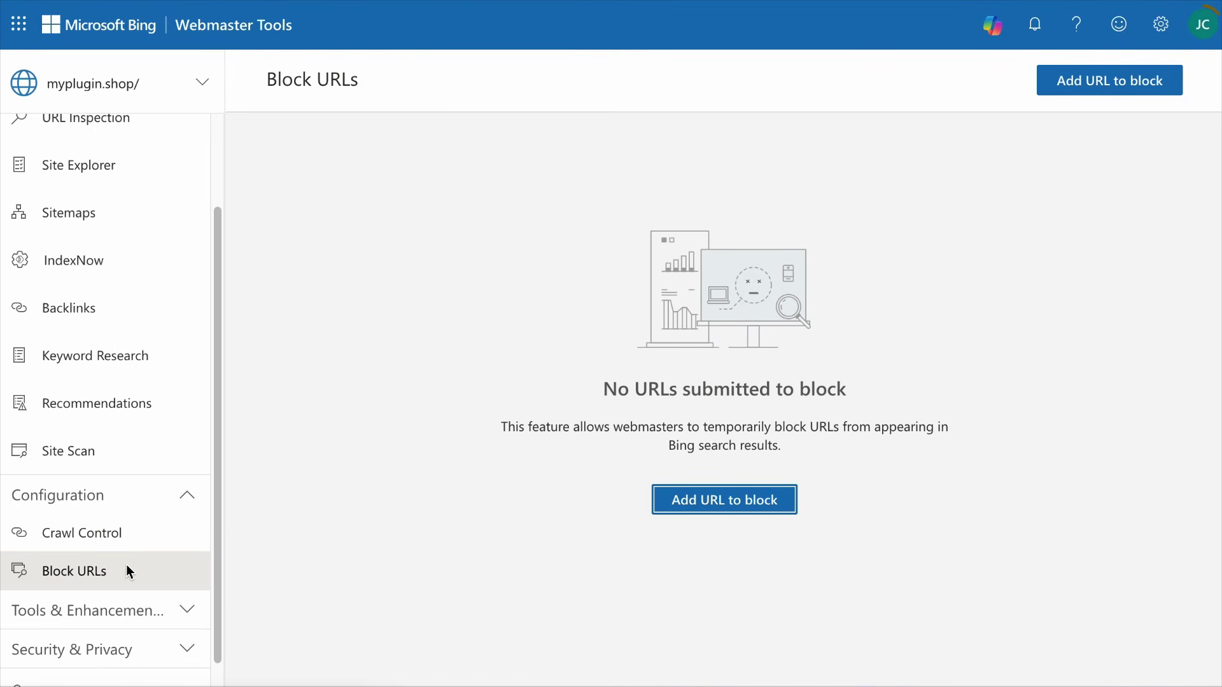
pyautogui.click(687, 500)
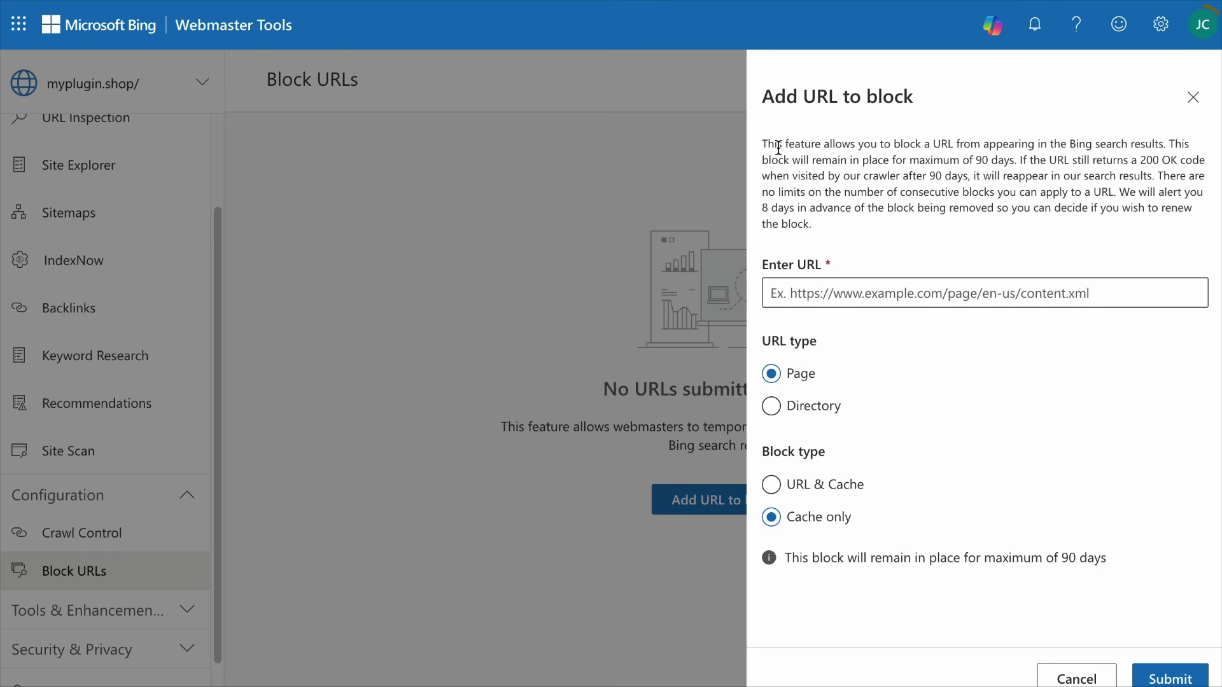
pyautogui.moveTo(762, 145); pyautogui.dragTo(1165, 145)
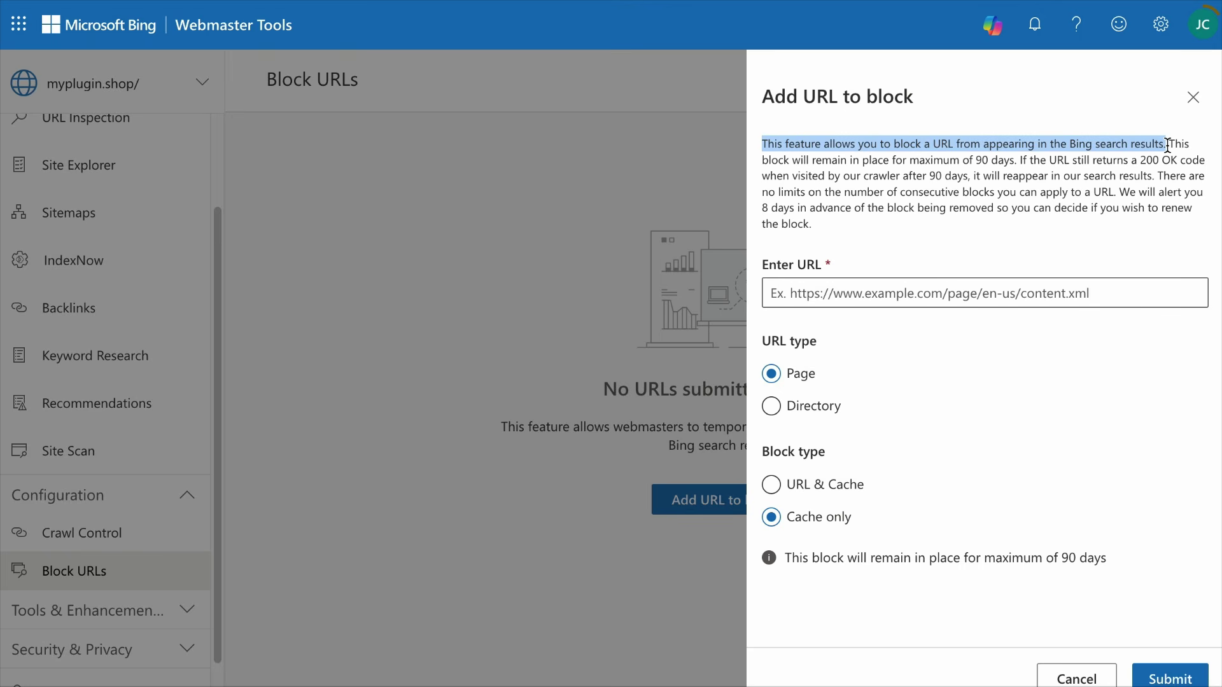
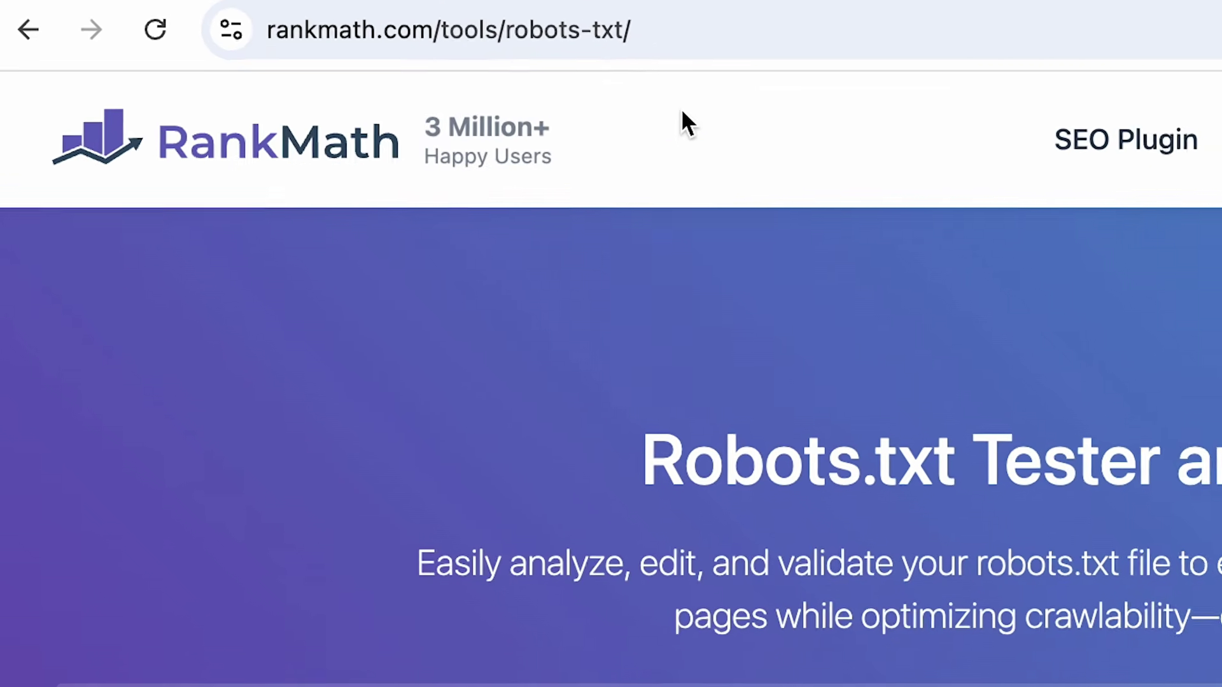
pyautogui.click(371, 24)
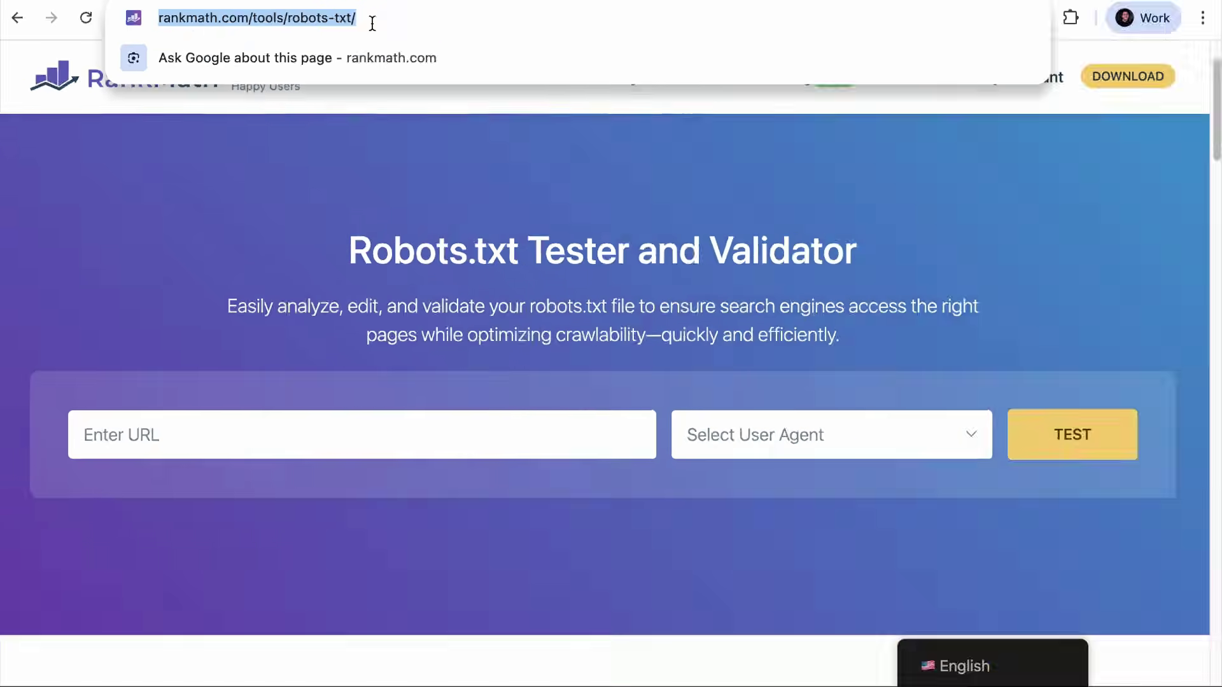
pyautogui.press('Escape')
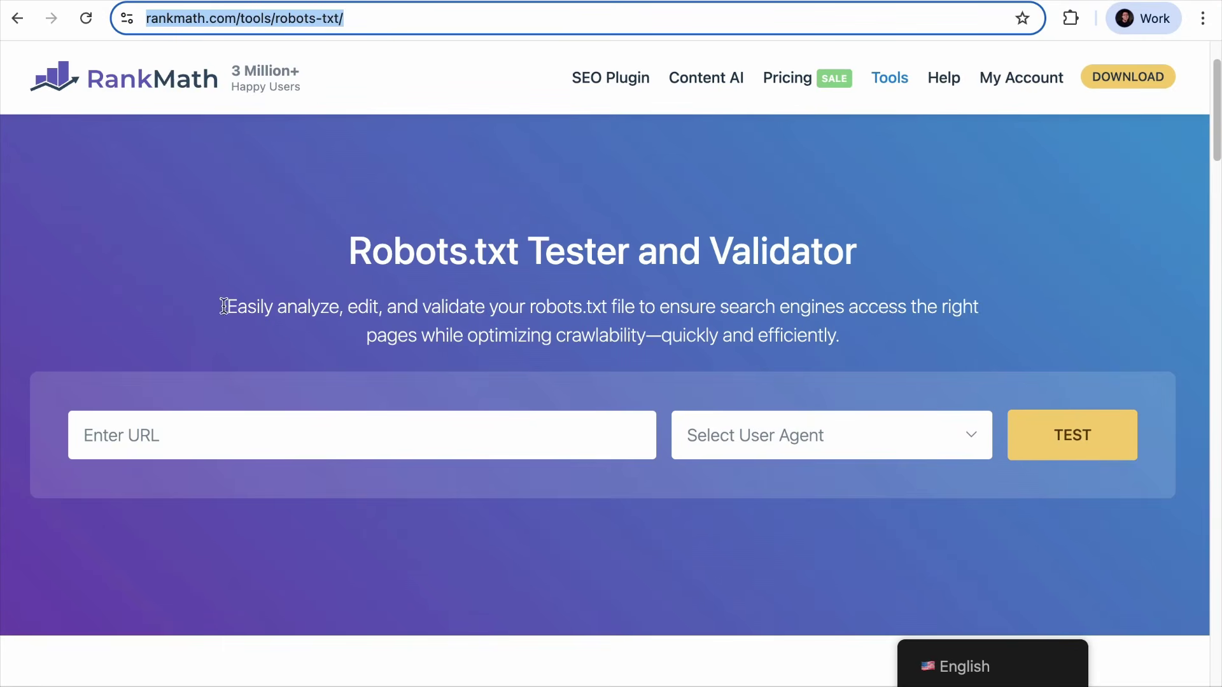
pyautogui.click(133, 436)
pyautogui.write('https://myplugin.shop/')
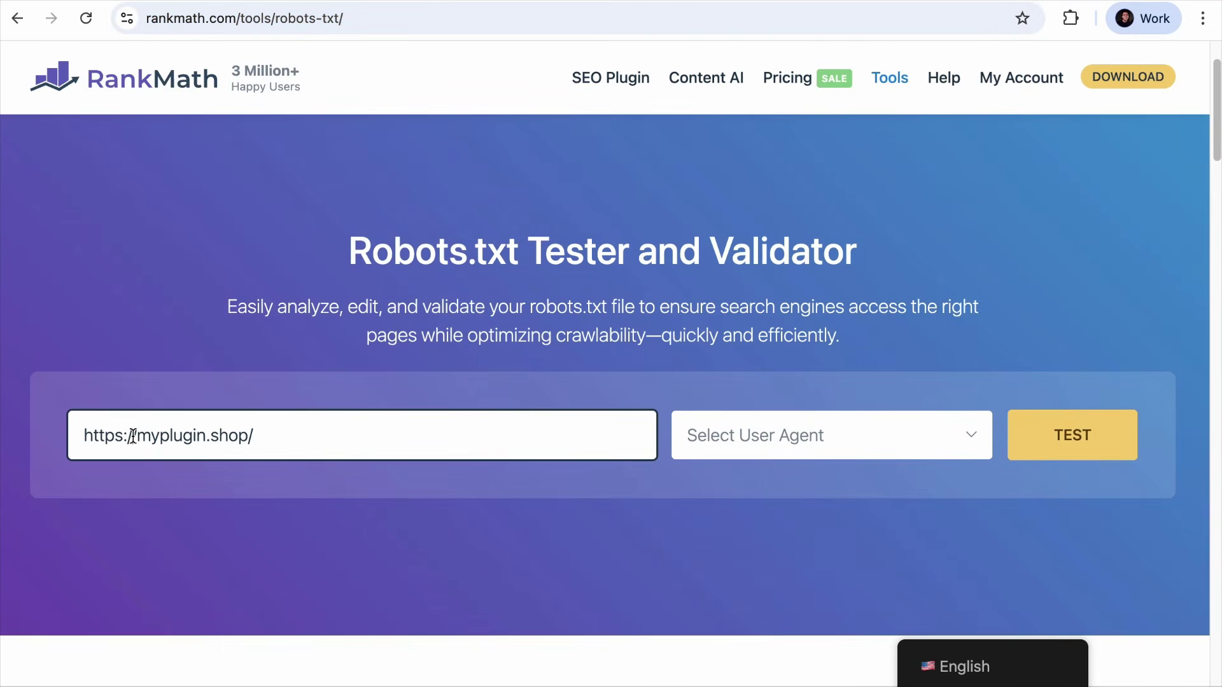
pyautogui.click(828, 448)
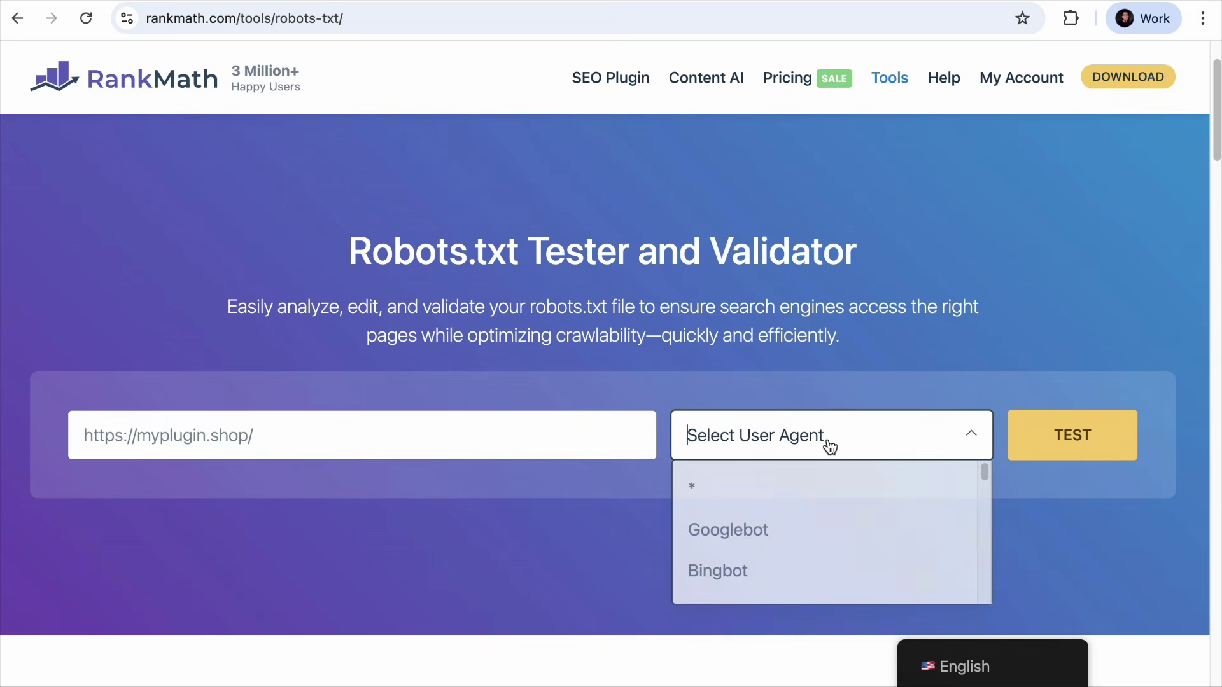
pyautogui.click(834, 579)
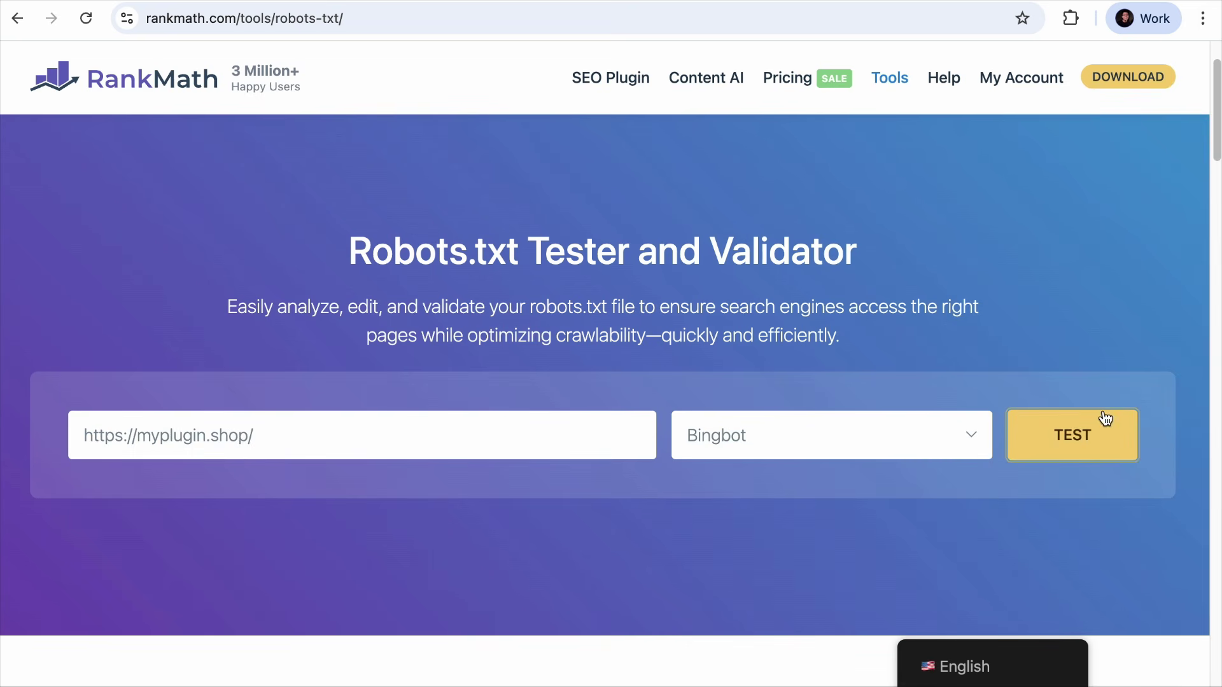
pyautogui.click(1095, 437)
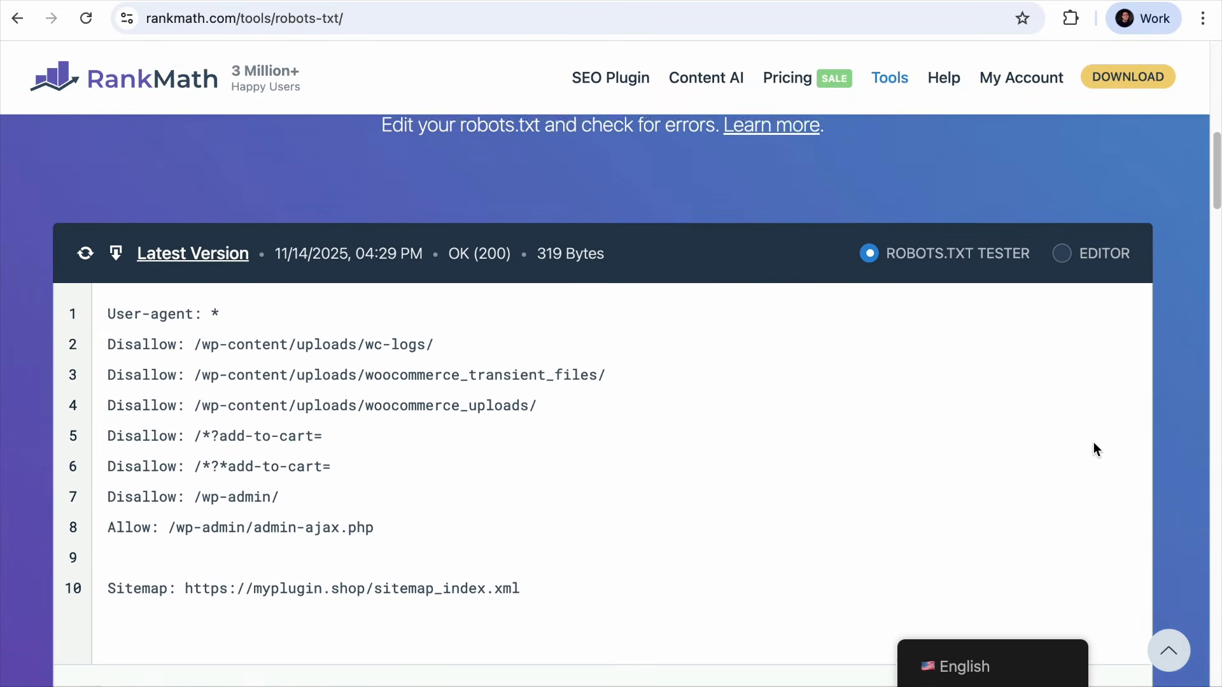
# In the robots.txt editor, add the rules "User-agent: Bingbot" and "Disallow: /category/" below the Allow line and validate the code.
pyautogui.scroll(-2, 605, 412)
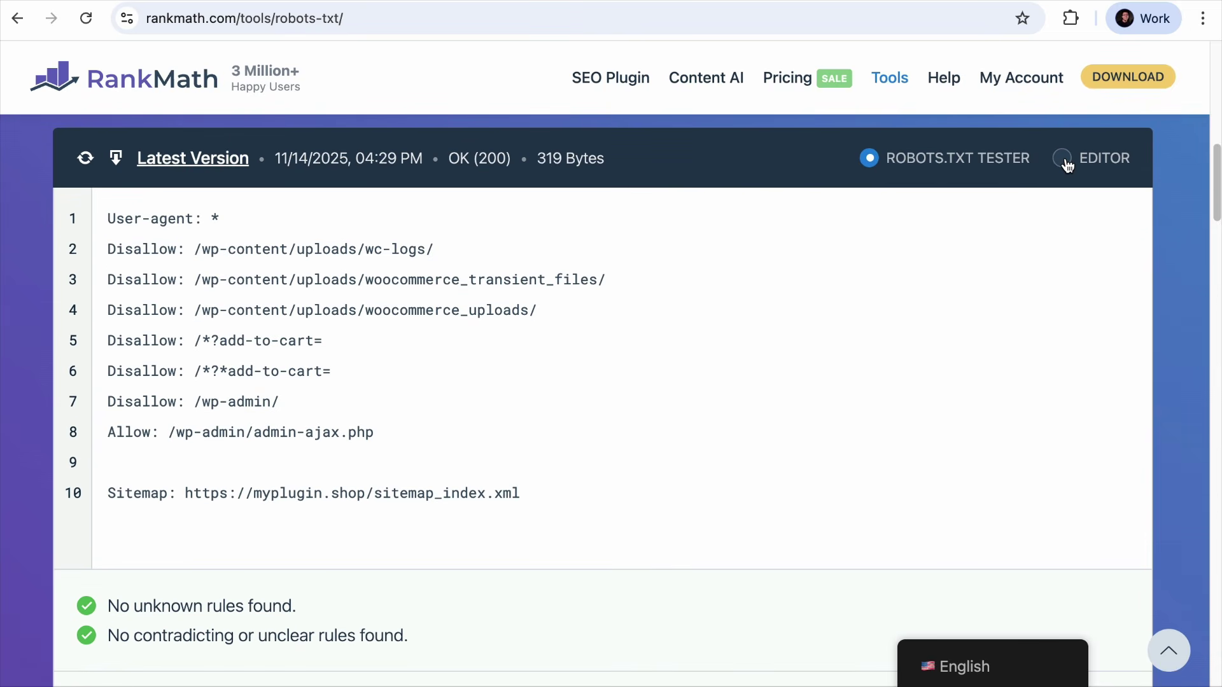
pyautogui.click(1068, 164)
pyautogui.click(628, 446)
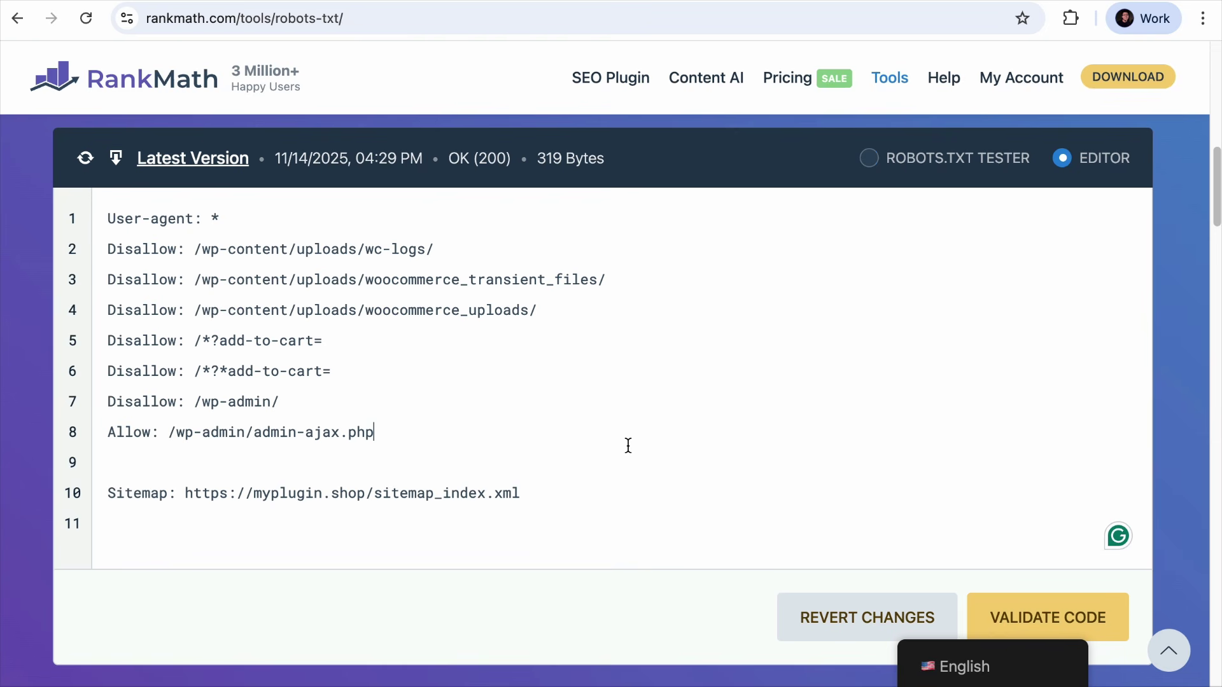
pyautogui.press('Return')
pyautogui.press('Return')
pyautogui.scroll(-1, 628, 442)
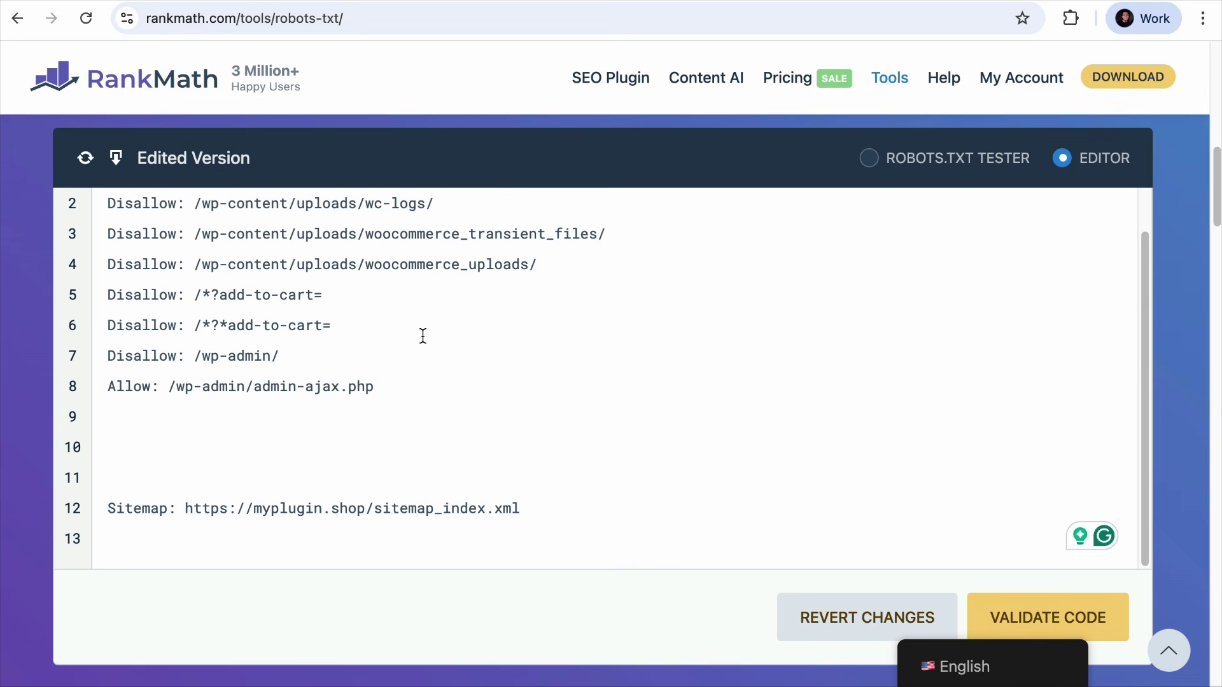
pyautogui.write('User-agent: Bingbot')
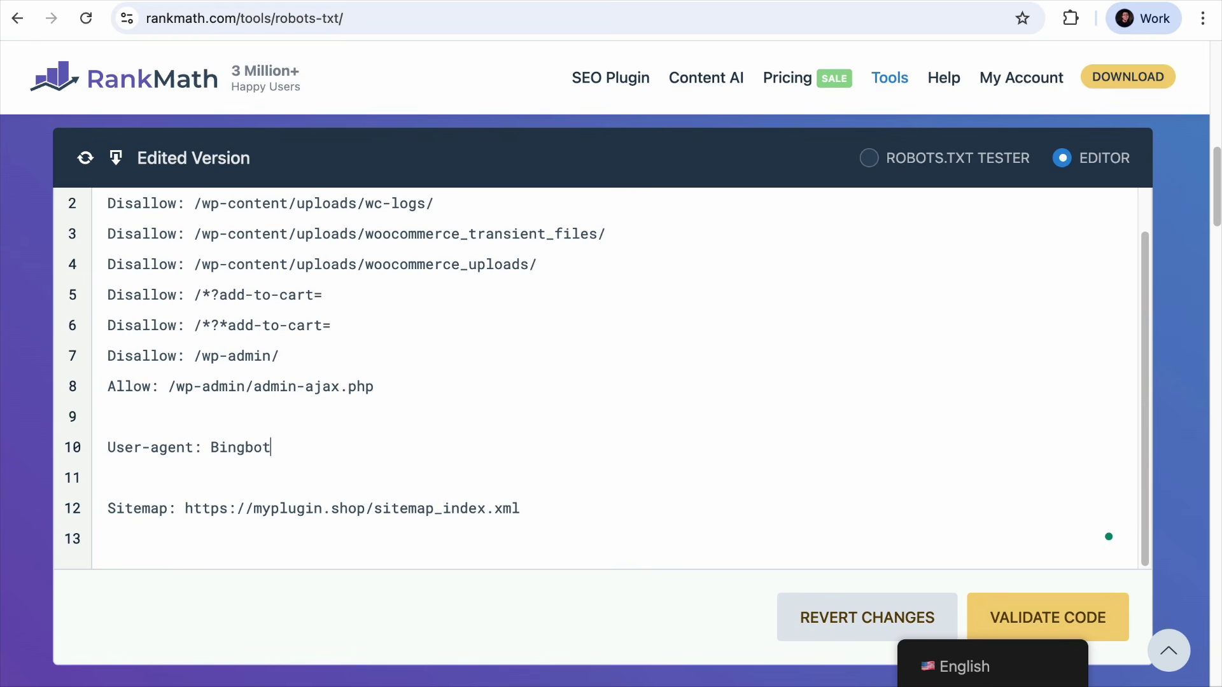
pyautogui.press('Return')
pyautogui.write('Disallow: /')
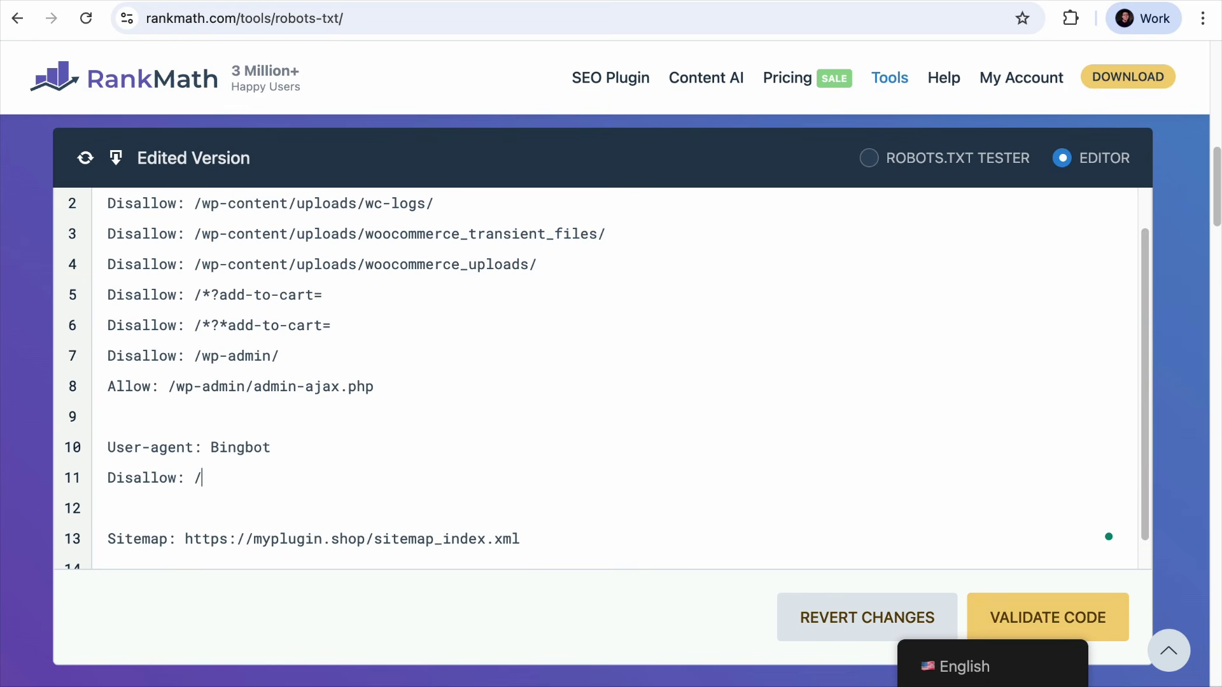
pyautogui.write('category/')
pyautogui.moveTo(280, 477); pyautogui.dragTo(199, 482)
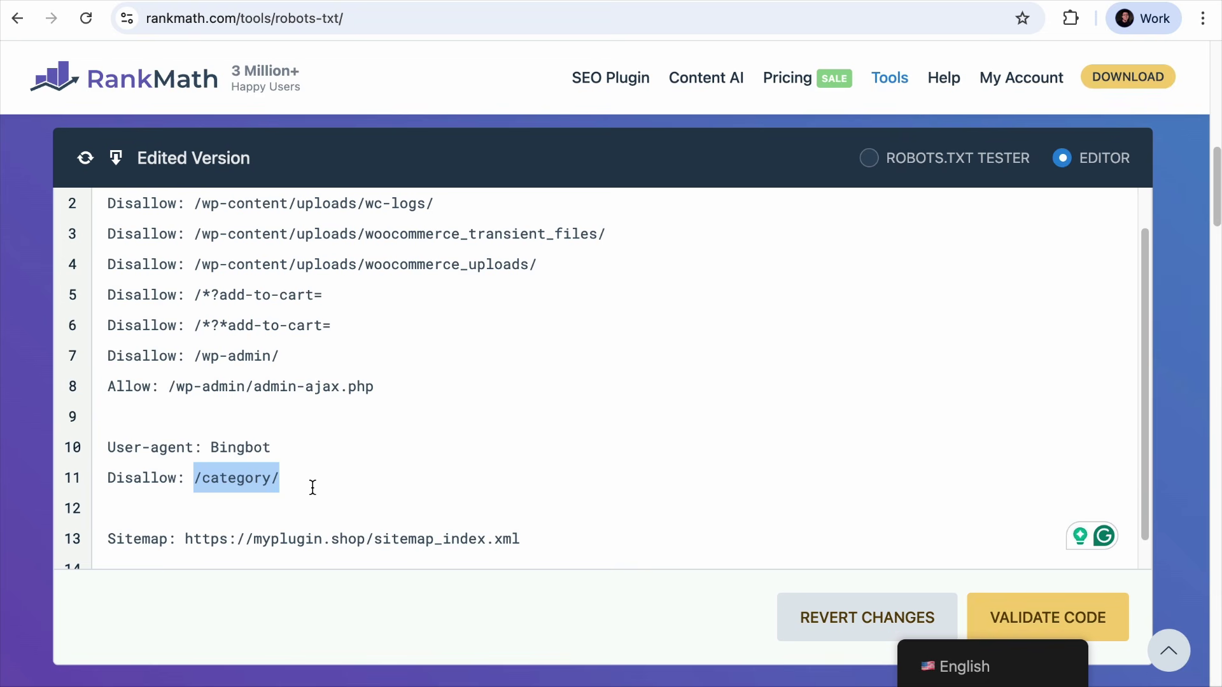
pyautogui.click(1082, 616)
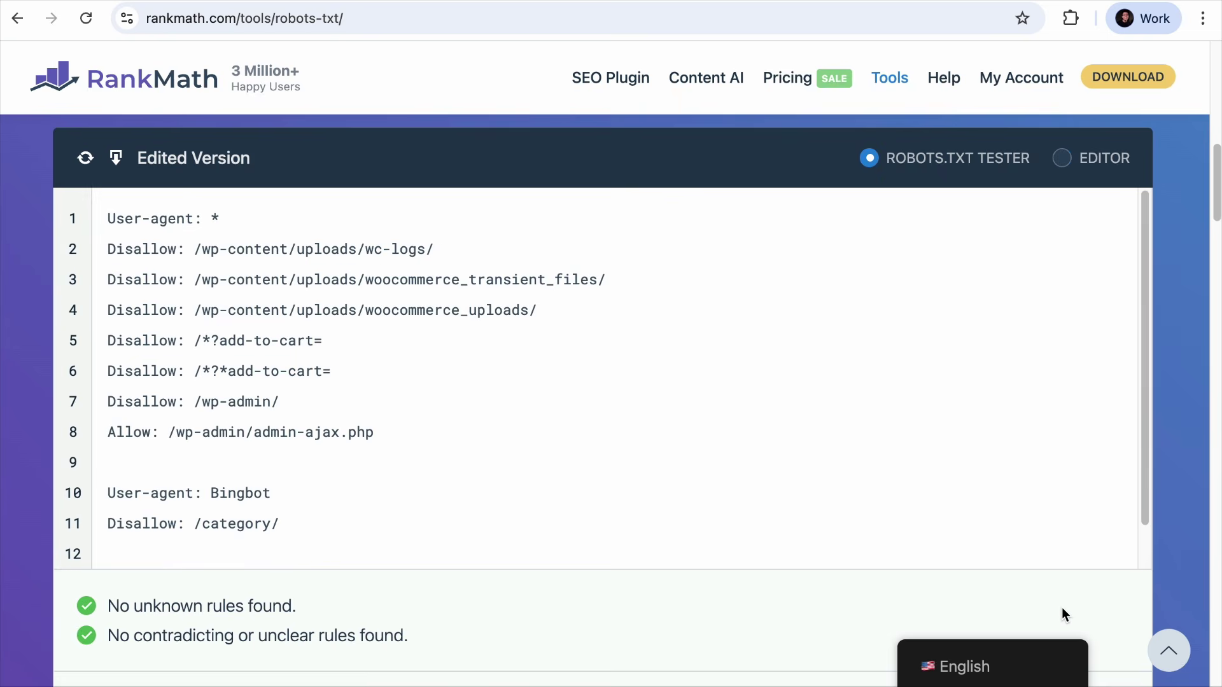
# Test the path category/wordpress for Bingbot against the edited robots.txt, and select the Bingbot rule lines.
pyautogui.scroll(-4, 1044, 601)
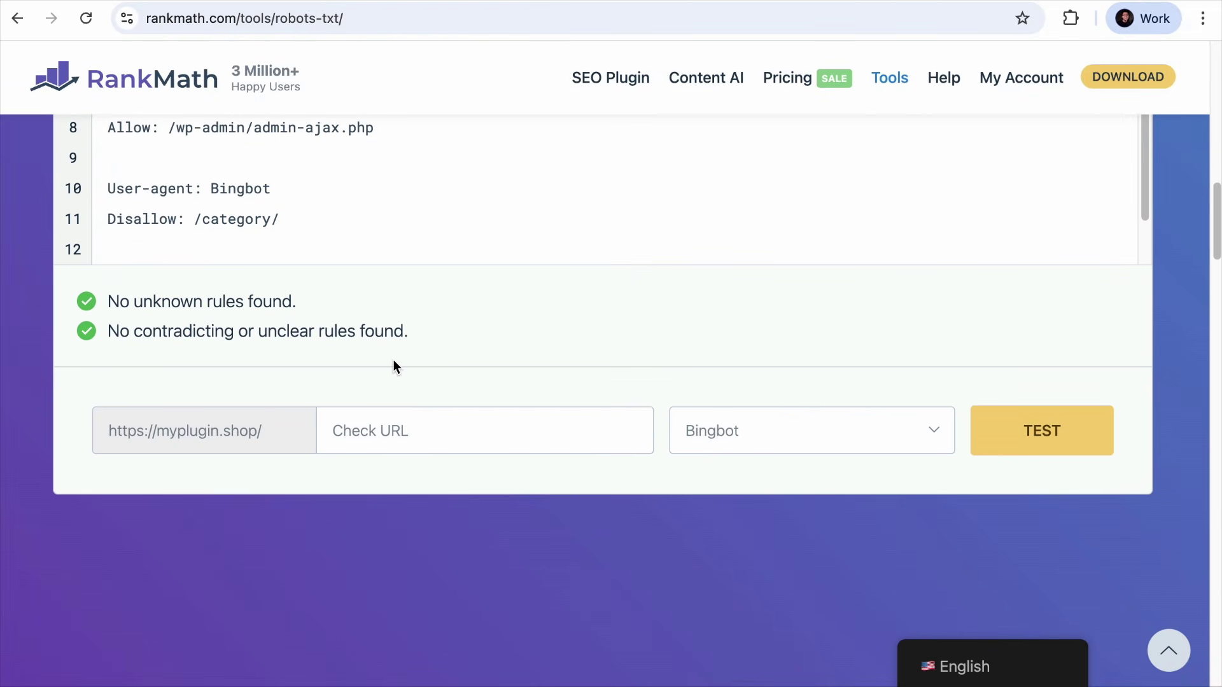
pyautogui.click(385, 438)
pyautogui.write('category/wordpress')
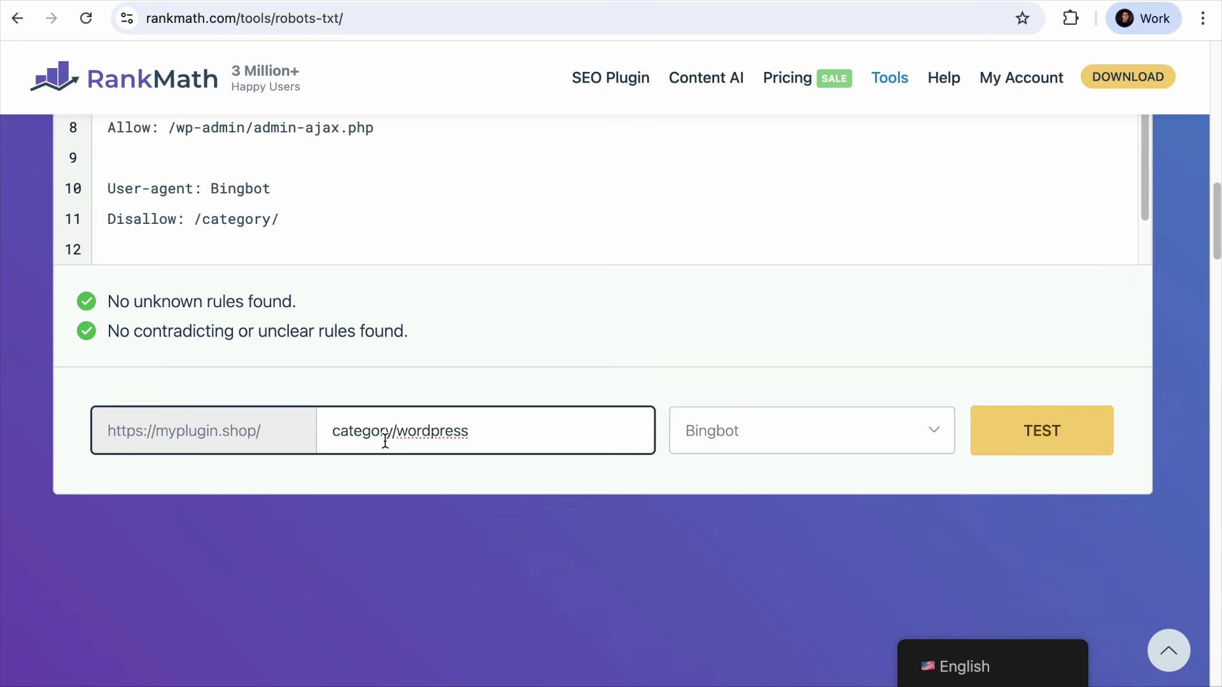
pyautogui.moveTo(396, 437); pyautogui.dragTo(304, 435)
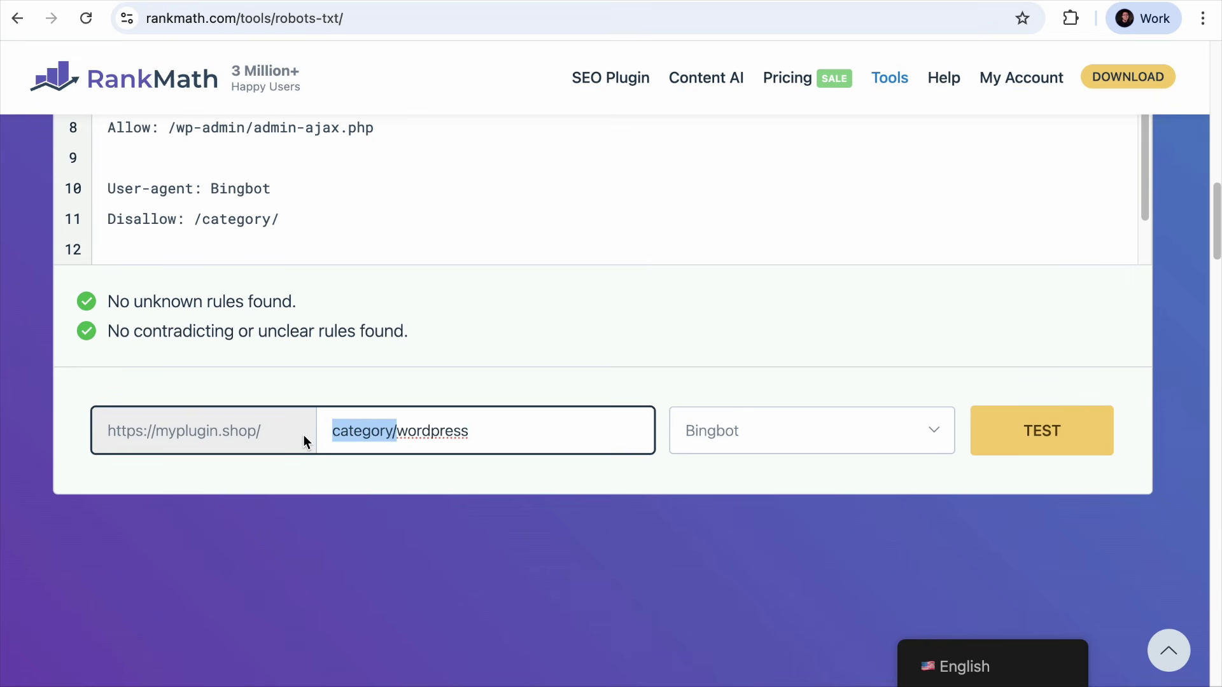
pyautogui.click(335, 360)
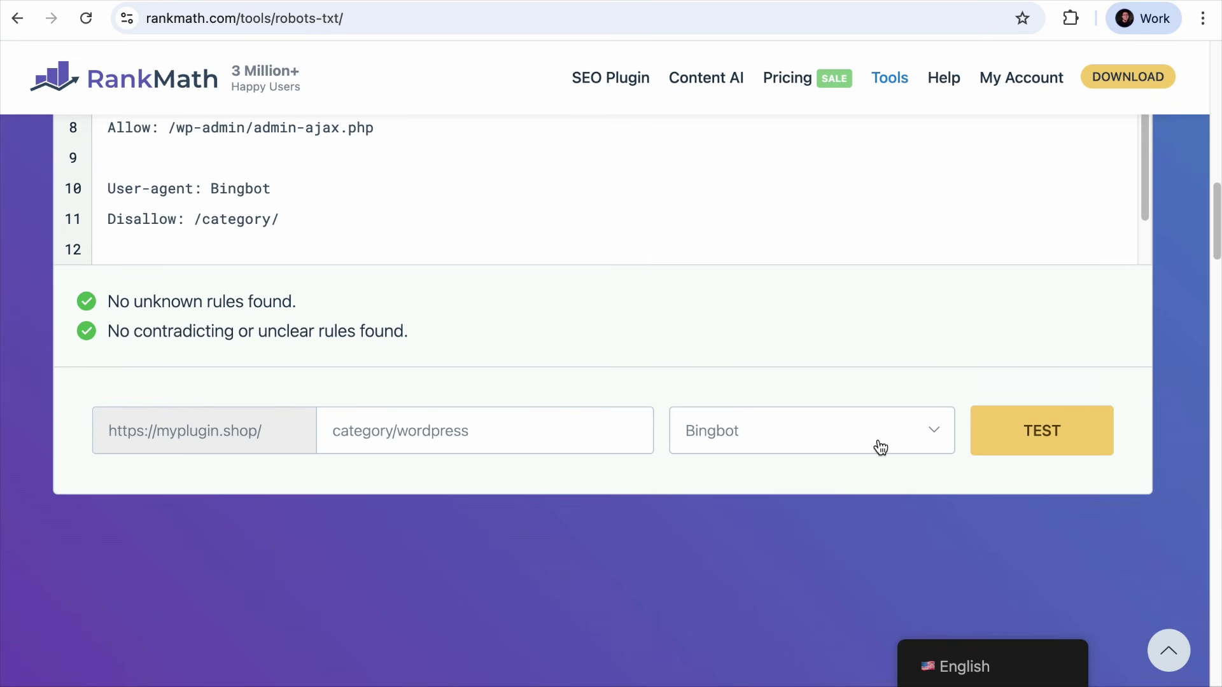
pyautogui.click(1023, 441)
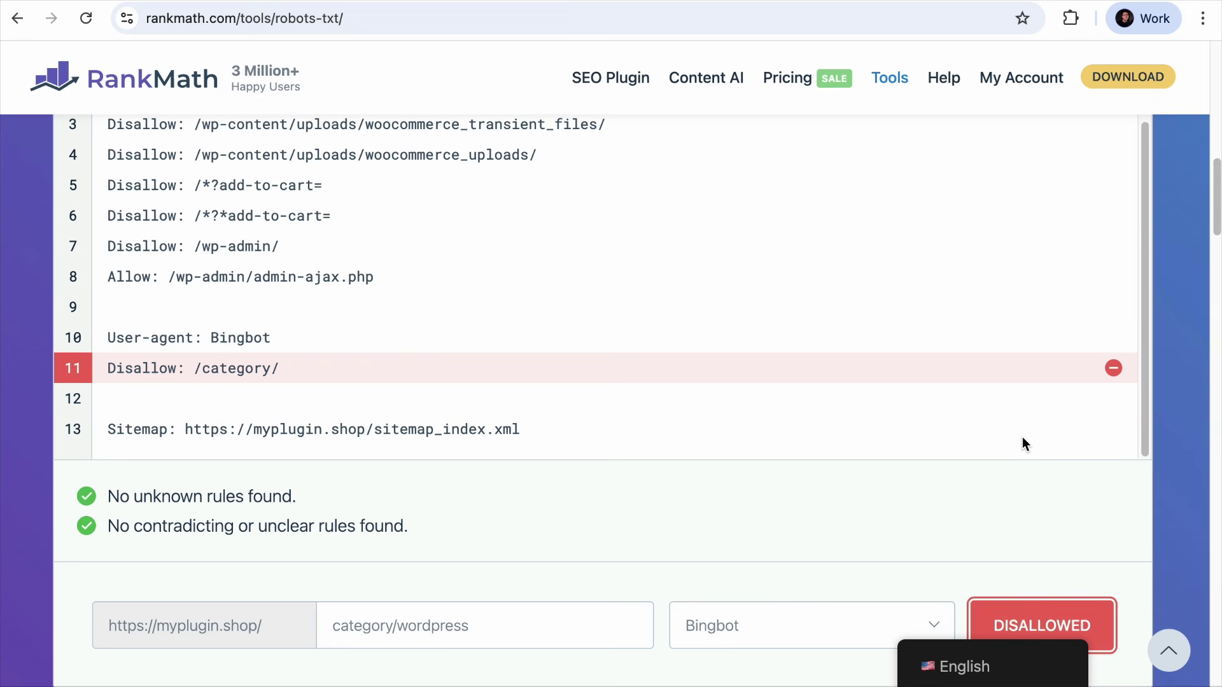
pyautogui.click(240, 368)
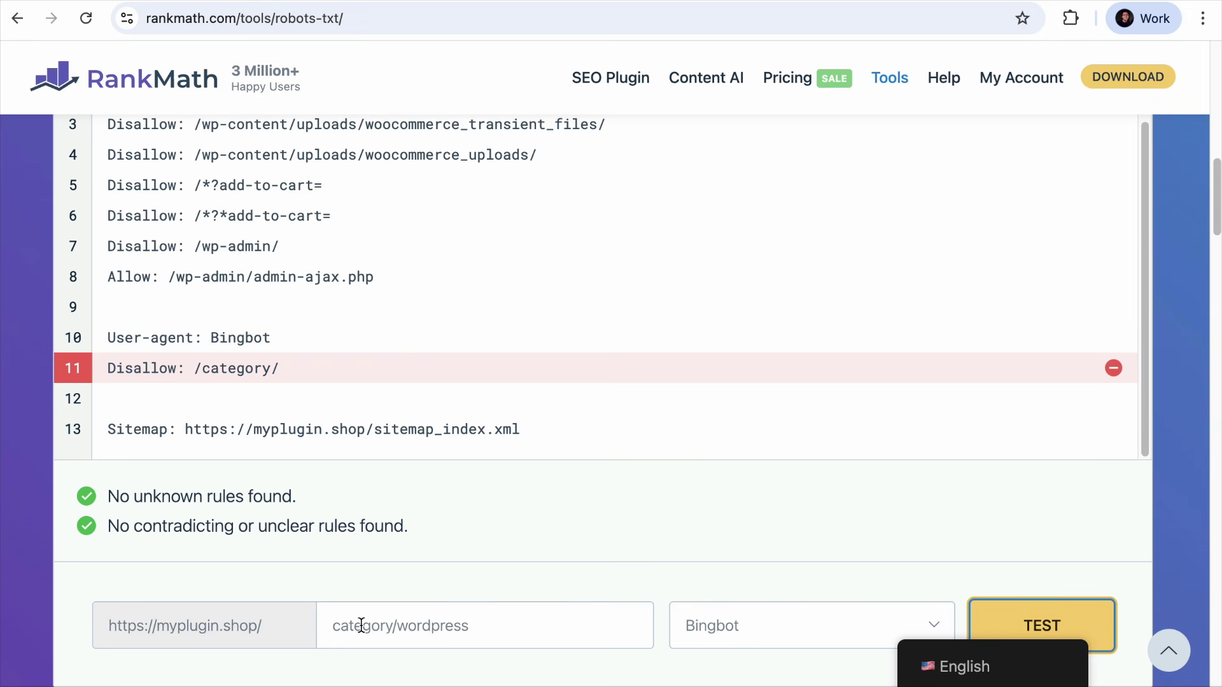
pyautogui.scroll(3, 404, 484)
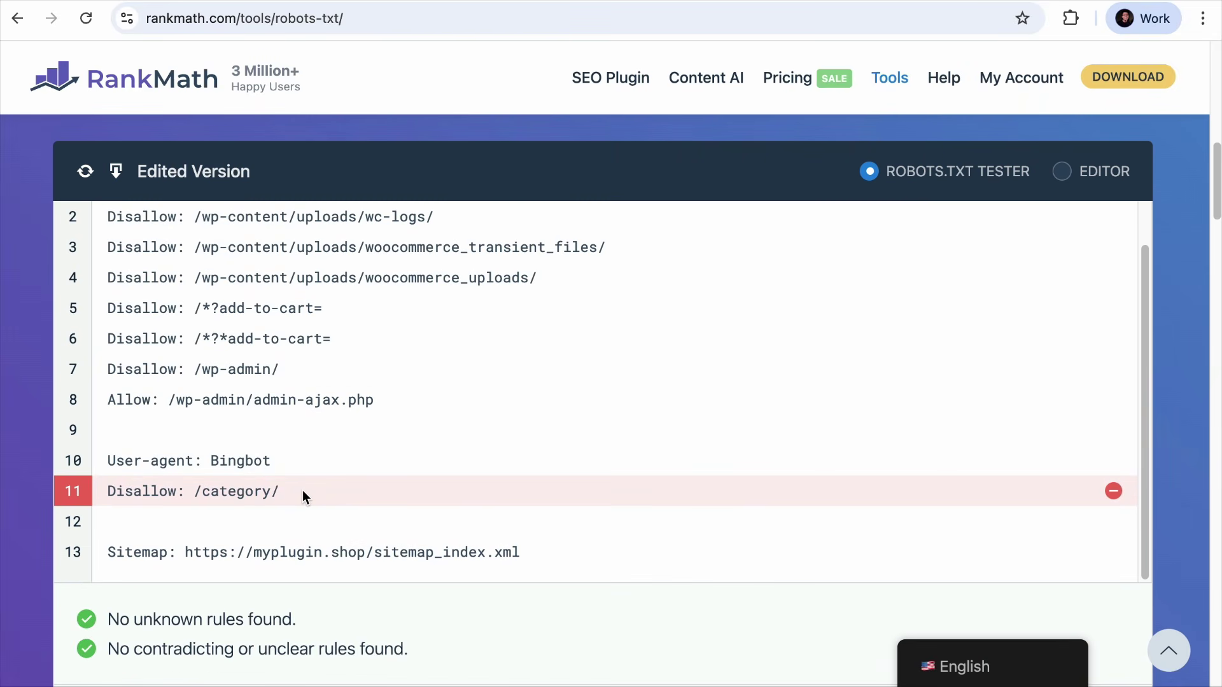
pyautogui.moveTo(304, 494); pyautogui.dragTo(105, 459)
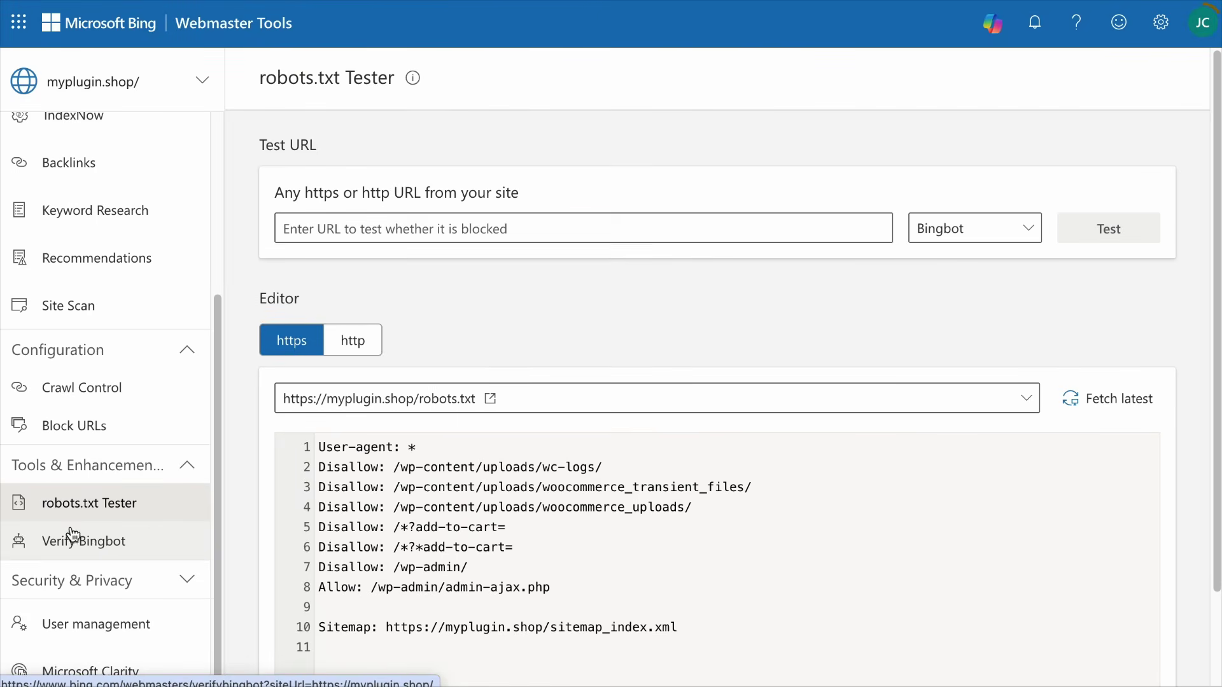
# Switch to Bing Webmaster Tools and verify whether the IP address 13.66.139.0 belongs to Bingbot.
pyautogui.click(94, 540)
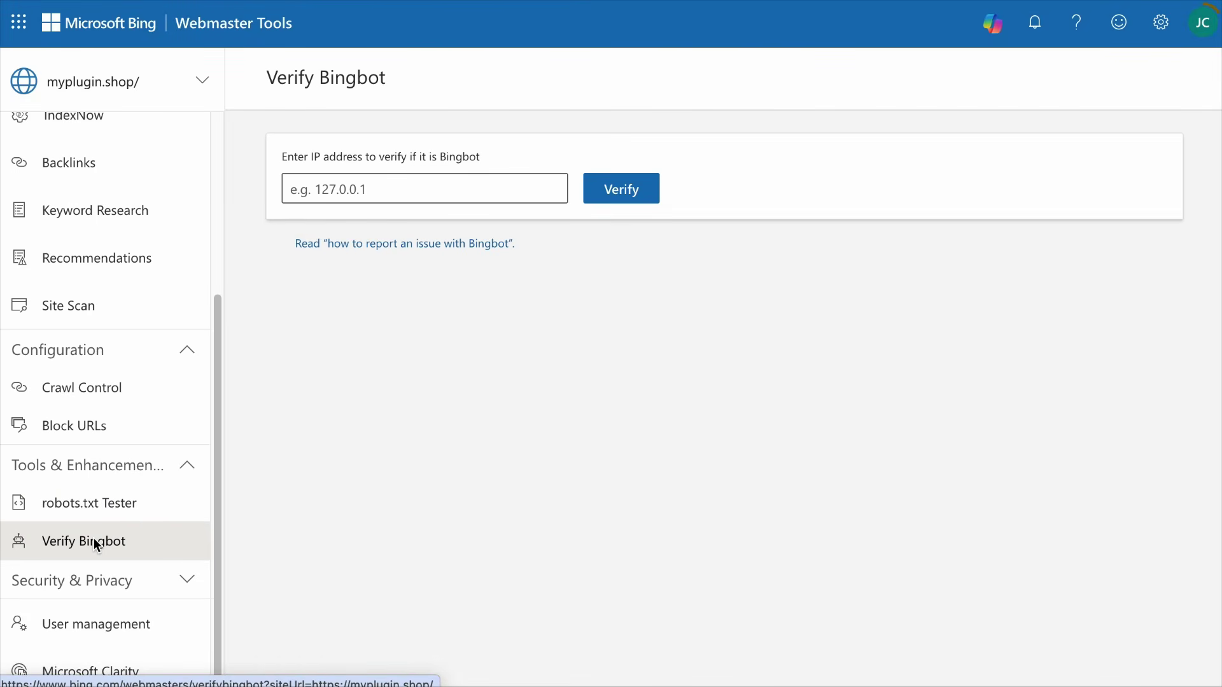
pyautogui.click(404, 196)
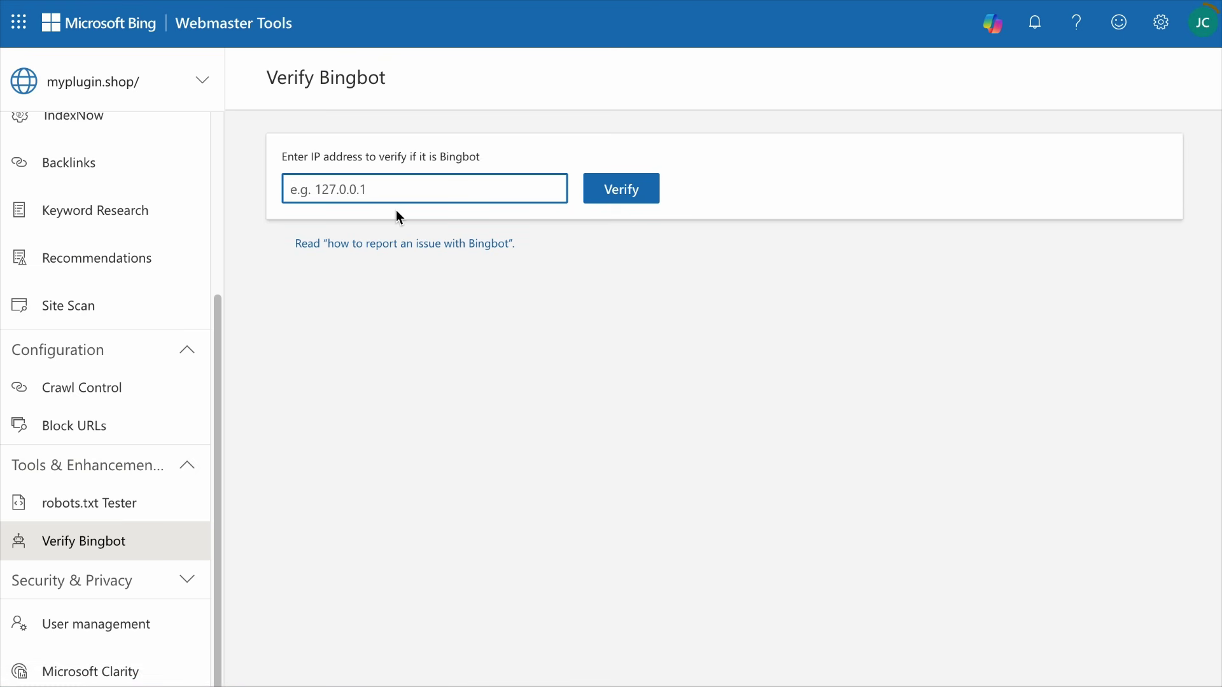
pyautogui.write('13.66.139.0')
pyautogui.click(622, 192)
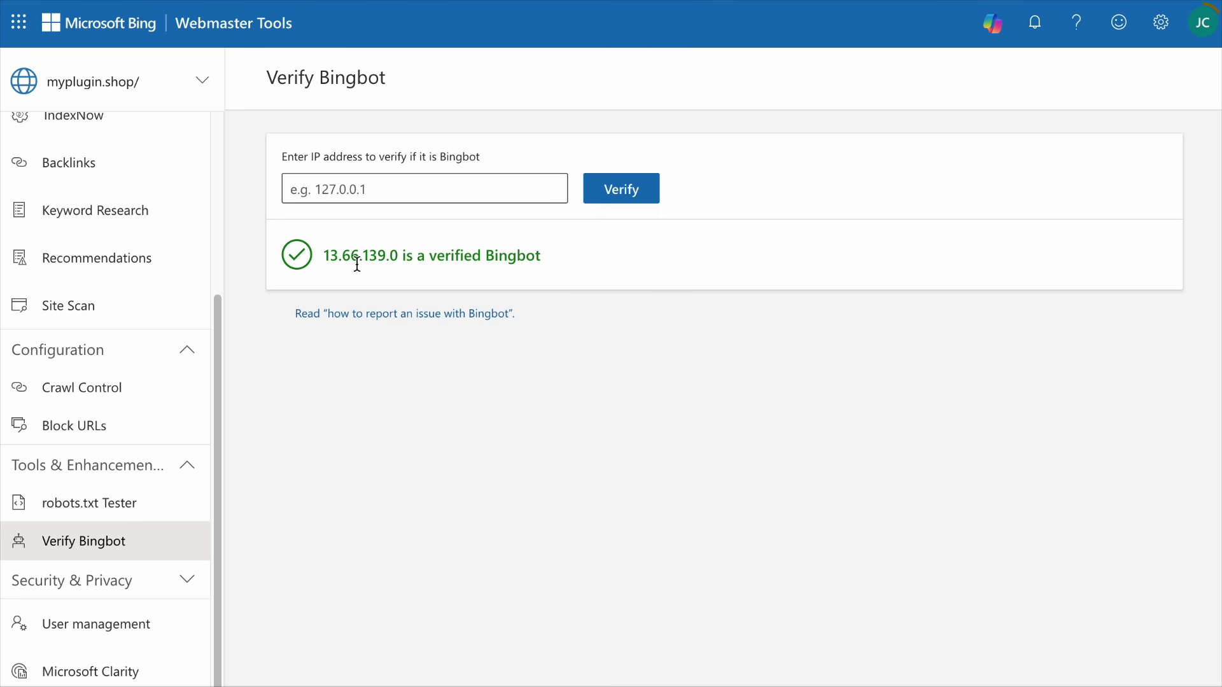
# Read the help article on reporting an issue with Bingbot, including its overcrawling steps, and return to Webmaster Tools.
pyautogui.click(395, 315)
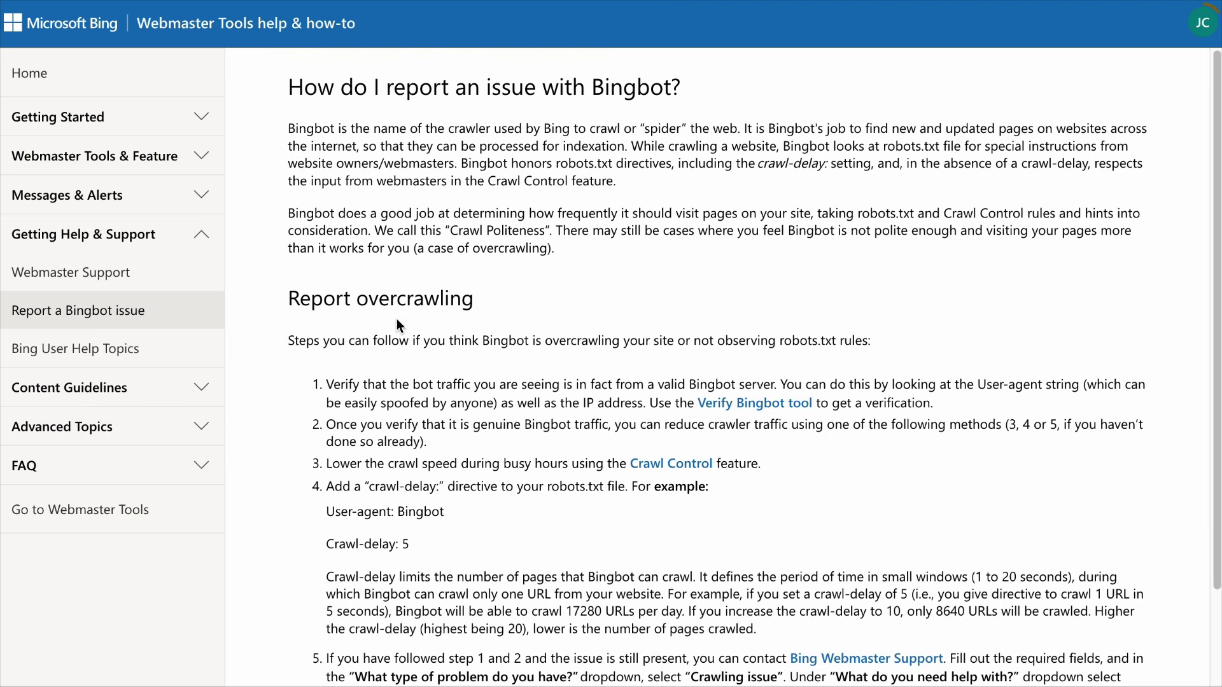
pyautogui.scroll(-2, 408, 323)
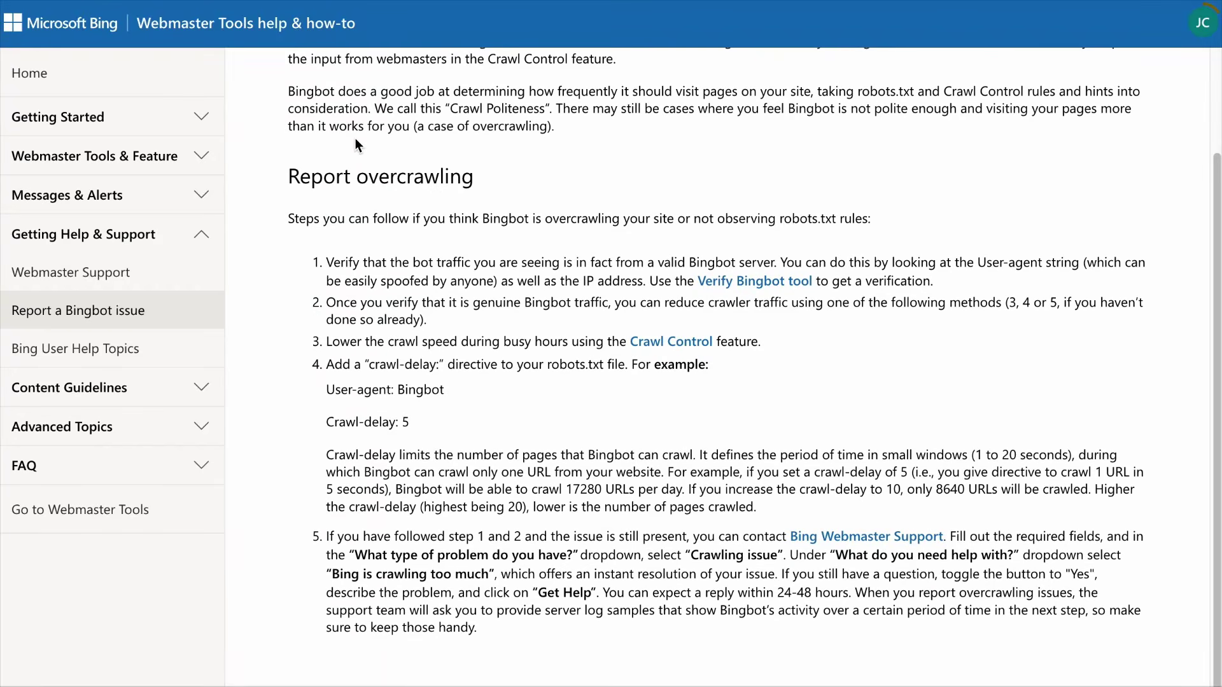
pyautogui.click(219, 1)
# Check the site's Copyright Removal Notices under Security & Privacy.
pyautogui.click(108, 578)
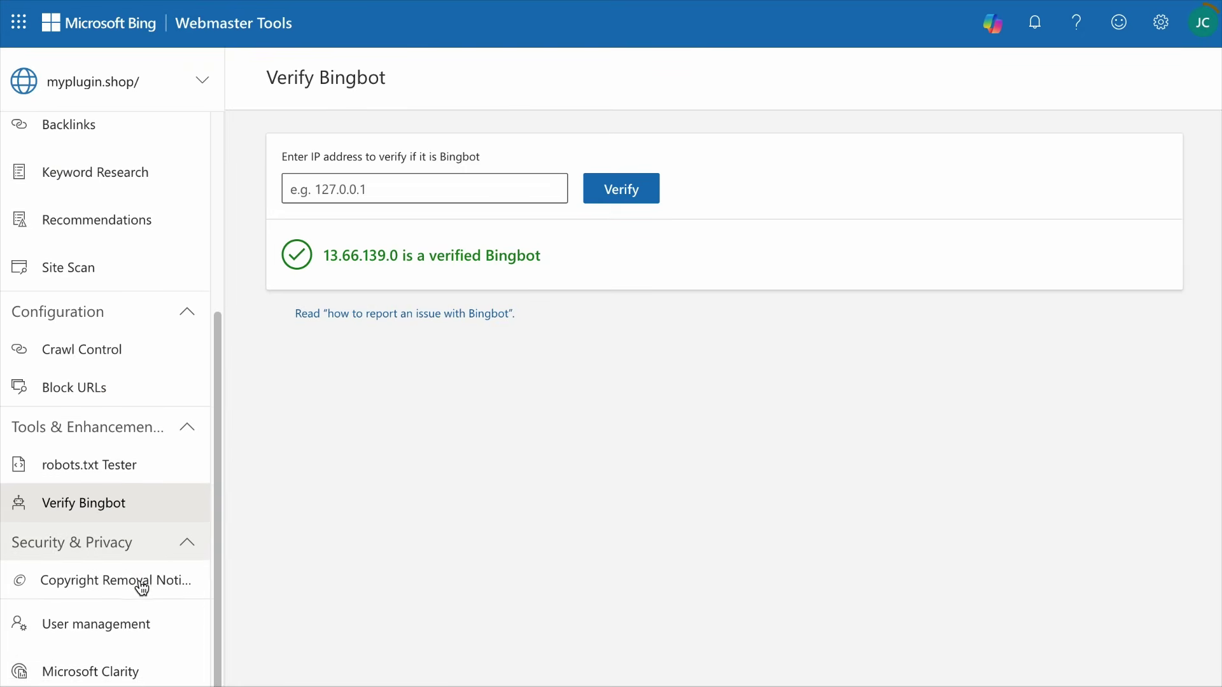
pyautogui.click(88, 580)
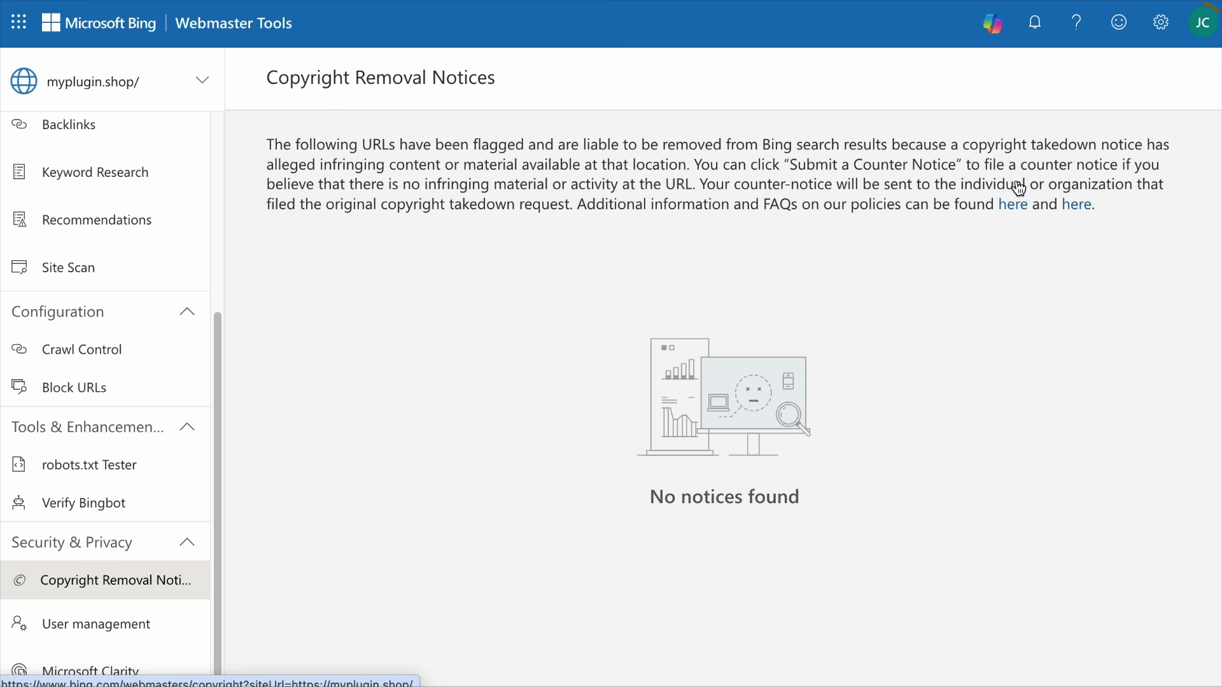
pyautogui.moveTo(962, 145); pyautogui.dragTo(1145, 144)
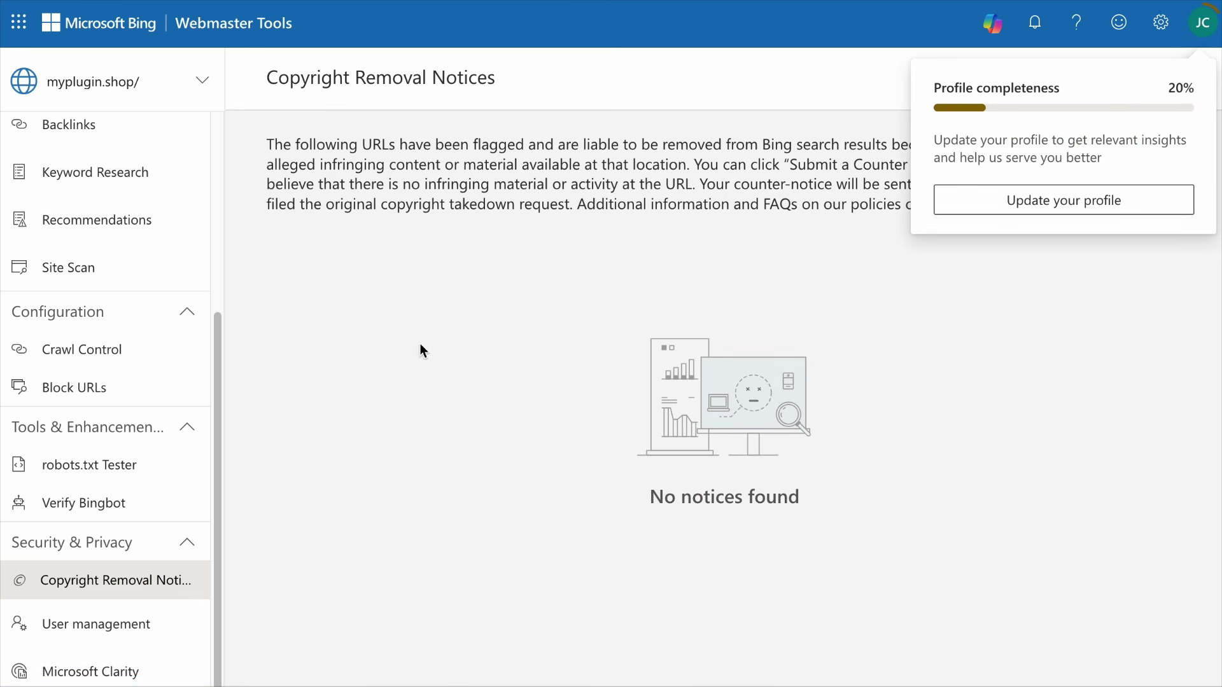
# Review the site's users in User management, try the Read only role in the Add user form, and close the form without adding anyone.
pyautogui.click(80, 627)
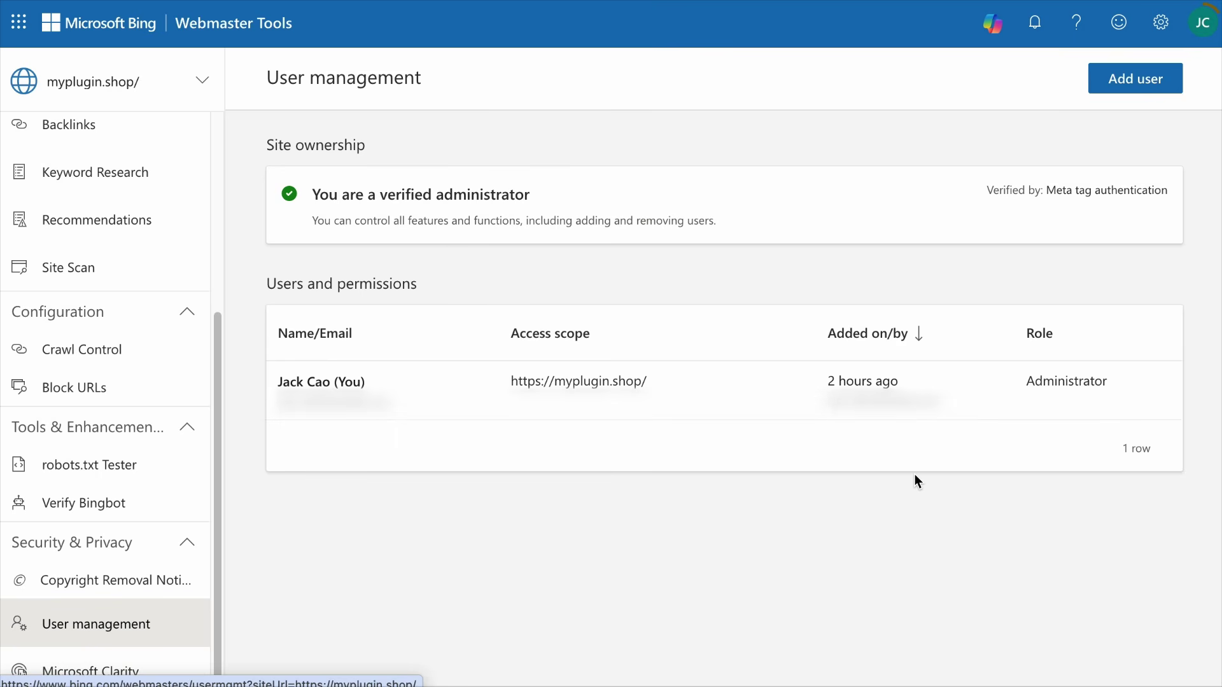
pyautogui.click(1142, 81)
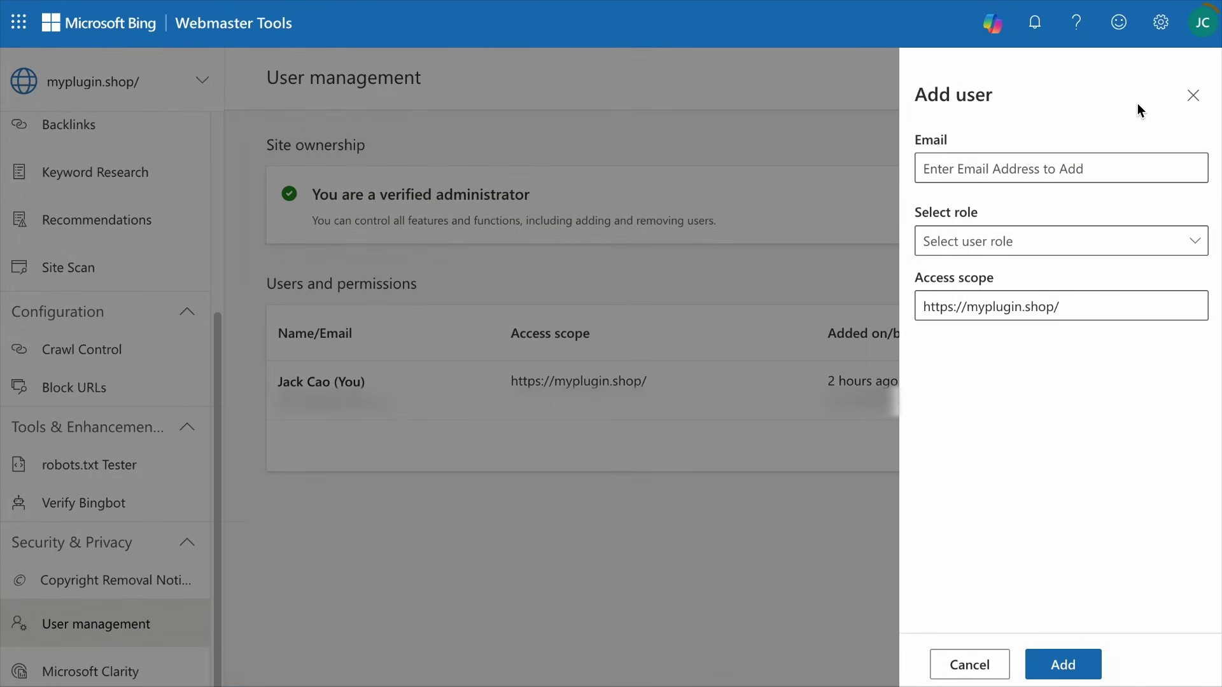
pyautogui.click(1100, 172)
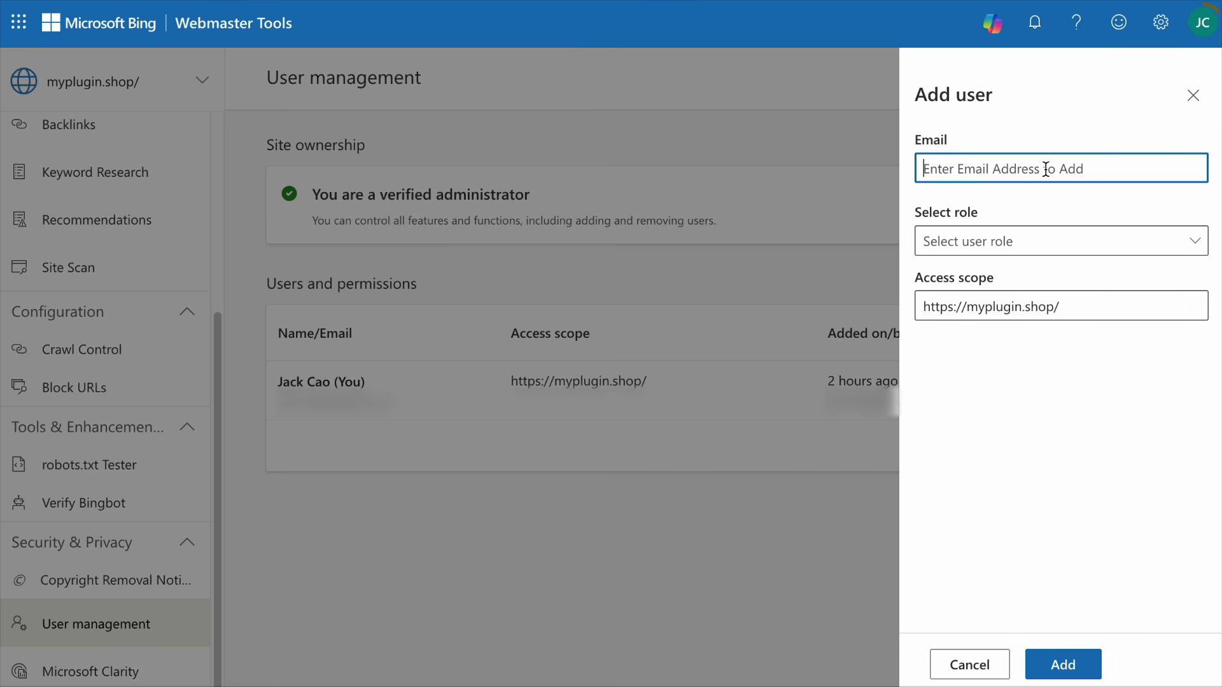
pyautogui.click(1041, 240)
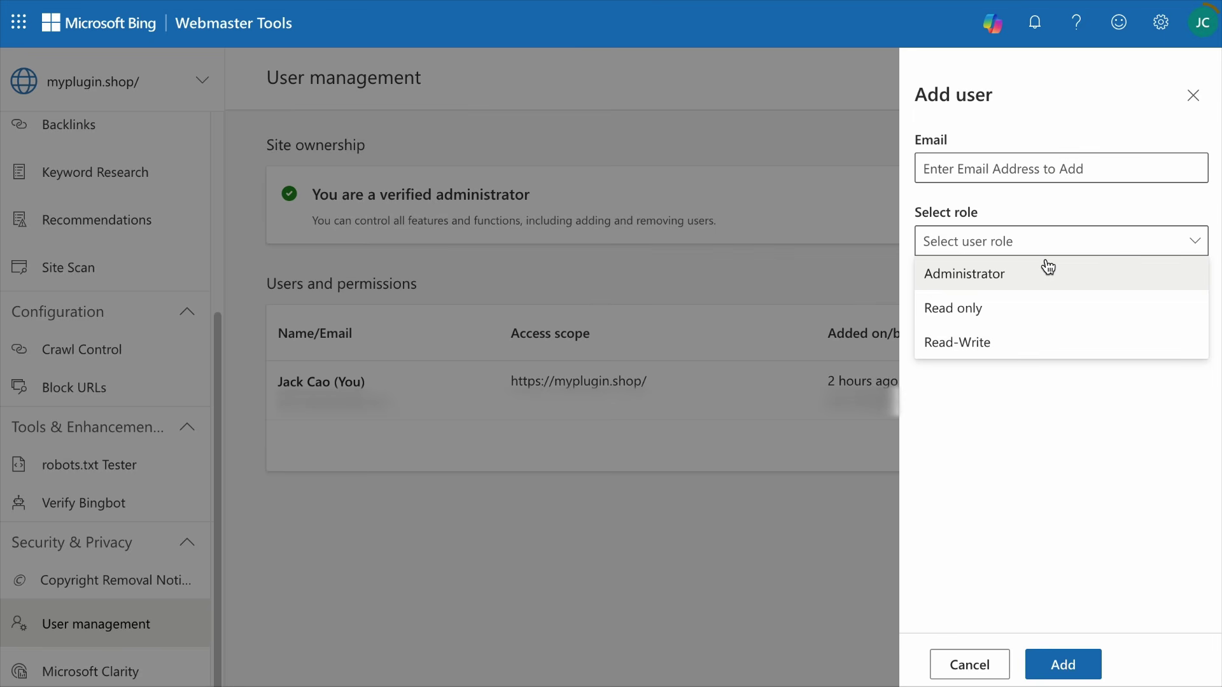
pyautogui.click(998, 308)
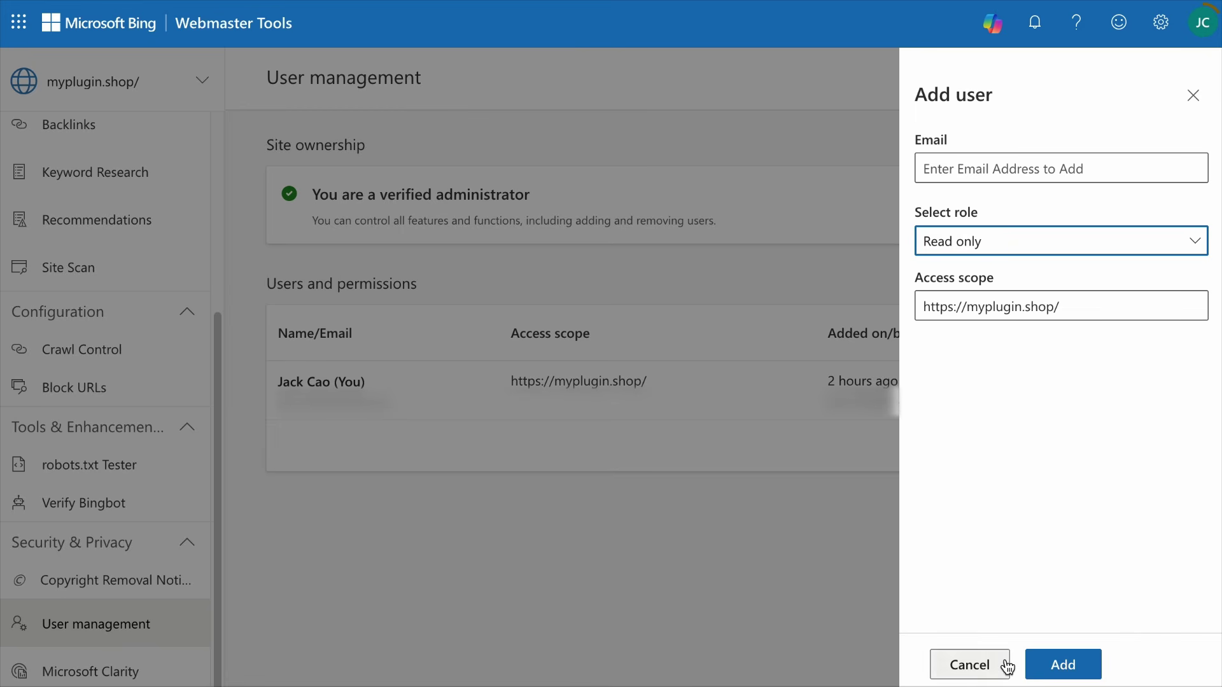
pyautogui.click(1201, 97)
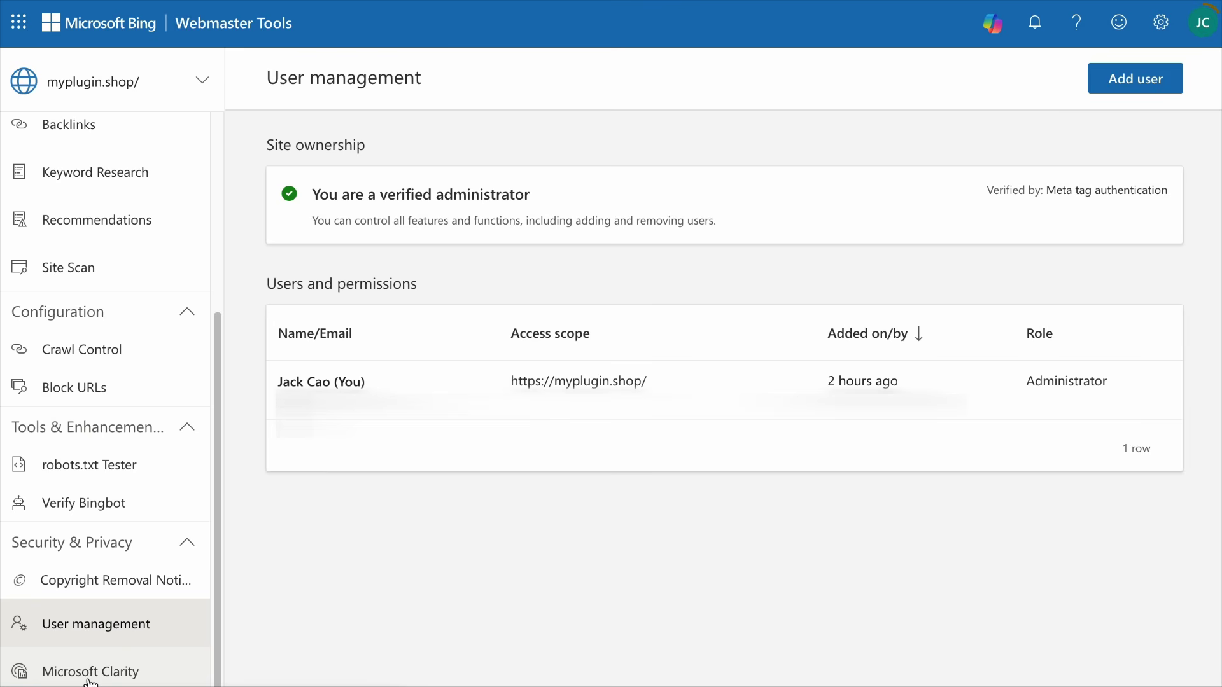
# Open the Microsoft Clarity overview for the site.
pyautogui.click(123, 673)
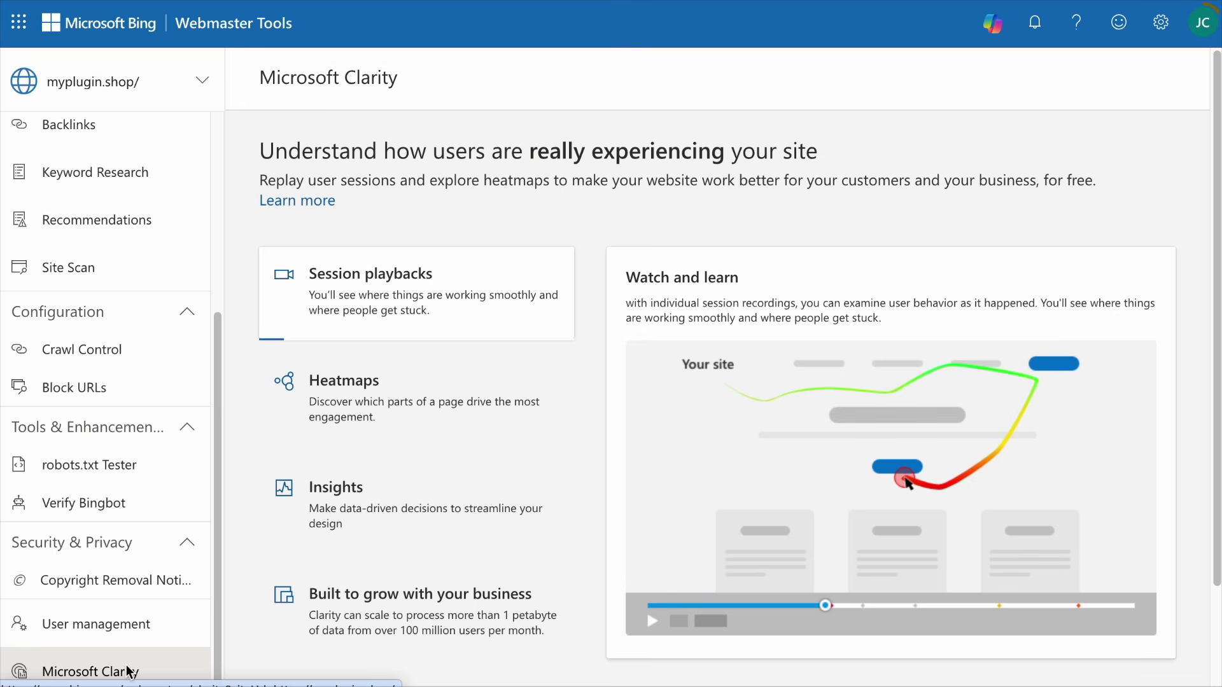